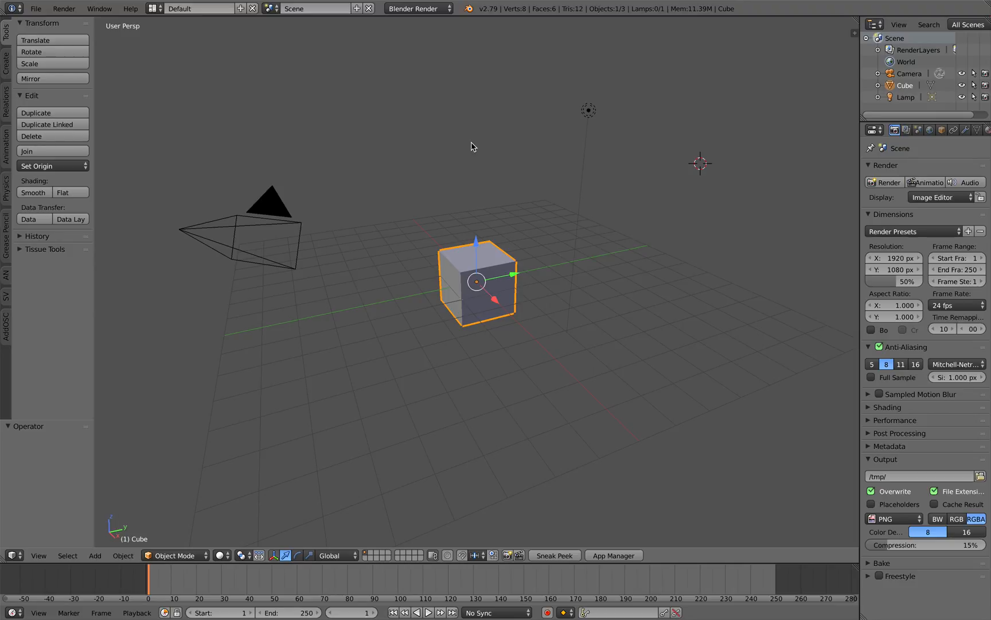
Step: Select the camera and the lamp together and delete them from the scene
{"action": "middle_click_drag", "start_coordinate": [442, 158], "coordinate": [534, 141]}
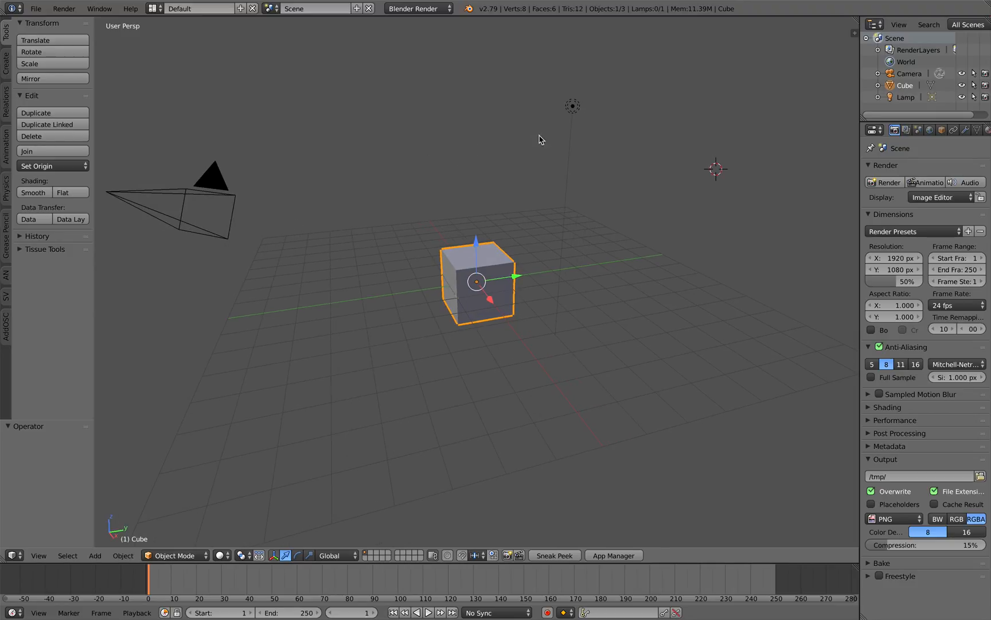
{"action": "right_click", "coordinate": [210, 183]}
{"action": "right_click", "coordinate": [573, 110], "text": "shift"}
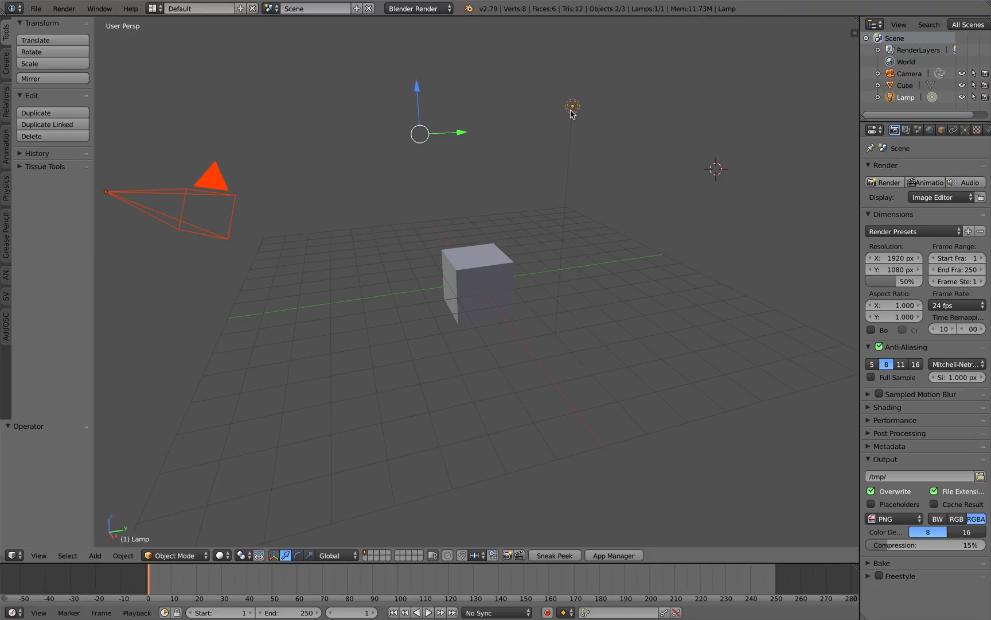
{"action": "middle_click_drag", "start_coordinate": [480, 171], "coordinate": [491, 177]}
{"action": "key", "text": "x"}
{"action": "left_click", "coordinate": [491, 178]}
Step: Select the default cube and add an Array modifier to it
{"action": "middle_click_drag", "start_coordinate": [491, 235], "coordinate": [376, 238]}
{"action": "right_click", "coordinate": [452, 213]}
{"action": "middle_click_drag", "start_coordinate": [450, 243], "coordinate": [420, 220]}
{"action": "left_click", "coordinate": [966, 129]}
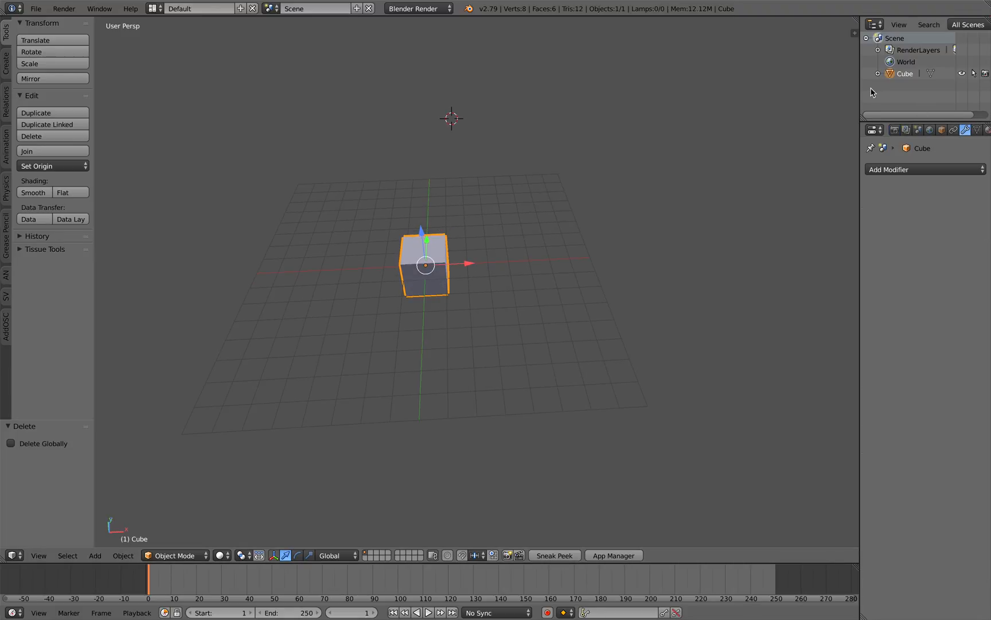
{"action": "left_click_drag", "start_coordinate": [861, 85], "coordinate": [749, 84]}
{"action": "left_click", "coordinate": [801, 170]}
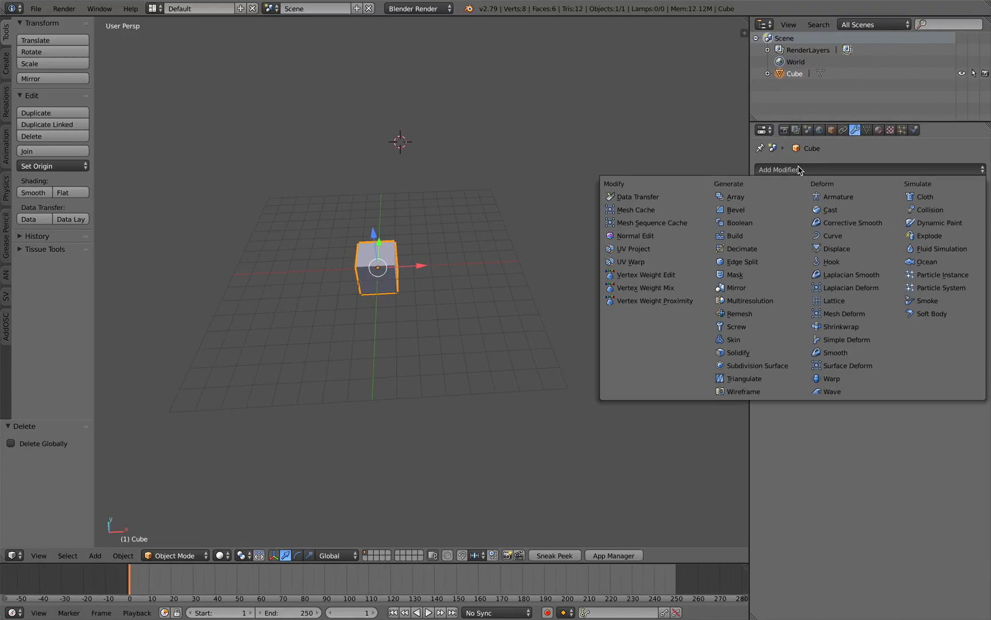
{"action": "left_click", "coordinate": [801, 202]}
Step: Set the Array modifier's X relative offset to 1.280 and its count to 5
{"action": "left_click_drag", "start_coordinate": [936, 265], "coordinate": [956, 266]}
{"action": "left_click", "coordinate": [979, 234]}
{"action": "left_click", "coordinate": [979, 234]}
{"action": "left_click", "coordinate": [979, 234]}
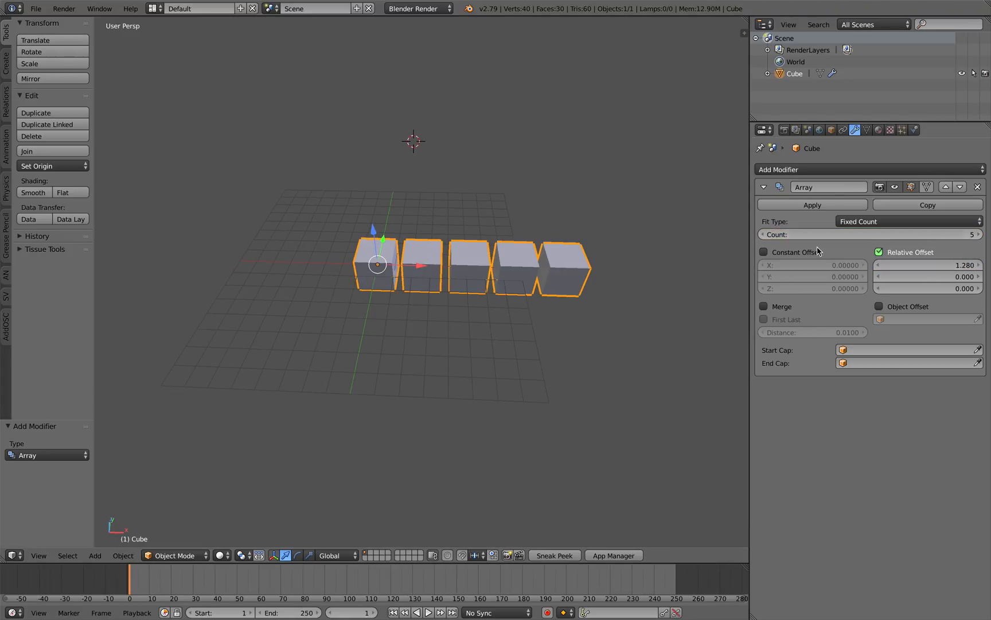
Step: Add a second Array modifier to the cube with a relative offset of 0 on X and 1 on Y
{"action": "middle_click_drag", "start_coordinate": [580, 253], "coordinate": [525, 259], "text": "shift"}
{"action": "middle_click_drag", "start_coordinate": [432, 270], "coordinate": [378, 270]}
{"action": "middle_click_drag", "start_coordinate": [484, 286], "coordinate": [365, 331]}
{"action": "middle_click_drag", "start_coordinate": [485, 282], "coordinate": [352, 297]}
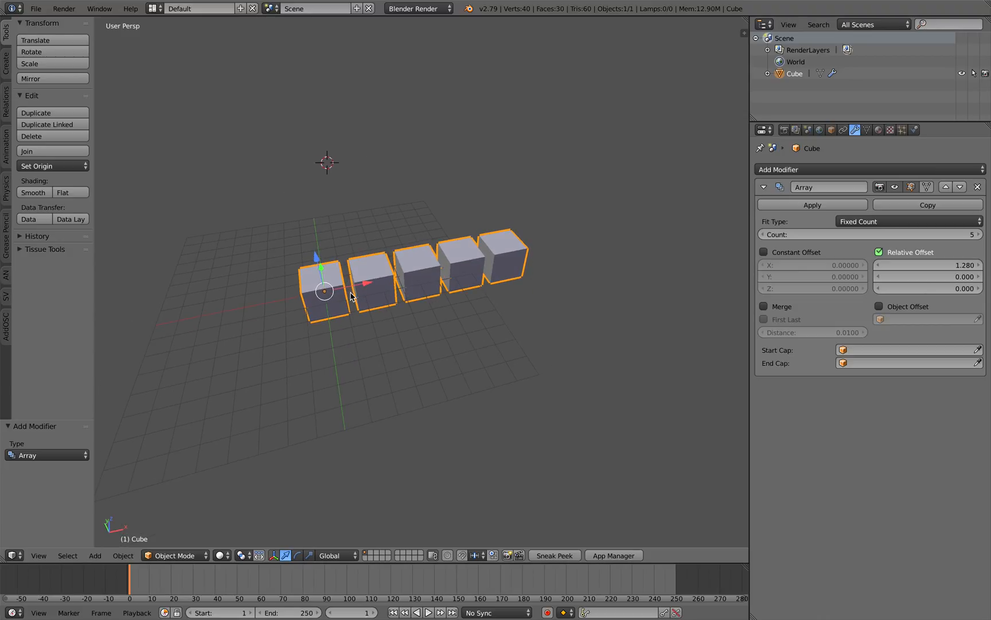
{"action": "middle_click_drag", "start_coordinate": [524, 276], "coordinate": [386, 309]}
{"action": "middle_click_drag", "start_coordinate": [373, 260], "coordinate": [339, 253]}
{"action": "left_click", "coordinate": [819, 170]}
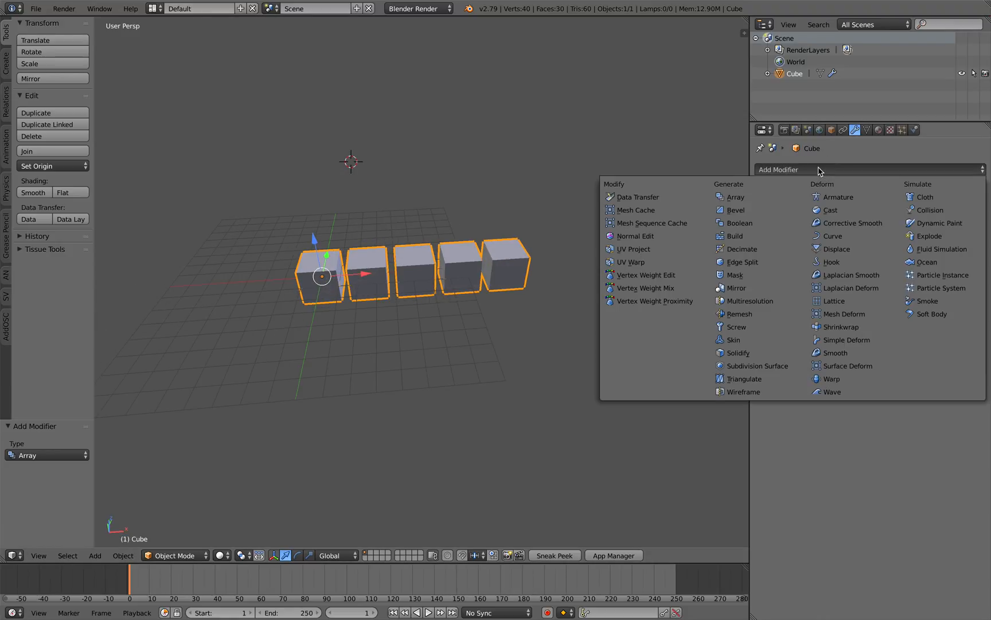
{"action": "left_click", "coordinate": [737, 197]}
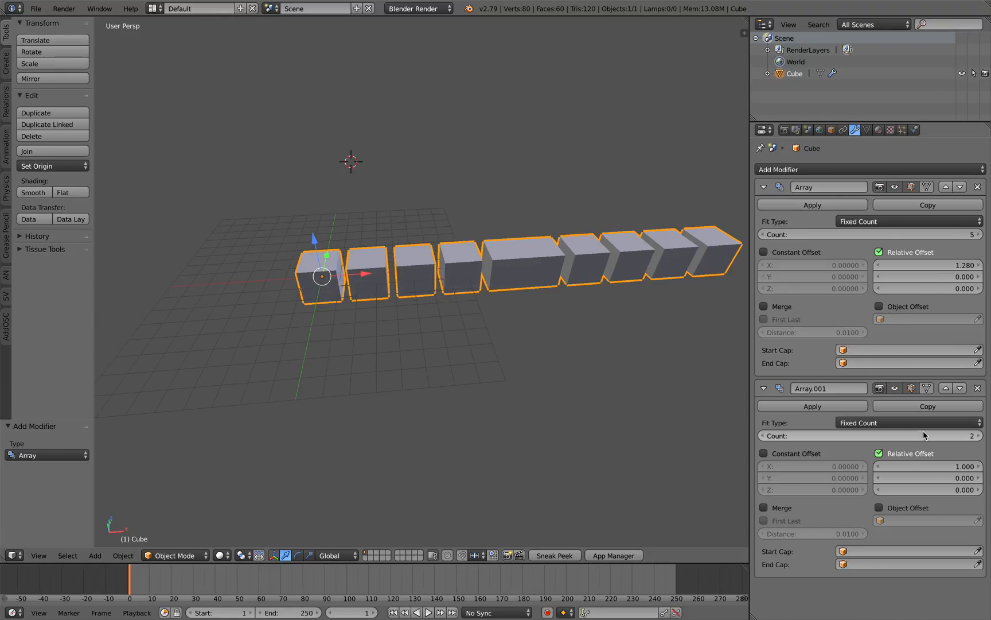
{"action": "type", "text": "0"}
{"action": "key", "text": "Tab"}
{"action": "type", "text": "1"}
{"action": "key", "text": "Return"}
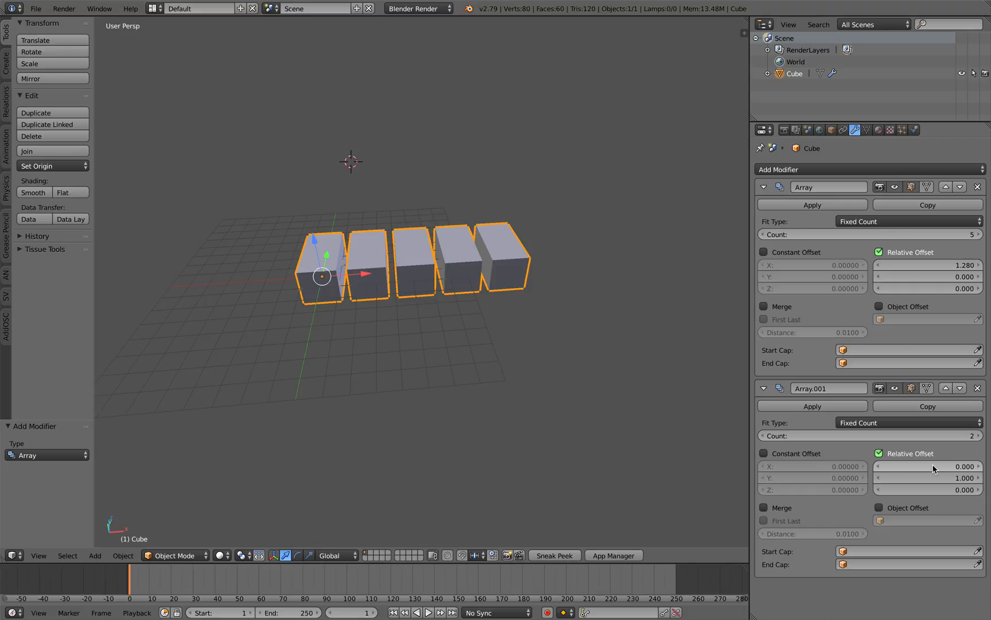
Step: Set the second Array modifier's count to 4 and its Y relative offset to 1.520
{"action": "left_click", "coordinate": [979, 437]}
{"action": "left_click", "coordinate": [979, 438]}
{"action": "left_click_drag", "start_coordinate": [964, 478], "coordinate": [987, 477]}
{"action": "middle_click_drag", "start_coordinate": [578, 356], "coordinate": [402, 279]}
{"action": "scroll", "coordinate": [499, 345], "scroll_direction": "down", "scroll_amount": 1}
{"action": "middle_click_drag", "start_coordinate": [554, 331], "coordinate": [539, 332]}
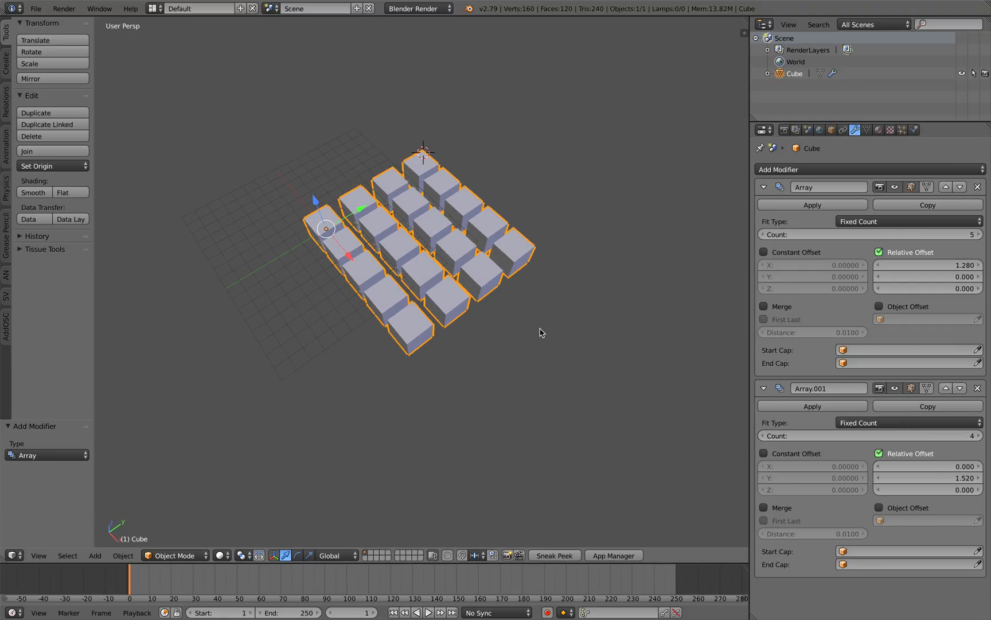
Step: Show the top view and move the cube grid about -4.80 on X and -5.21 on Y to centre it
{"action": "left_click", "coordinate": [118, 555]}
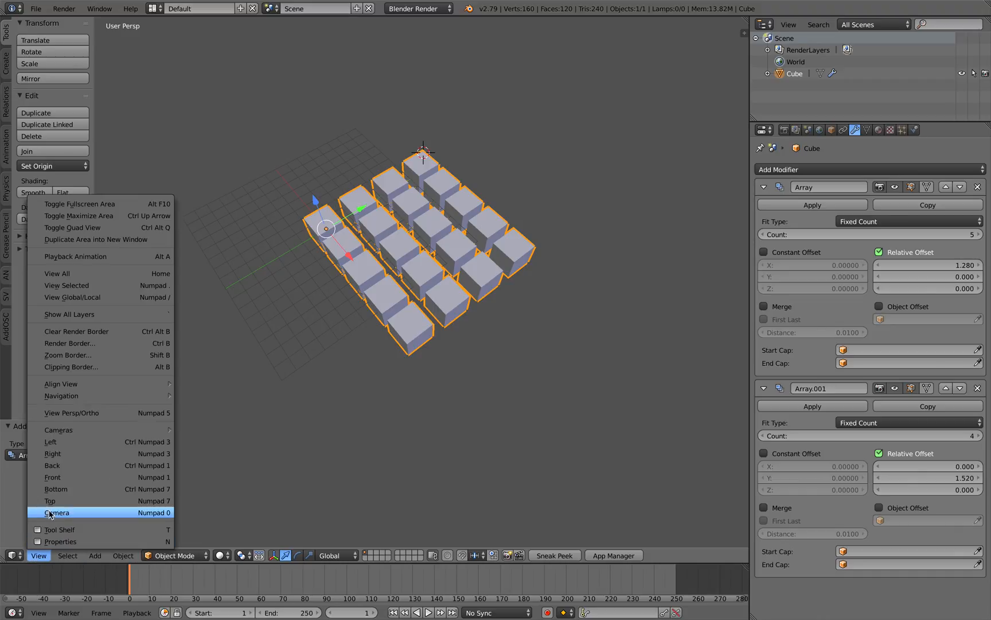
{"action": "middle_click_drag", "start_coordinate": [114, 493], "coordinate": [112, 488]}
{"action": "key", "text": "KP_7"}
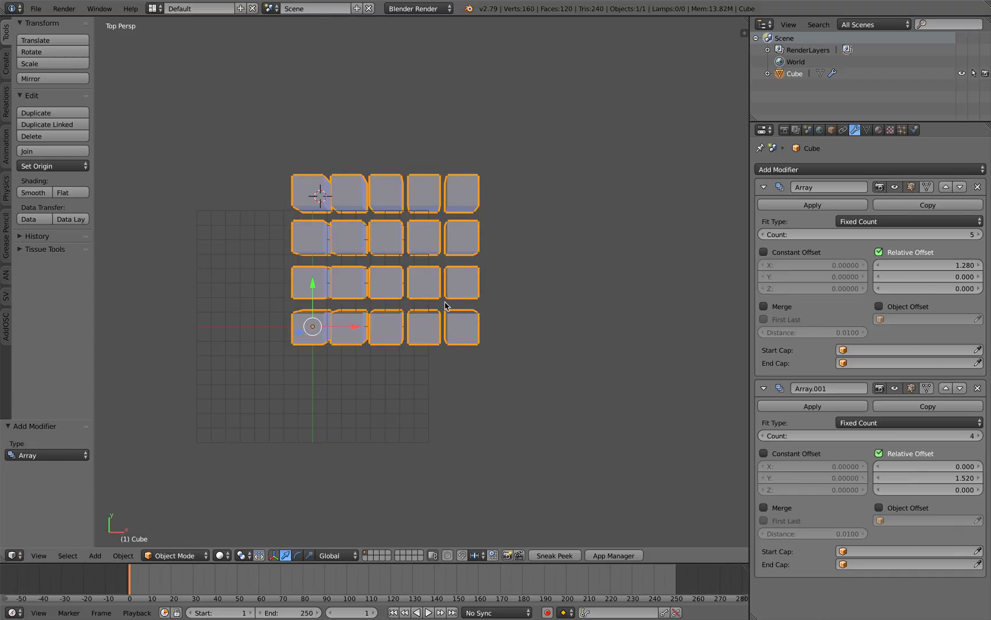
{"action": "key", "text": "g"}
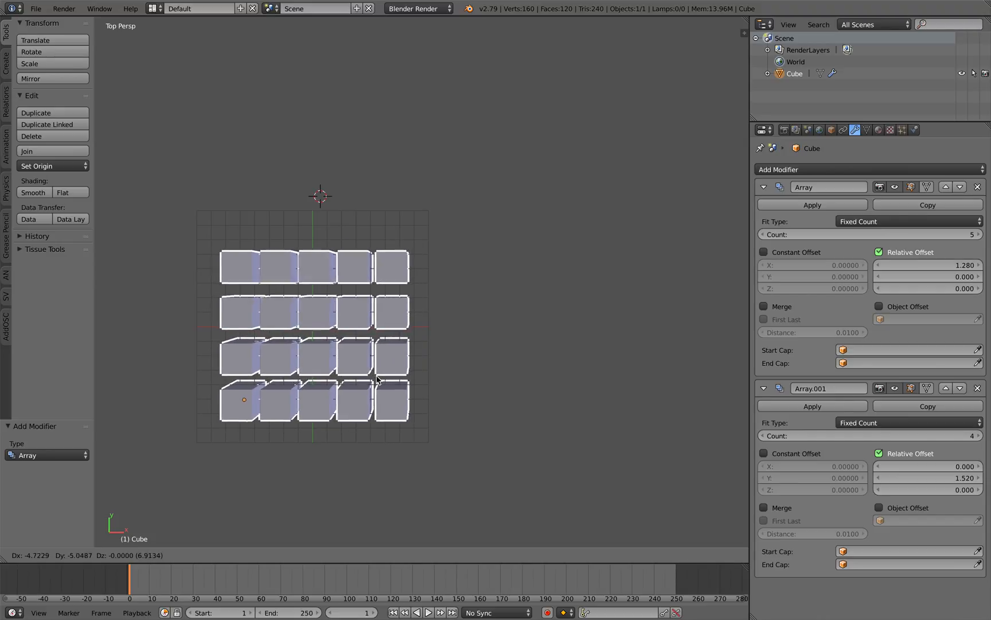
{"action": "left_click", "coordinate": [376, 381]}
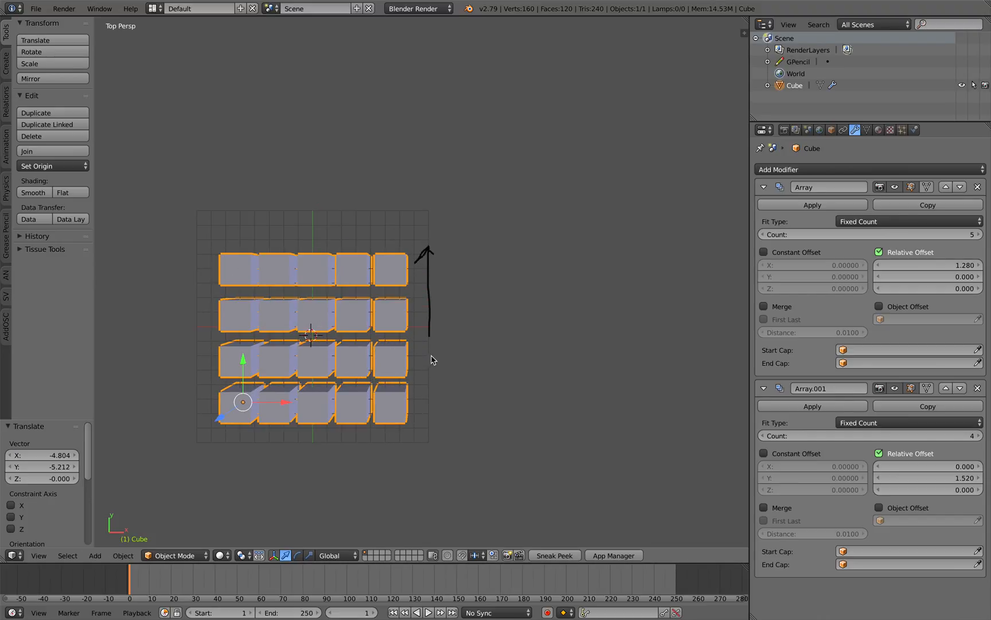
Step: Sketch Grease Pencil arrows over the cube grid to mark the directions in which it could extend
{"action": "mouse_move", "coordinate": [505, 362]}
{"action": "middle_mouse_down"}
{"action": "mouse_move", "coordinate": [431, 338]}
{"action": "mouse_move", "coordinate": [369, 239]}
{"action": "middle_mouse_up"}
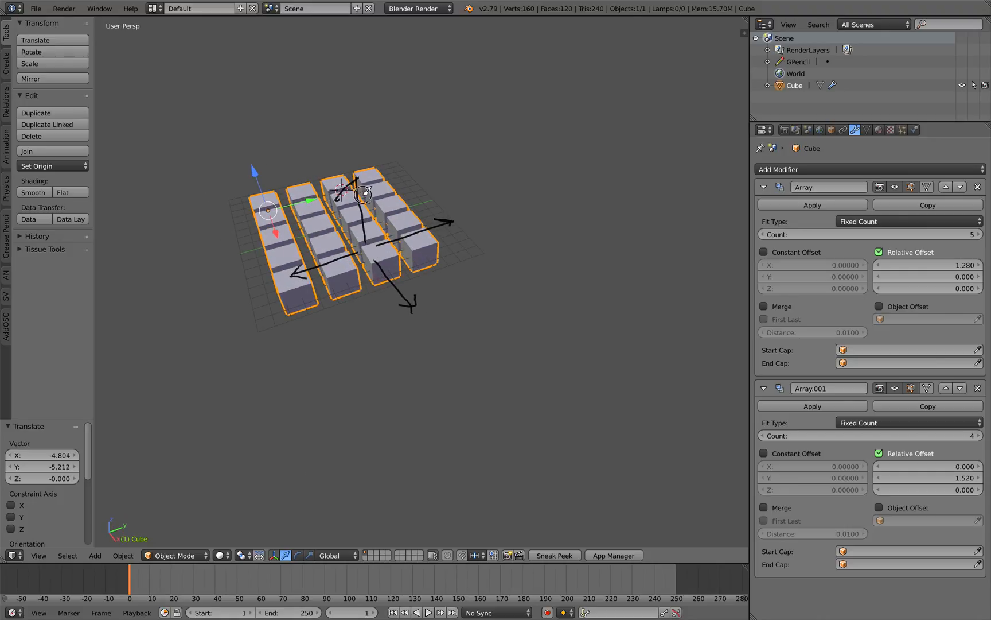
{"action": "left_click_drag", "start_coordinate": [359, 189], "coordinate": [367, 202]}
{"action": "middle_click_drag", "start_coordinate": [364, 232], "coordinate": [398, 225]}
{"action": "scroll", "coordinate": [314, 275], "scroll_direction": "down", "scroll_amount": 2}
{"action": "middle_click_drag", "start_coordinate": [318, 281], "coordinate": [575, 334]}
{"action": "scroll", "coordinate": [393, 294], "scroll_direction": "up", "scroll_amount": 3}
Step: Set the second Array modifier's Y relative offset to 2.120 and raise its count to 7 and beyond
{"action": "left_click_drag", "start_coordinate": [927, 478], "coordinate": [964, 478]}
{"action": "left_click", "coordinate": [978, 437]}
{"action": "left_click", "coordinate": [978, 438]}
{"action": "left_click", "coordinate": [978, 438]}
{"action": "scroll", "coordinate": [533, 382], "scroll_direction": "down", "scroll_amount": 3}
{"action": "middle_click_drag", "start_coordinate": [534, 381], "coordinate": [482, 385]}
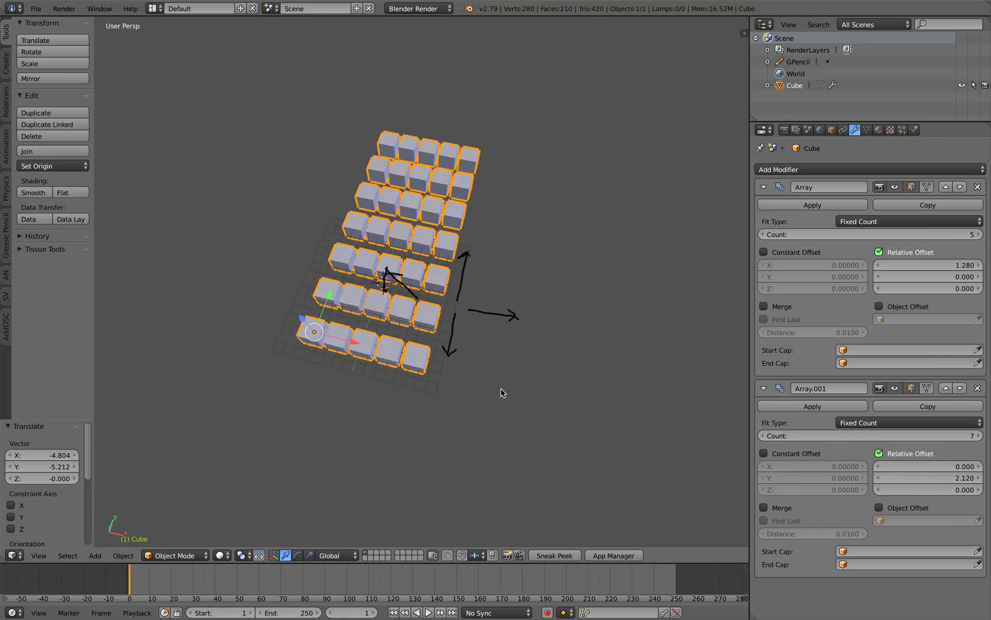
{"action": "left_click_drag", "start_coordinate": [941, 435], "coordinate": [984, 436]}
{"action": "middle_click_drag", "start_coordinate": [474, 192], "coordinate": [408, 259]}
Step: Delete the arrayed cube from the scene
{"action": "left_click_drag", "start_coordinate": [363, 267], "coordinate": [200, 354]}
{"action": "middle_click_drag", "start_coordinate": [201, 354], "coordinate": [444, 279]}
{"action": "key", "text": "x"}
{"action": "left_click", "coordinate": [443, 275]}
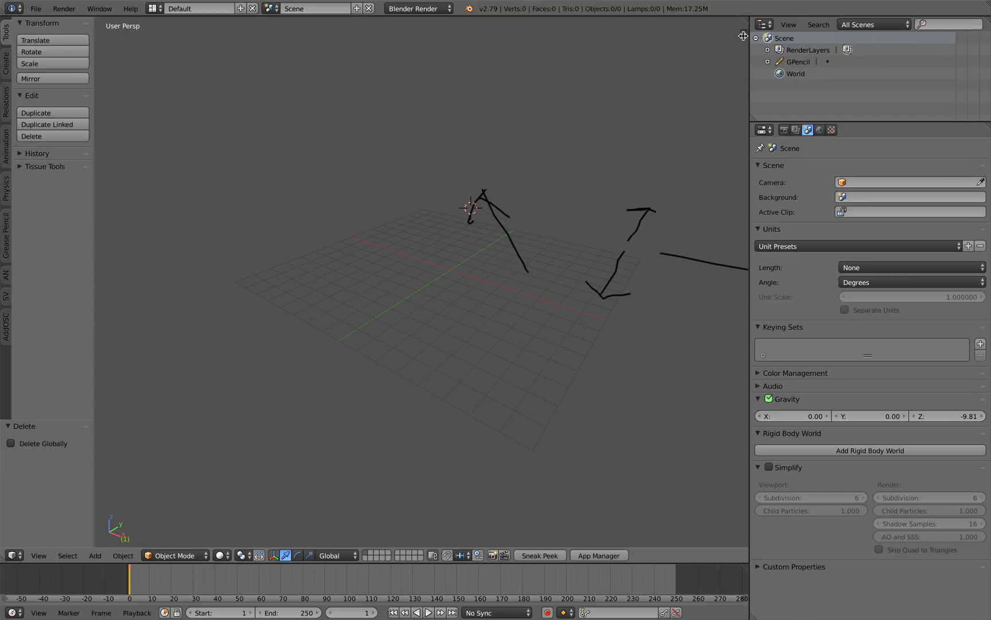
Step: Remove the Grease Pencil layer holding the arrow sketches
{"action": "left_click", "coordinate": [744, 36]}
{"action": "left_click", "coordinate": [728, 81]}
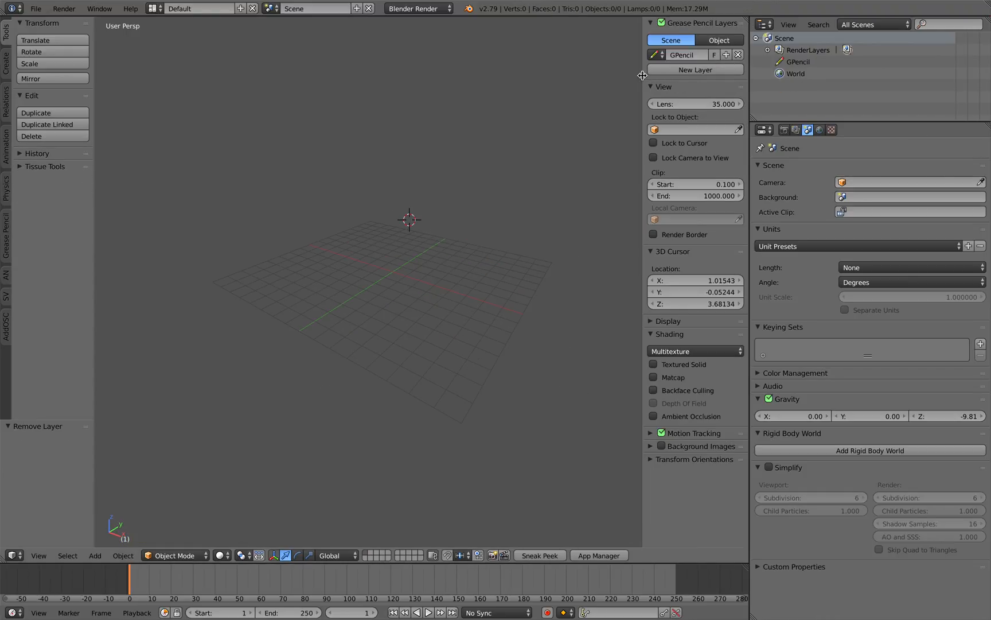
{"action": "key", "text": "n"}
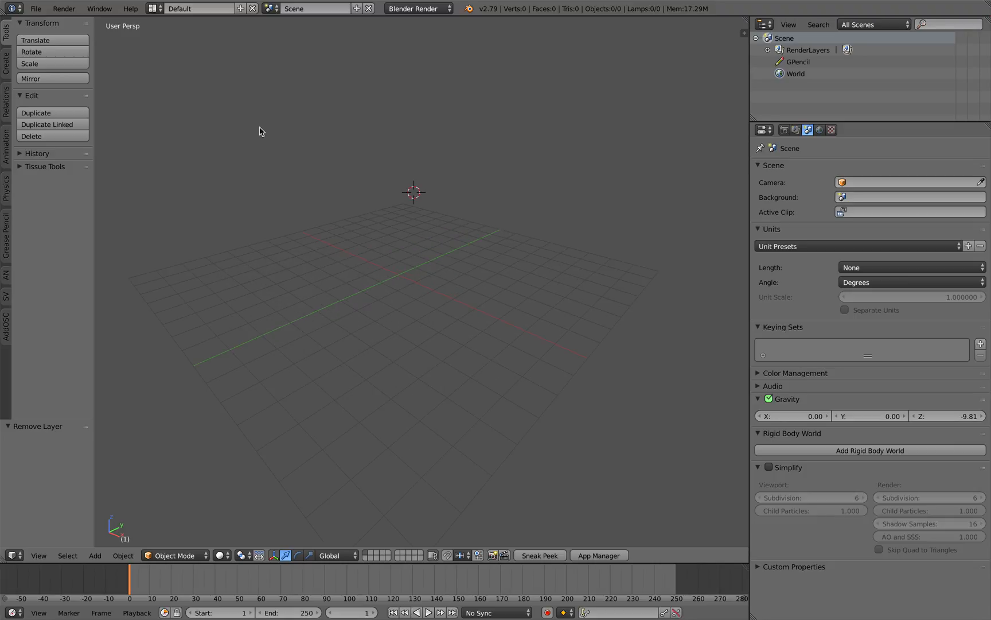
Step: Switch the screen layout to Compositing and enlarge the lower editors, including the 3D view
{"action": "left_click", "coordinate": [154, 8]}
{"action": "left_click", "coordinate": [178, 49]}
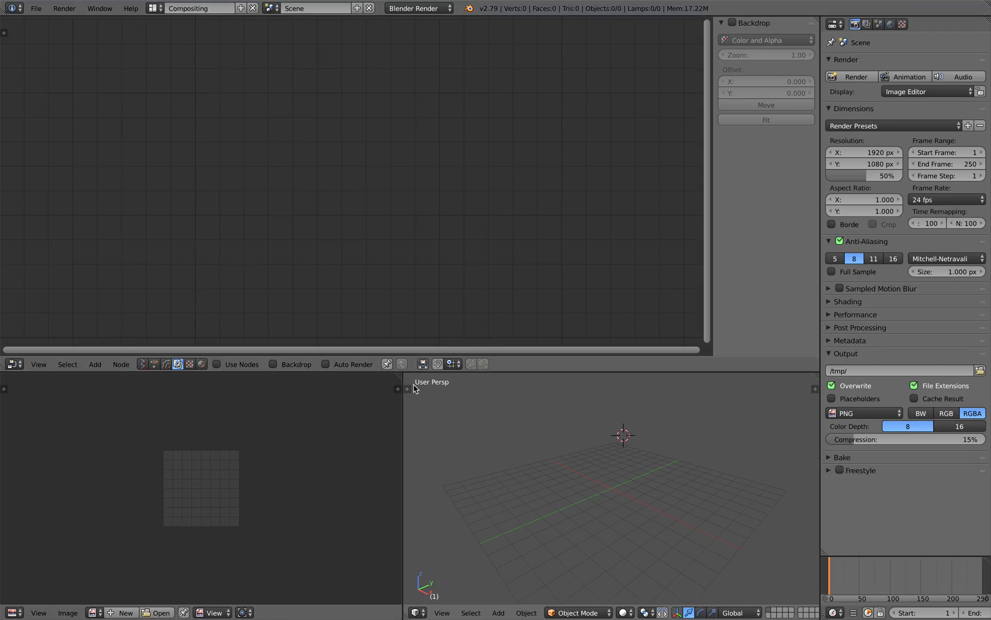
{"action": "left_click_drag", "start_coordinate": [423, 370], "coordinate": [425, 308]}
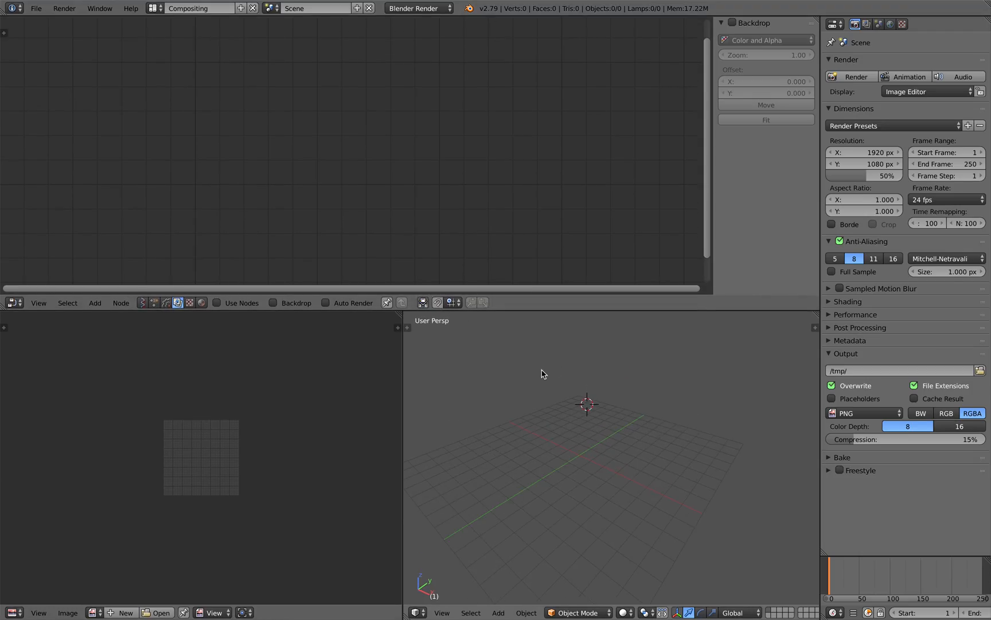
Step: Create a new Sverchok node tree and join the image editor area into the 3D view
{"action": "left_click", "coordinate": [142, 302]}
{"action": "left_click", "coordinate": [256, 304]}
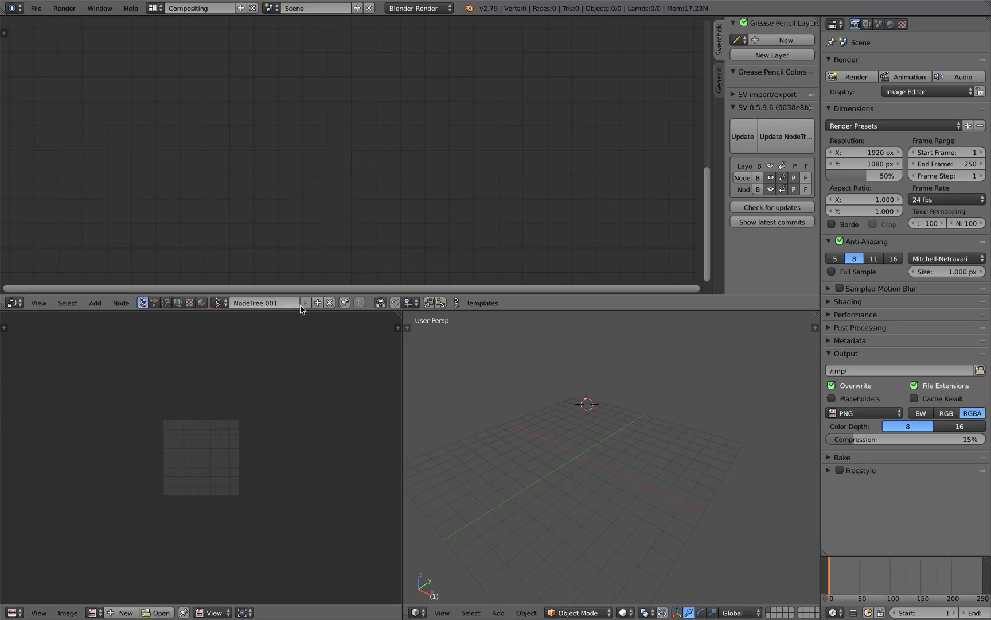
{"action": "left_click_drag", "start_coordinate": [399, 313], "coordinate": [394, 377]}
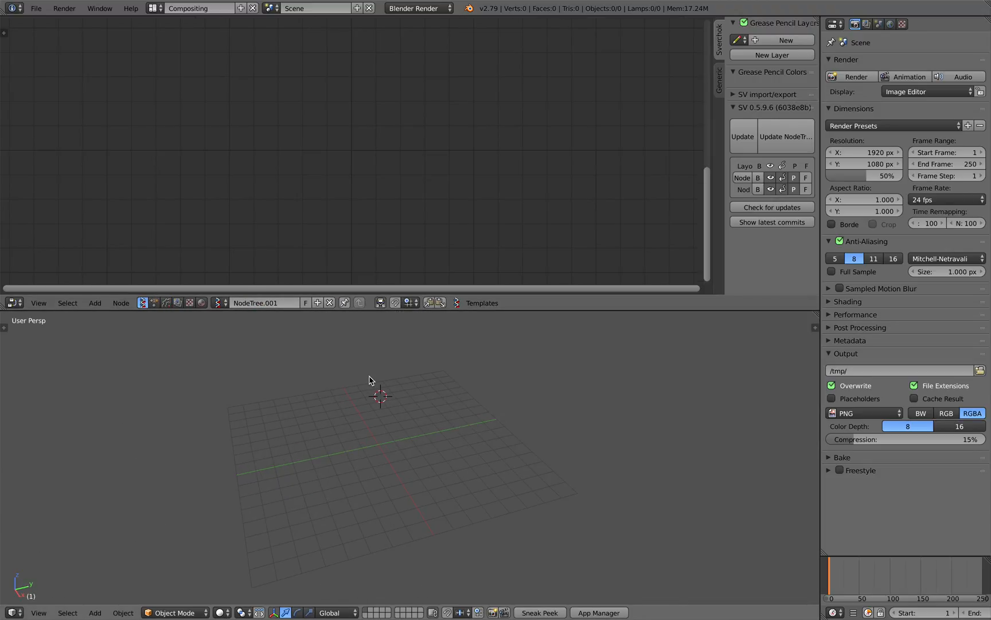
Step: Save the project to the Desktop as sv_arrayXYZ_001.blend
{"action": "key", "text": "ctrl+s"}
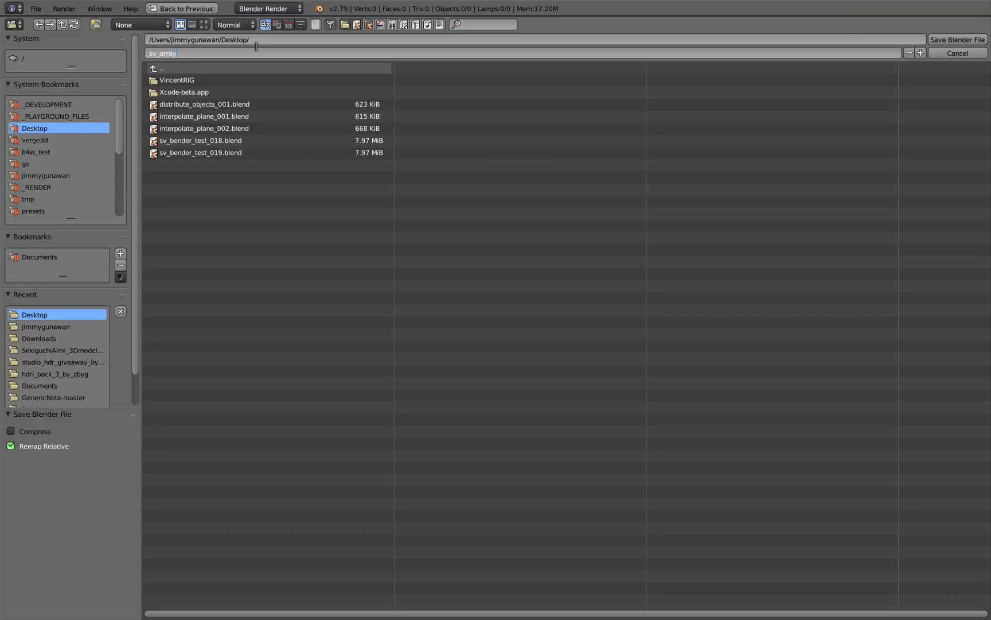
{"action": "type", "text": "1"}
{"action": "key", "text": "Return"}
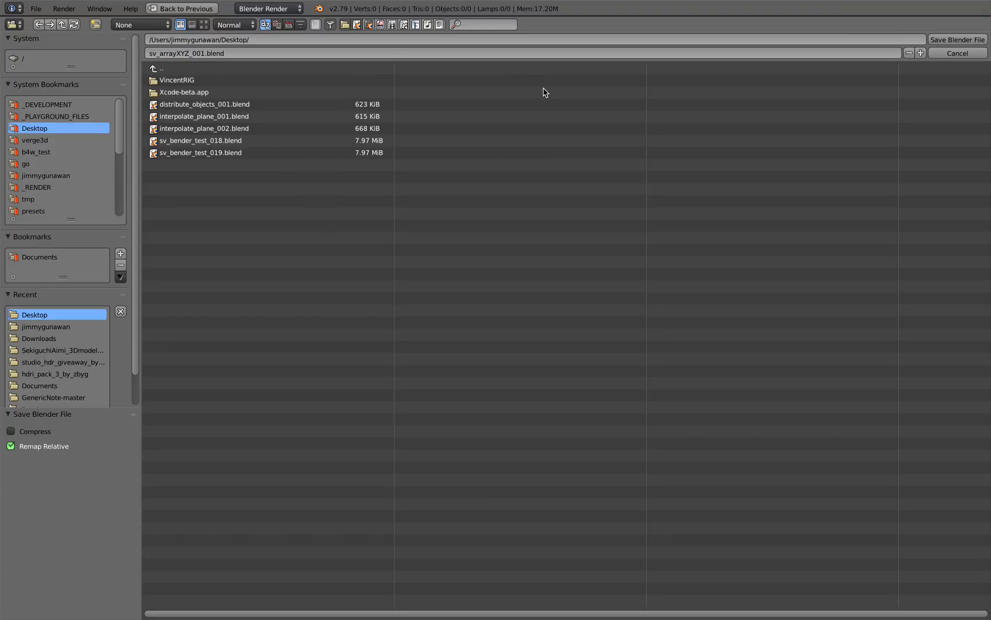
{"action": "left_click", "coordinate": [955, 39]}
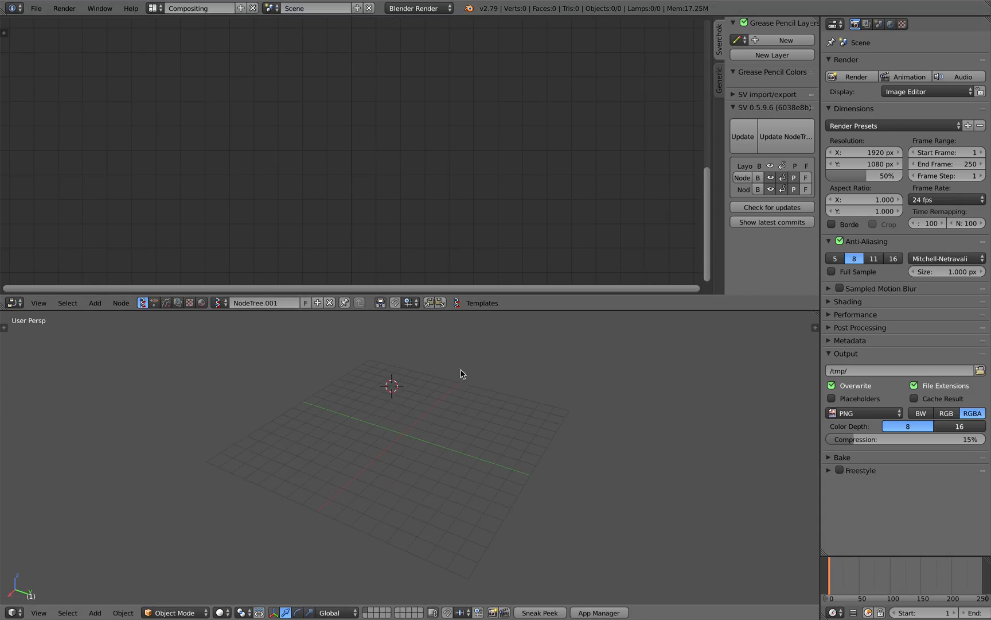
Step: Add a Line MK2 node to the Sverchok node tree and save the file
{"action": "key", "text": "shift+a"}
{"action": "left_click", "coordinate": [263, 147]}
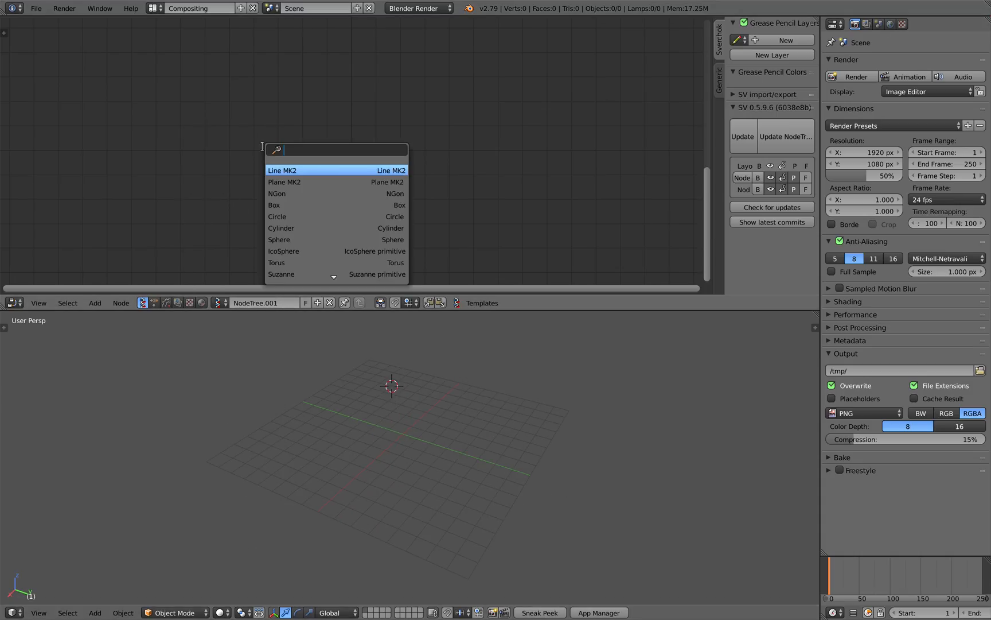
{"action": "key", "text": "Return"}
{"action": "key", "text": "g"}
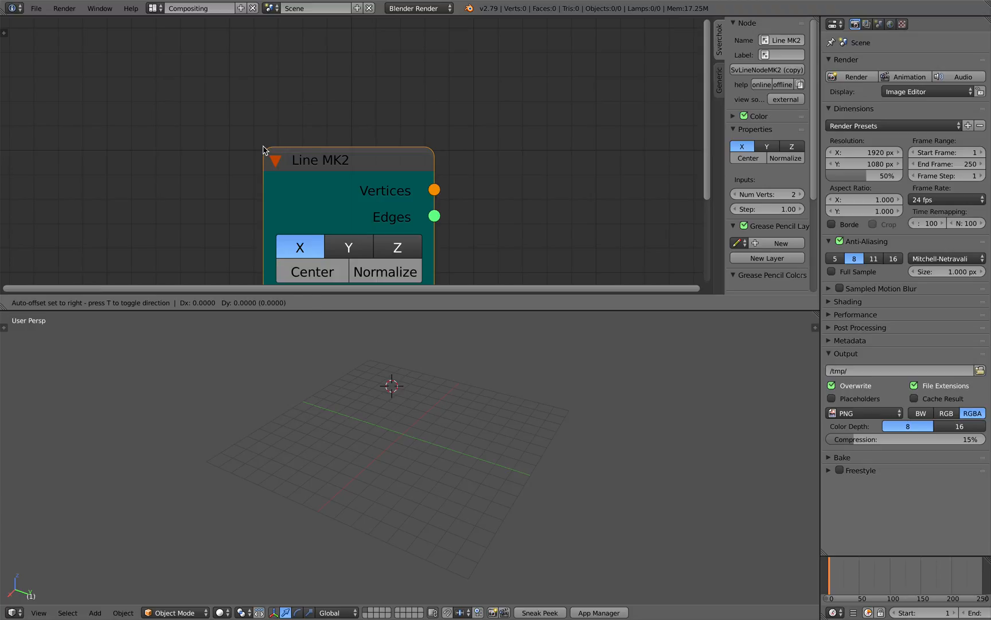
{"action": "left_click", "coordinate": [152, 67]}
{"action": "scroll", "coordinate": [293, 127], "scroll_direction": "down", "scroll_amount": 5}
{"action": "key", "text": "ctrl+s"}
{"action": "left_click", "coordinate": [316, 133]}
Step: Add a Plane MK2 node beside the Line MK2 node and enlarge the node editor's working space
{"action": "key", "text": "shift+a"}
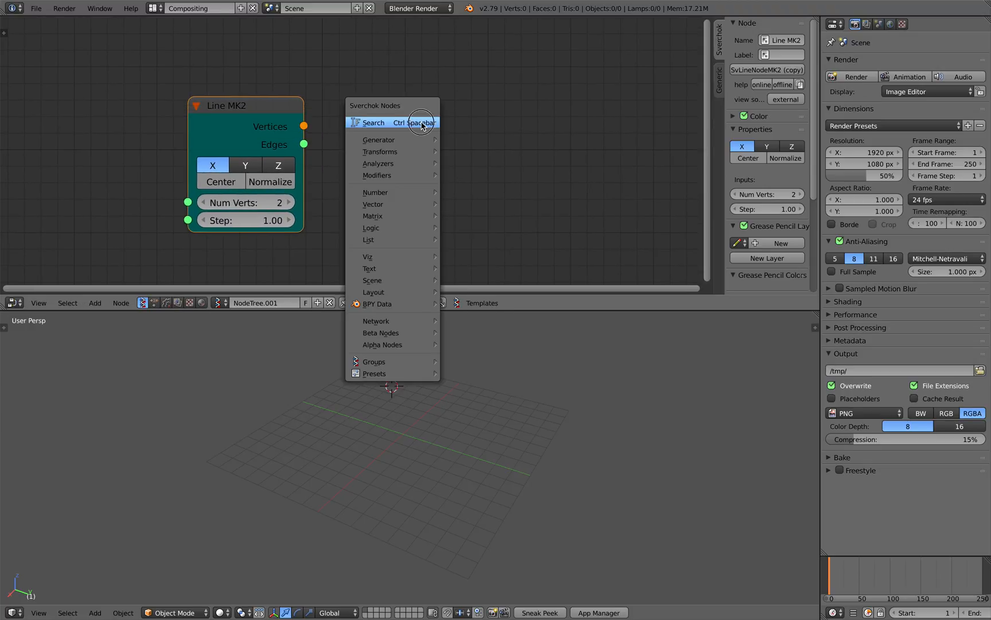
{"action": "left_click", "coordinate": [420, 125]}
{"action": "type", "text": "plane"}
{"action": "key", "text": "Return"}
{"action": "left_click", "coordinate": [451, 112]}
{"action": "scroll", "coordinate": [452, 112], "scroll_direction": "down", "scroll_amount": 1}
{"action": "left_click_drag", "start_coordinate": [714, 104], "coordinate": [840, 125]}
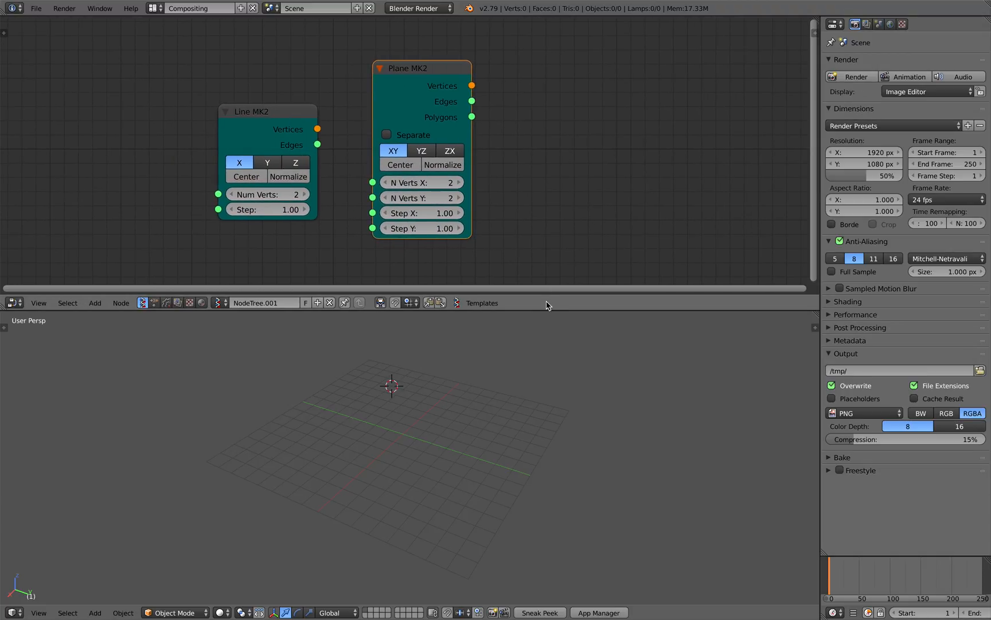
{"action": "left_click_drag", "start_coordinate": [550, 313], "coordinate": [547, 331]}
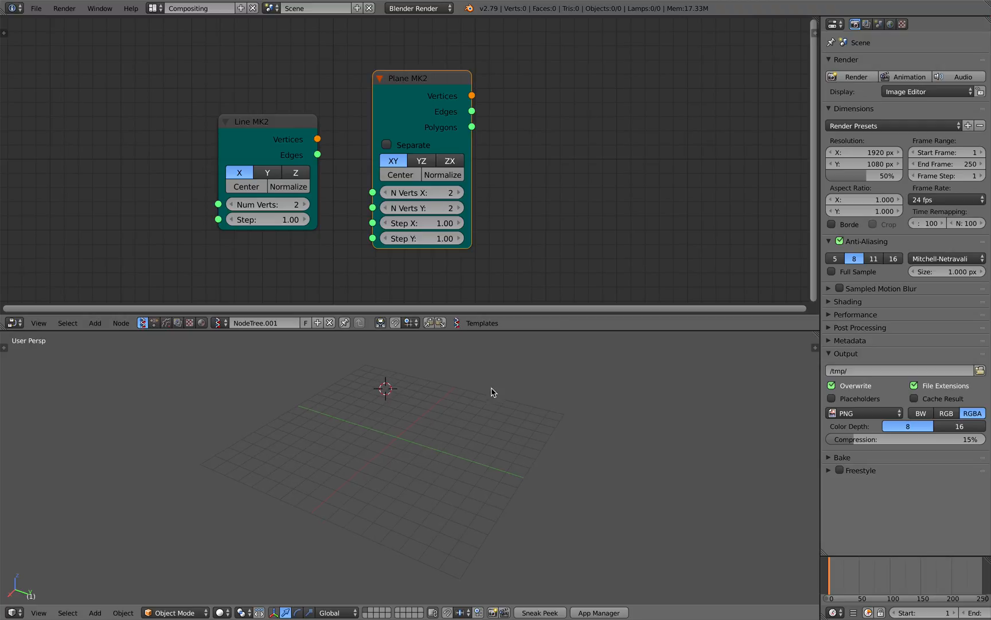
Step: Swap the two generator nodes so that Line MK2 stands to the right of Plane MK2
{"action": "left_click_drag", "start_coordinate": [277, 136], "coordinate": [562, 118]}
{"action": "left_click_drag", "start_coordinate": [433, 81], "coordinate": [317, 90]}
{"action": "left_click_drag", "start_coordinate": [533, 100], "coordinate": [475, 108]}
Step: Connect a Viewer Draw node to the Line MK2 node and place it to its right
{"action": "right_click", "coordinate": [483, 105]}
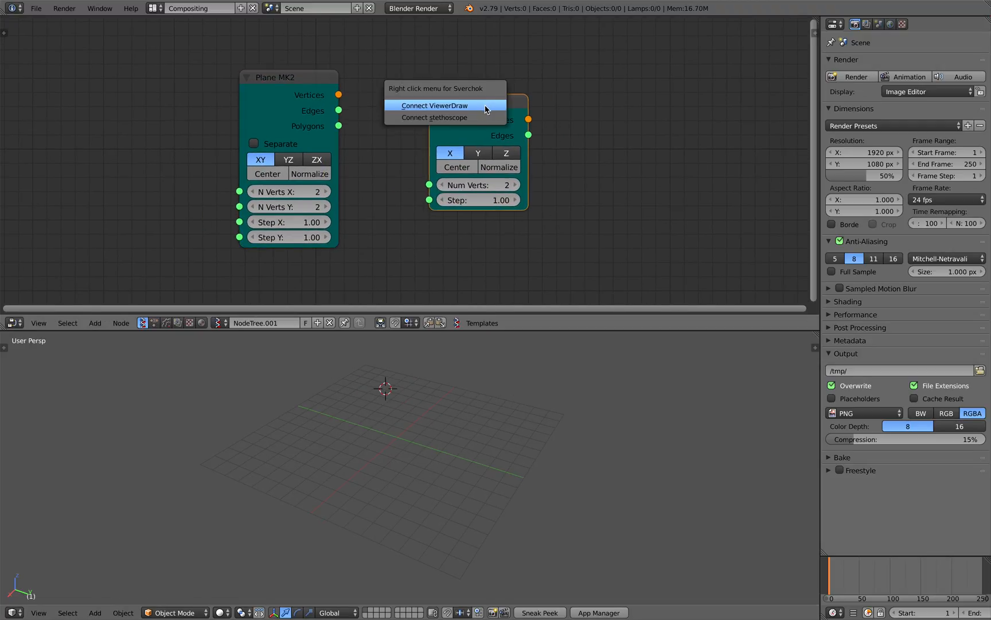
{"action": "left_click", "coordinate": [486, 107]}
{"action": "left_click_drag", "start_coordinate": [590, 102], "coordinate": [605, 83]}
Step: Set the Line MK2 node's Num Verts to 9
{"action": "scroll", "coordinate": [498, 437], "scroll_direction": "up", "scroll_amount": 4}
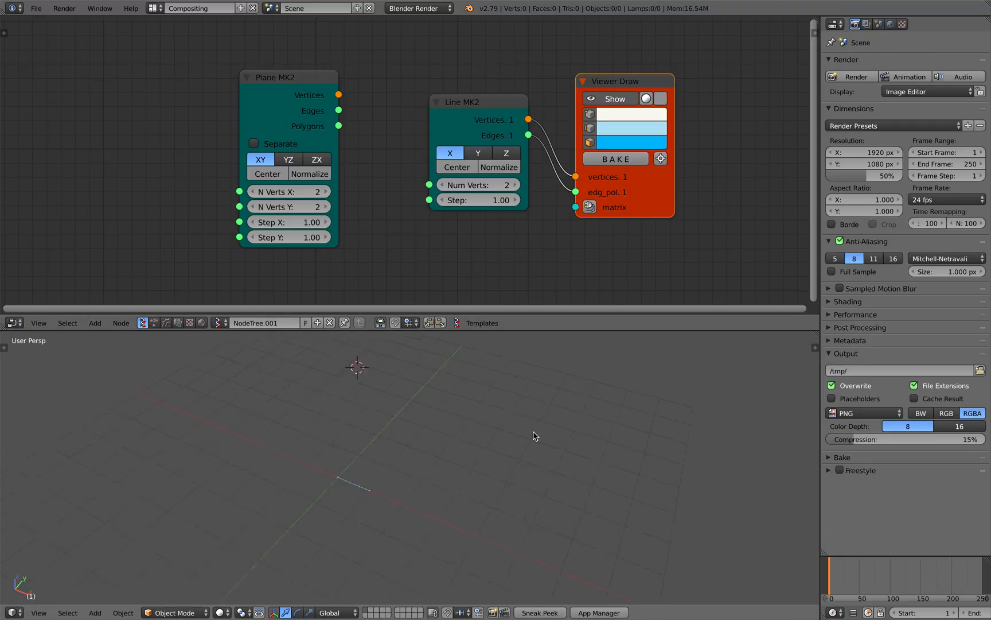
{"action": "middle_click_drag", "start_coordinate": [522, 449], "coordinate": [503, 417], "text": "shift"}
{"action": "left_click", "coordinate": [518, 184]}
{"action": "left_click", "coordinate": [518, 185]}
{"action": "left_click", "coordinate": [518, 185]}
{"action": "left_click", "coordinate": [518, 185]}
{"action": "left_click", "coordinate": [518, 185]}
{"action": "middle_click_drag", "start_coordinate": [484, 470], "coordinate": [488, 440], "text": "shift"}
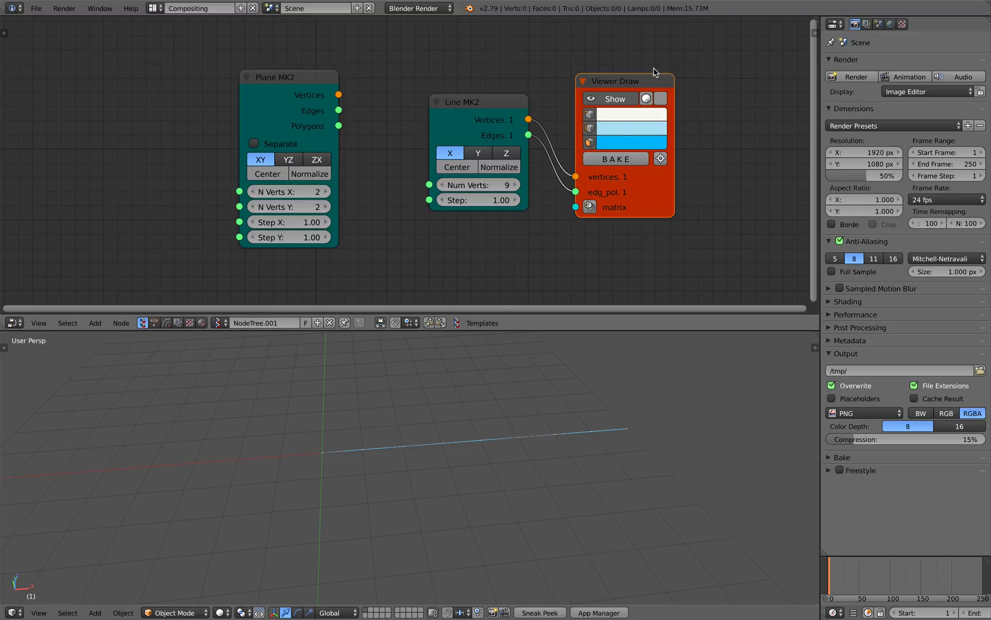
Step: Set the Viewer Draw node's vertex size to 10 in its properties
{"action": "left_click", "coordinate": [812, 34]}
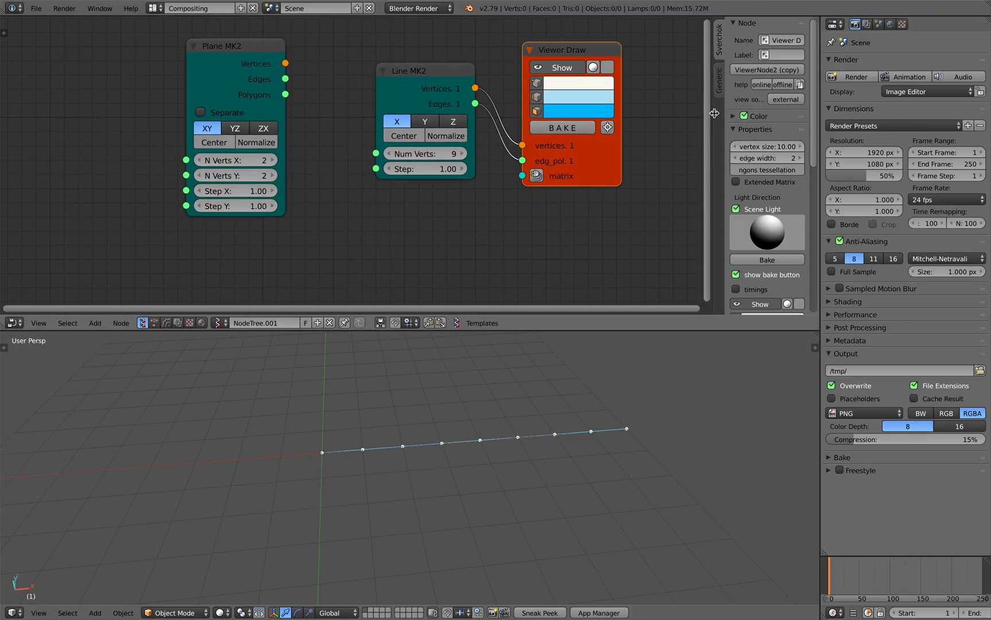
Step: Hide the node properties and examine the row of line vertices in the 3D view from another angle
{"action": "key", "text": "n"}
{"action": "mouse_move", "coordinate": [349, 464]}
{"action": "middle_mouse_down"}
{"action": "mouse_move", "coordinate": [337, 459]}
{"action": "mouse_move", "coordinate": [340, 444]}
{"action": "middle_mouse_up"}
{"action": "left_click", "coordinate": [320, 397]}
{"action": "left_click", "coordinate": [343, 445]}
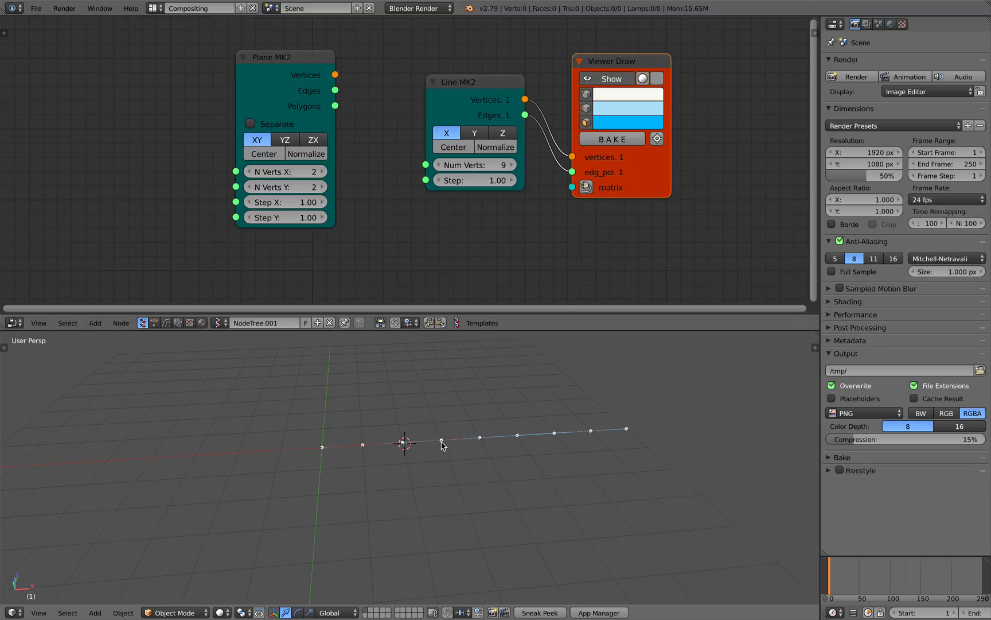
{"action": "left_click", "coordinate": [591, 434]}
{"action": "left_click", "coordinate": [630, 432]}
{"action": "middle_click_drag", "start_coordinate": [567, 441], "coordinate": [593, 463]}
{"action": "key", "text": "ctrl+s"}
{"action": "left_click", "coordinate": [593, 463]}
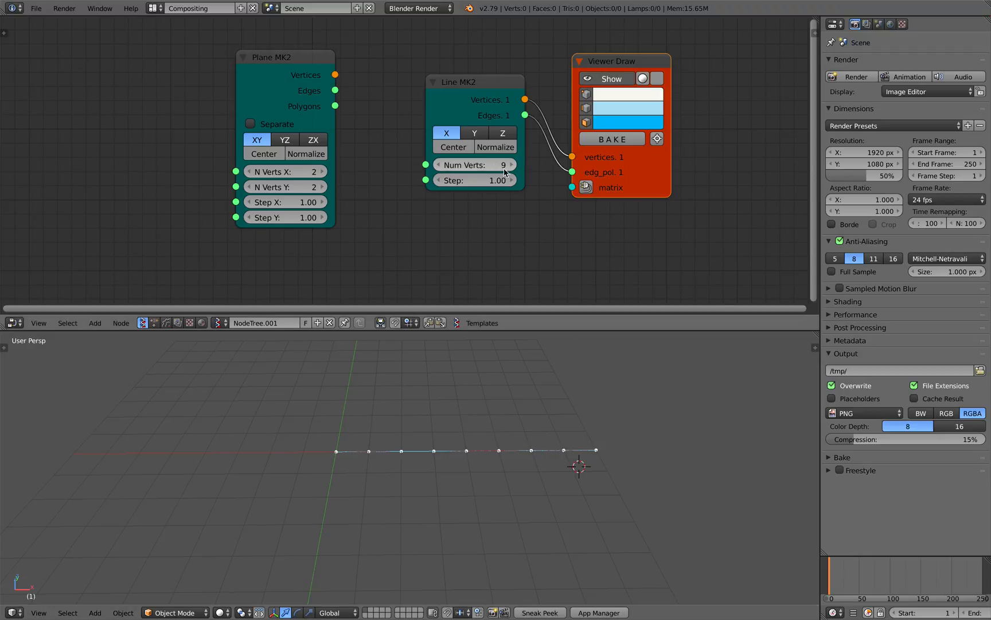
Step: Raise the Line MK2 node's Num Verts to 13
{"action": "left_click", "coordinate": [511, 168]}
{"action": "left_click", "coordinate": [511, 168]}
{"action": "left_click", "coordinate": [511, 168]}
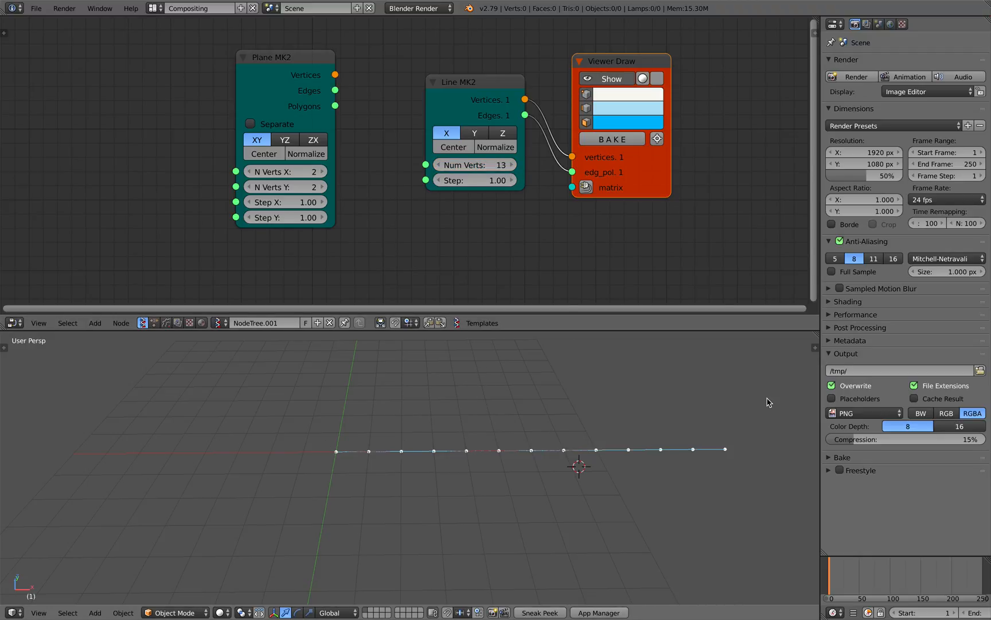
{"action": "middle_click_drag", "start_coordinate": [537, 362], "coordinate": [512, 398]}
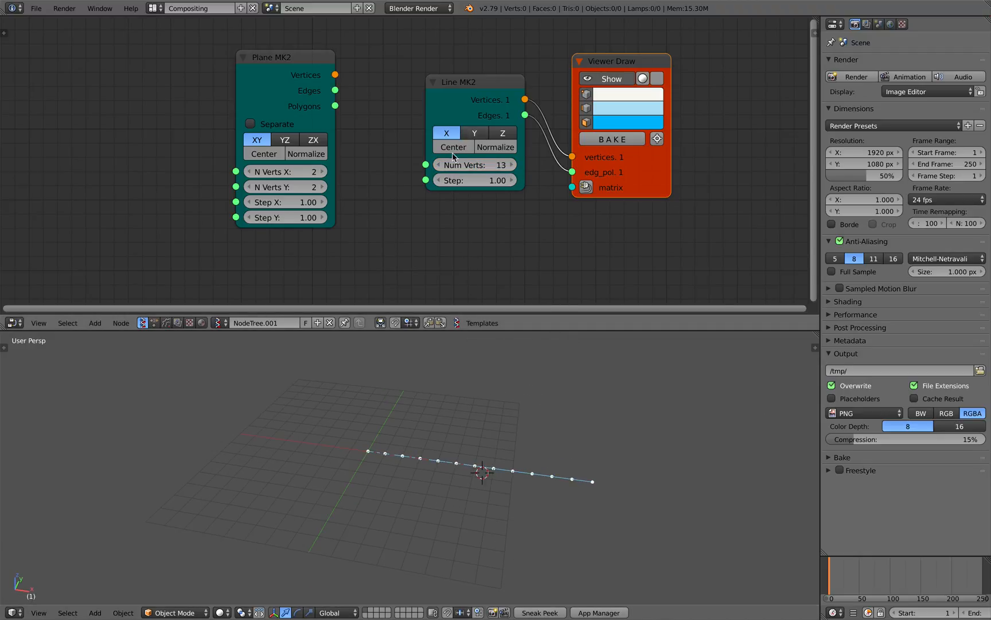
Step: Try the Y and Z directions on the Line MK2 node and return it to X
{"action": "left_click", "coordinate": [477, 134]}
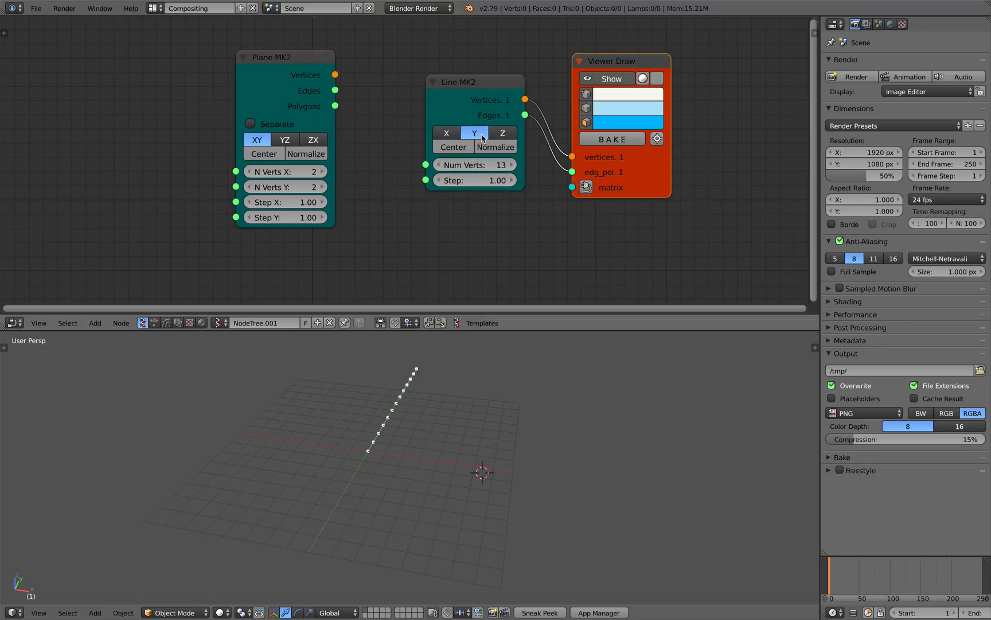
{"action": "left_click", "coordinate": [502, 133]}
{"action": "left_click", "coordinate": [474, 132]}
{"action": "left_click", "coordinate": [503, 133]}
{"action": "left_click", "coordinate": [446, 133]}
Step: Move Line MK2 below Viewer Draw, unlink its vertices and edges, and wire its Vertices into Viewer Draw's matrix input
{"action": "scroll", "coordinate": [483, 383], "scroll_direction": "up", "scroll_amount": 3}
{"action": "left_click_drag", "start_coordinate": [623, 188], "coordinate": [660, 163]}
{"action": "left_click_drag", "start_coordinate": [474, 98], "coordinate": [469, 183]}
{"action": "left_click_drag", "start_coordinate": [608, 147], "coordinate": [585, 159]}
{"action": "mouse_move", "coordinate": [609, 132]}
{"action": "left_mouse_down"}
{"action": "mouse_move", "coordinate": [562, 163]}
{"action": "mouse_move", "coordinate": [524, 167]}
{"action": "left_mouse_up"}
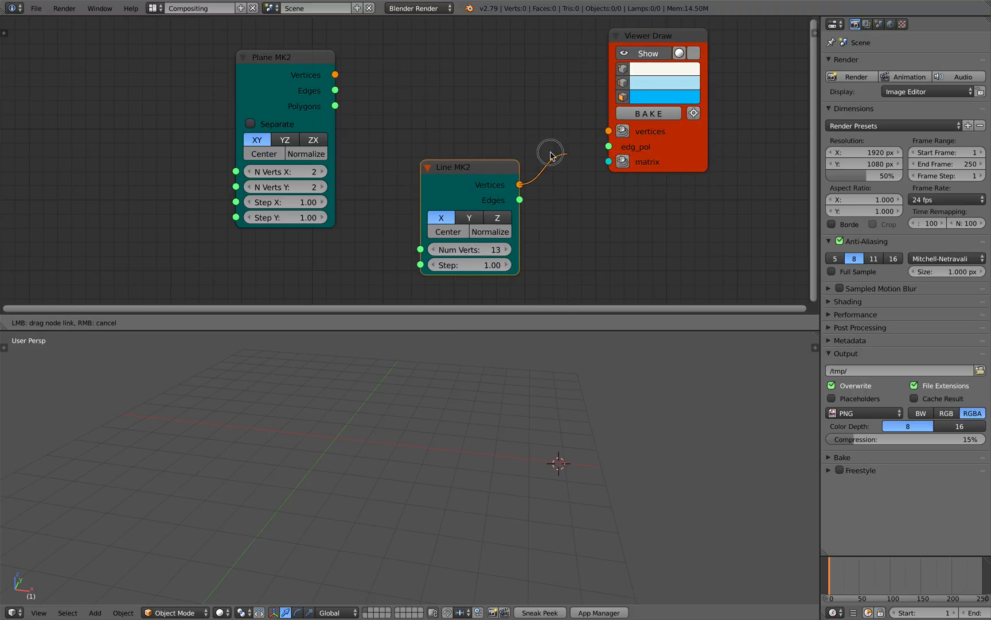
{"action": "left_click_drag", "start_coordinate": [582, 157], "coordinate": [608, 162]}
Step: Add a Box node above Line MK2 and connect its Vers and Pols to Viewer Draw's vertices and edg_pol inputs
{"action": "middle_click_drag", "start_coordinate": [528, 144], "coordinate": [529, 171]}
{"action": "key", "text": "alt+space"}
{"action": "type", "text": "box"}
{"action": "key", "text": "Return"}
{"action": "left_click", "coordinate": [431, 36]}
{"action": "left_click_drag", "start_coordinate": [529, 62], "coordinate": [610, 158]}
{"action": "left_click_drag", "start_coordinate": [530, 93], "coordinate": [610, 172]}
Step: Set the Line MK2 node's Step to 1.05
{"action": "mouse_move", "coordinate": [482, 402]}
{"action": "middle_mouse_down"}
{"action": "mouse_move", "coordinate": [494, 393]}
{"action": "mouse_move", "coordinate": [477, 405]}
{"action": "middle_mouse_up"}
{"action": "mouse_move", "coordinate": [471, 292]}
{"action": "left_mouse_down"}
{"action": "mouse_move", "coordinate": [521, 292]}
{"action": "mouse_move", "coordinate": [475, 292]}
{"action": "left_mouse_up"}
{"action": "middle_click_drag", "start_coordinate": [488, 488], "coordinate": [451, 443]}
{"action": "key", "text": "ctrl+s"}
{"action": "left_click", "coordinate": [452, 440]}
Step: Cycle the row of boxes through the Y and Z directions on Line MK2 and return it to X
{"action": "left_click", "coordinate": [472, 240]}
{"action": "left_click", "coordinate": [498, 245]}
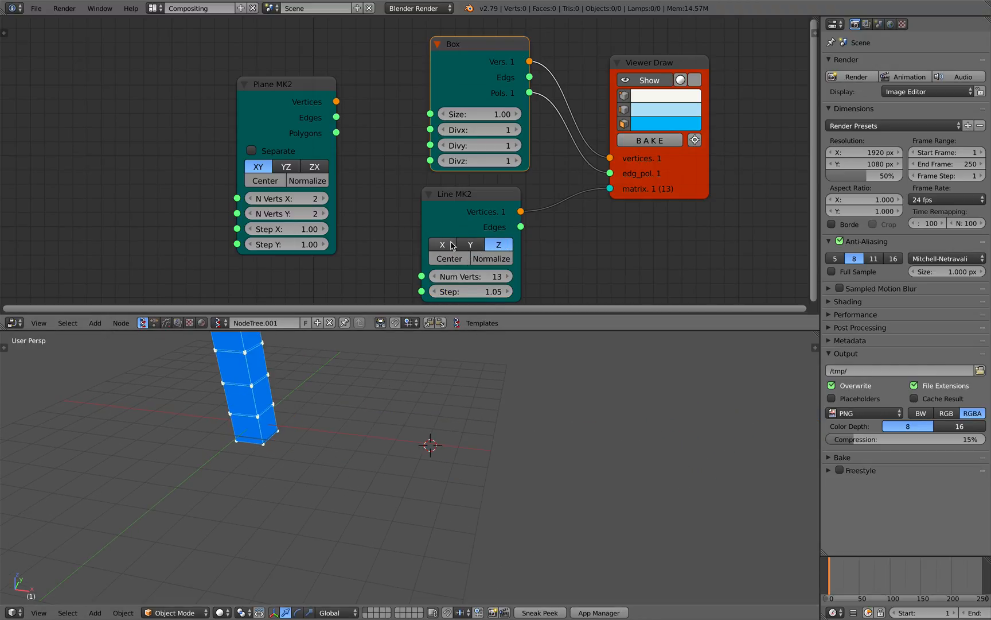
{"action": "left_click", "coordinate": [449, 245]}
{"action": "middle_click_drag", "start_coordinate": [476, 348], "coordinate": [481, 396], "text": "shift"}
{"action": "left_click", "coordinate": [499, 245]}
{"action": "left_click", "coordinate": [470, 244]}
{"action": "left_click", "coordinate": [498, 244]}
{"action": "left_click", "coordinate": [443, 244]}
{"action": "middle_click_drag", "start_coordinate": [471, 376], "coordinate": [458, 401]}
{"action": "middle_click_drag", "start_coordinate": [471, 239], "coordinate": [467, 232]}
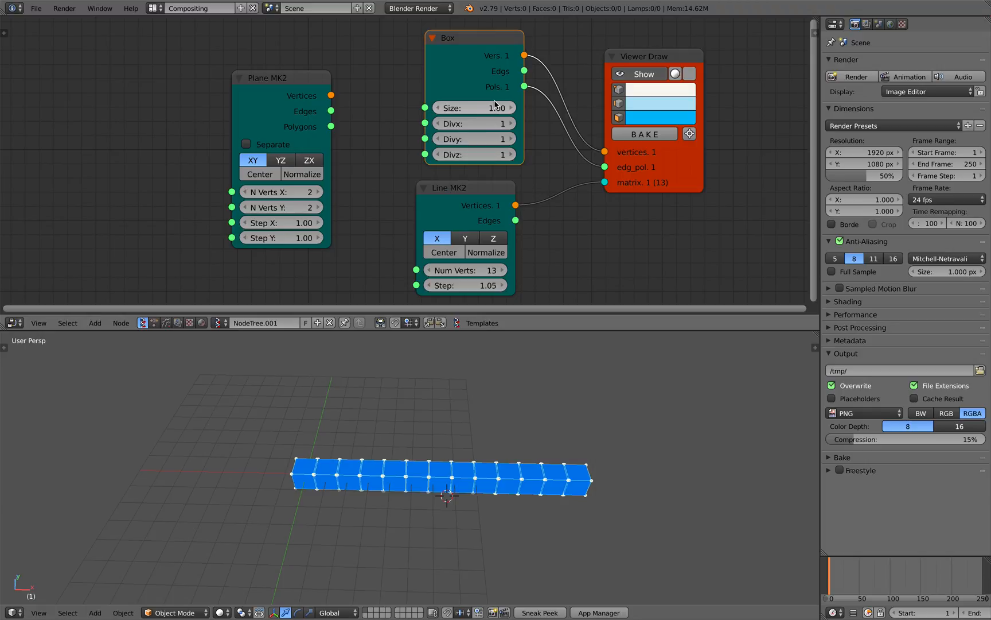
Step: Nudge the Box node into line above Line MK2 and toggle on the Center option of Line MK2
{"action": "left_click_drag", "start_coordinate": [463, 57], "coordinate": [459, 59]}
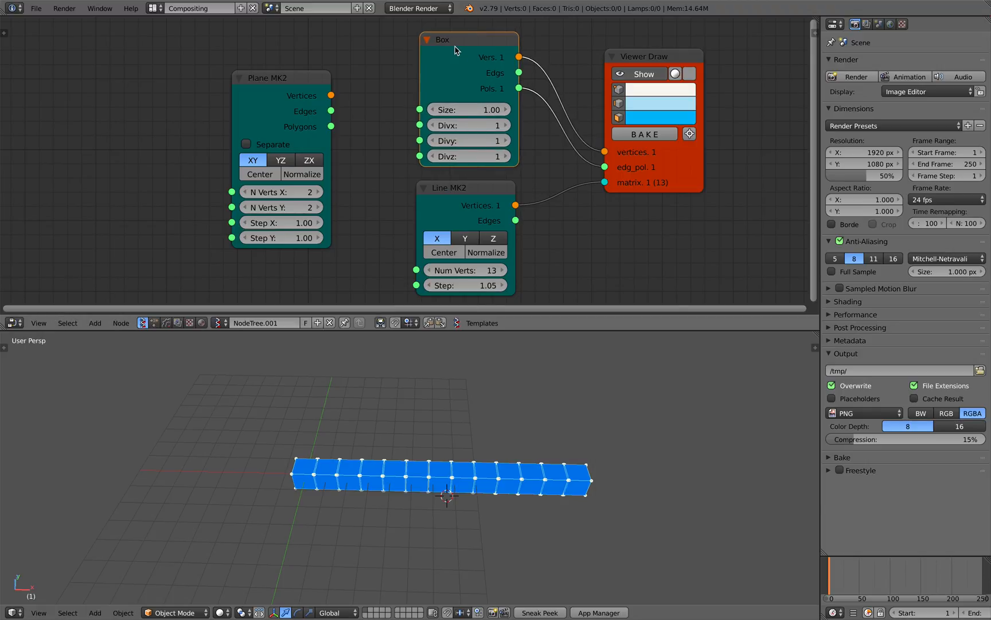
{"action": "middle_click_drag", "start_coordinate": [432, 443], "coordinate": [430, 437]}
{"action": "key", "text": "ctrl+s"}
{"action": "left_click", "coordinate": [465, 268]}
{"action": "middle_click_drag", "start_coordinate": [465, 269], "coordinate": [473, 249]}
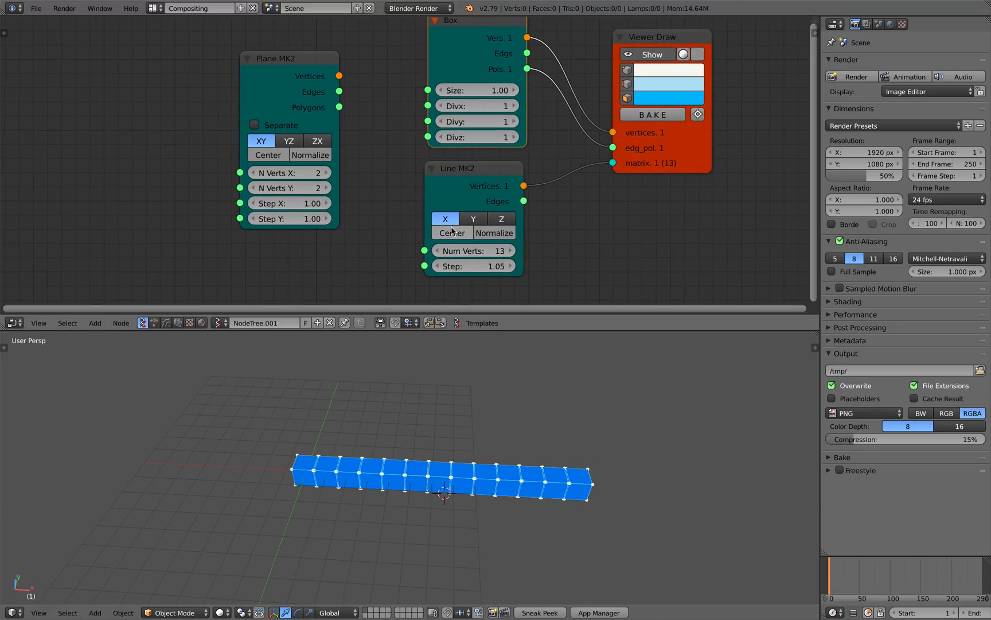
{"action": "left_click", "coordinate": [457, 234]}
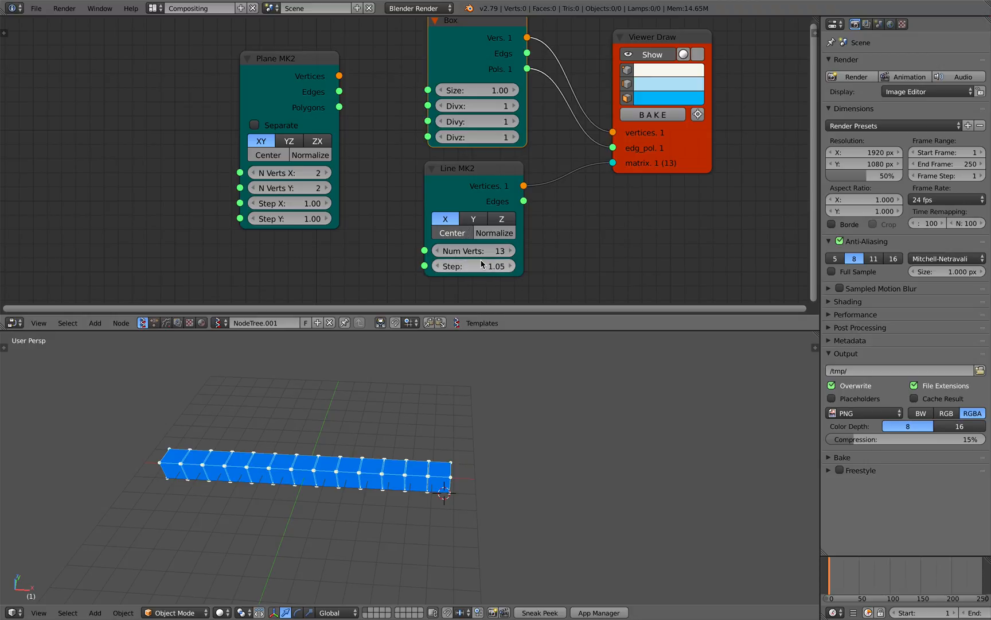
Step: Set the Line MK2 node's Num Verts to 17 and its Step to 1.80
{"action": "mouse_move", "coordinate": [494, 266]}
{"action": "left_mouse_down"}
{"action": "mouse_move", "coordinate": [521, 251]}
{"action": "mouse_move", "coordinate": [511, 266]}
{"action": "mouse_move", "coordinate": [490, 266]}
{"action": "mouse_move", "coordinate": [500, 266]}
{"action": "left_mouse_up"}
{"action": "scroll", "coordinate": [341, 485], "scroll_direction": "down", "scroll_amount": 1}
{"action": "middle_click_drag", "start_coordinate": [337, 487], "coordinate": [470, 464], "text": "shift"}
{"action": "mouse_move", "coordinate": [357, 428]}
{"action": "middle_mouse_down"}
{"action": "mouse_move", "coordinate": [343, 419]}
{"action": "mouse_move", "coordinate": [351, 411]}
{"action": "middle_mouse_up"}
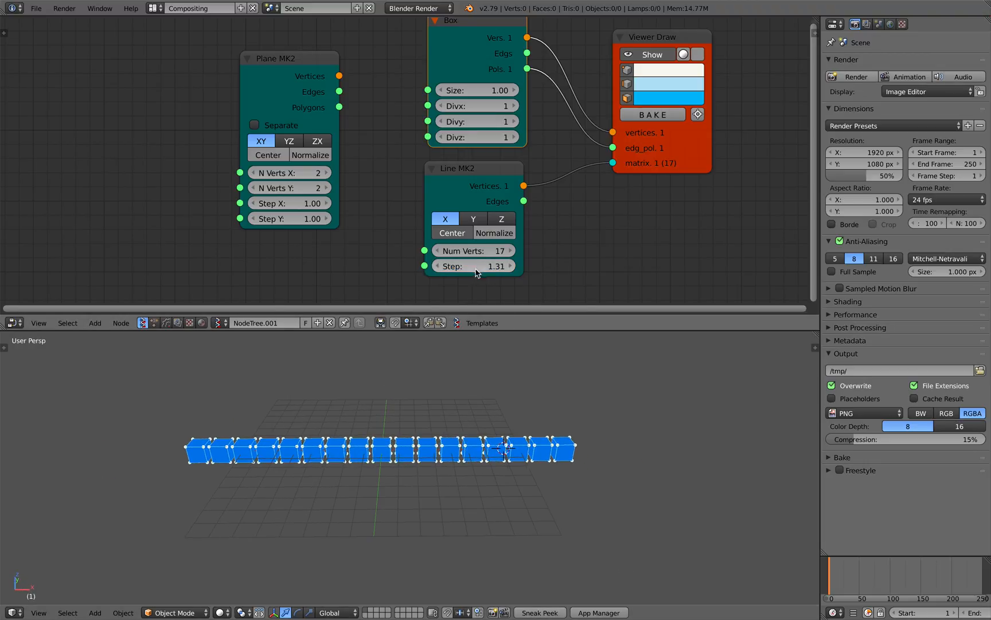
{"action": "left_click_drag", "start_coordinate": [487, 267], "coordinate": [508, 266]}
Step: Toggle Normalize on and off several times on the Line MK2 node, leaving it off
{"action": "left_click", "coordinate": [500, 232]}
{"action": "left_click", "coordinate": [500, 233]}
{"action": "left_click", "coordinate": [504, 235]}
{"action": "left_click", "coordinate": [503, 237]}
{"action": "left_click", "coordinate": [504, 237]}
{"action": "left_click", "coordinate": [503, 237]}
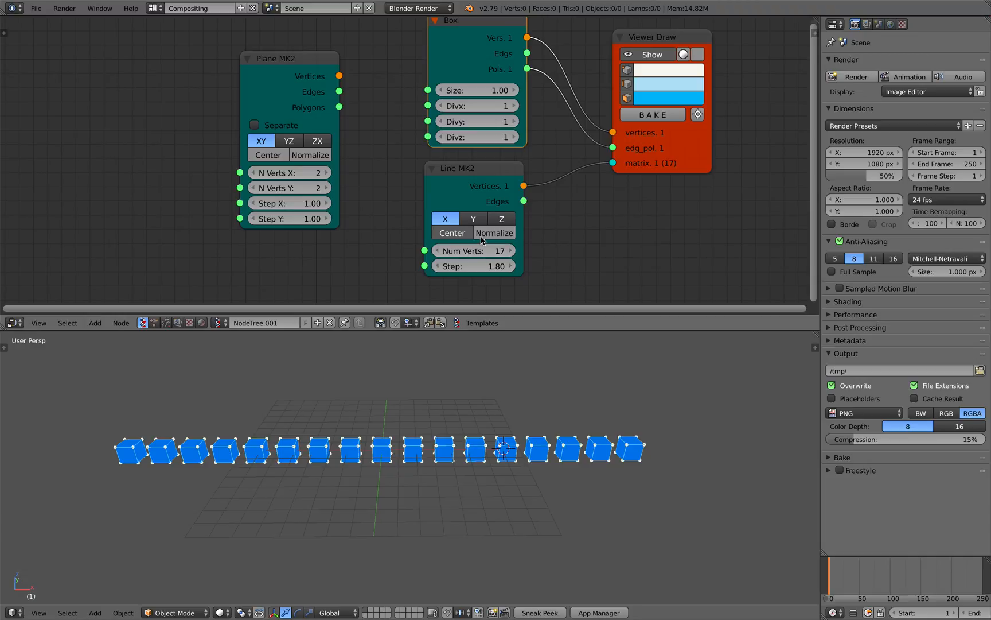
Step: Adjust the Line MK2 node's Step and cycle through its directions, leaving the line along Y
{"action": "mouse_move", "coordinate": [465, 267]}
{"action": "left_mouse_down"}
{"action": "mouse_move", "coordinate": [505, 266]}
{"action": "mouse_move", "coordinate": [462, 266]}
{"action": "left_mouse_up"}
{"action": "left_click", "coordinate": [501, 220]}
{"action": "middle_click_drag", "start_coordinate": [505, 367], "coordinate": [451, 387]}
{"action": "left_click", "coordinate": [447, 220]}
{"action": "left_click", "coordinate": [472, 220]}
{"action": "left_click", "coordinate": [493, 217]}
{"action": "left_click", "coordinate": [452, 218]}
{"action": "left_click", "coordinate": [482, 217]}
{"action": "left_click", "coordinate": [494, 209]}
Step: Set the Line MK2 node's Step to 2.03 and view the row of cubes from an angle
{"action": "left_click_drag", "start_coordinate": [498, 265], "coordinate": [525, 266]}
{"action": "middle_click_drag", "start_coordinate": [441, 447], "coordinate": [491, 435]}
{"action": "key", "text": "ctrl+s"}
{"action": "left_click", "coordinate": [489, 434]}
{"action": "scroll", "coordinate": [459, 267], "scroll_direction": "down", "scroll_amount": 2}
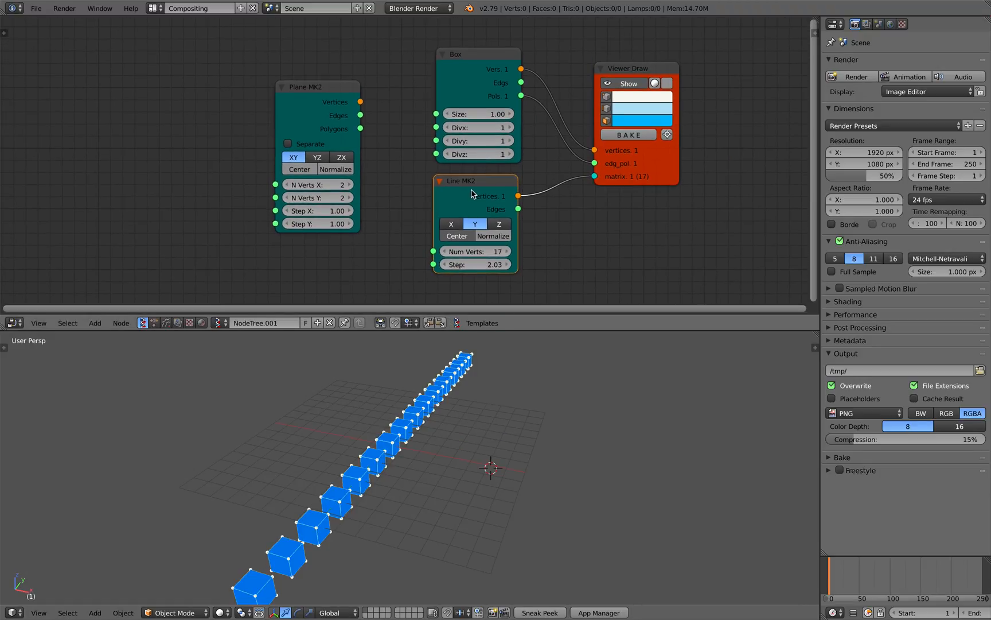
{"action": "middle_click_drag", "start_coordinate": [495, 357], "coordinate": [487, 359]}
{"action": "key", "text": "ctrl+s"}
{"action": "left_click", "coordinate": [486, 358]}
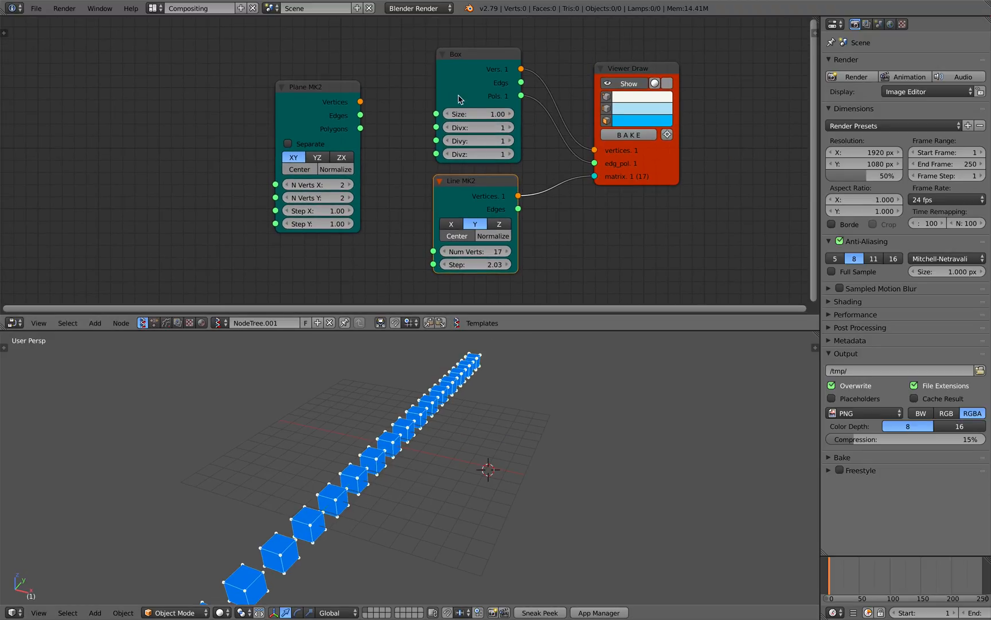
Step: Align the Box node above Line MK2 and move the Plane MK2 node farther away from them
{"action": "left_click_drag", "start_coordinate": [459, 99], "coordinate": [456, 100]}
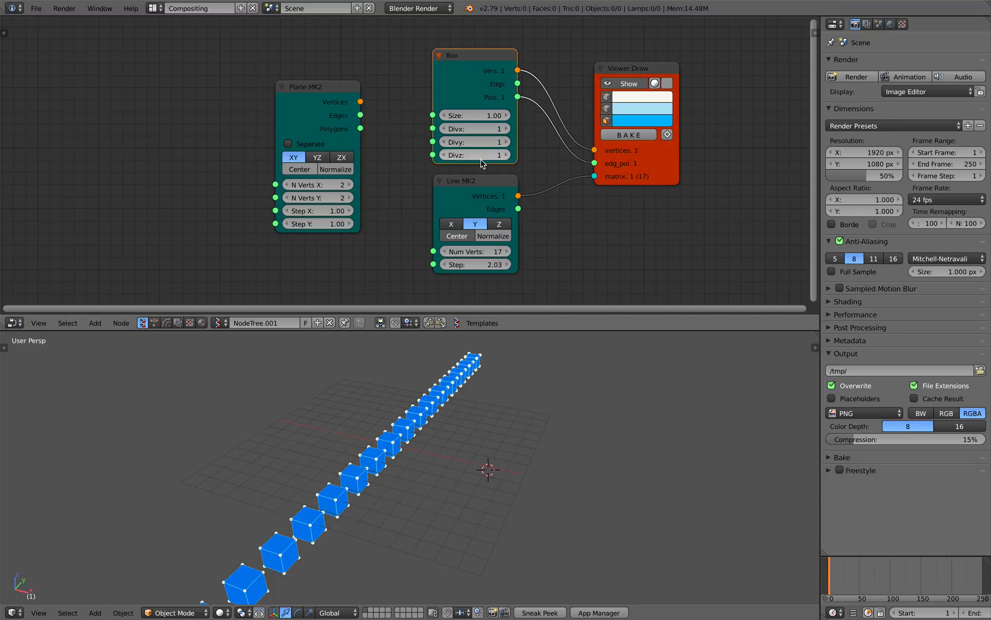
{"action": "middle_click_drag", "start_coordinate": [482, 163], "coordinate": [495, 157]}
{"action": "left_click", "coordinate": [323, 94]}
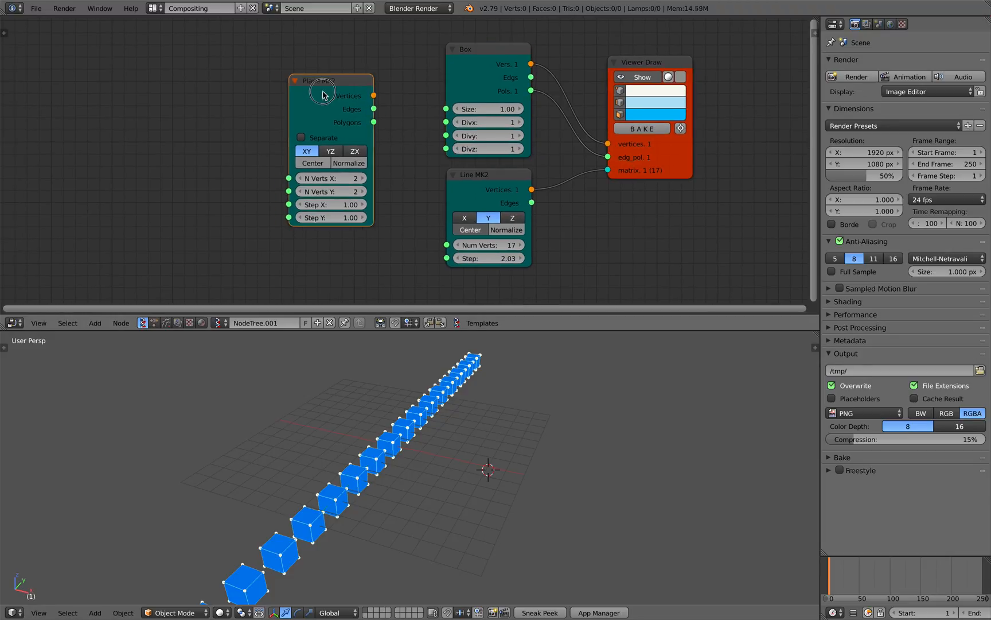
Step: Delete the Box node and add a second Line MK2 node in its place above the existing one
{"action": "key", "text": "x"}
{"action": "key", "text": "shift+a"}
{"action": "left_click", "coordinate": [478, 77]}
{"action": "key", "text": "Return"}
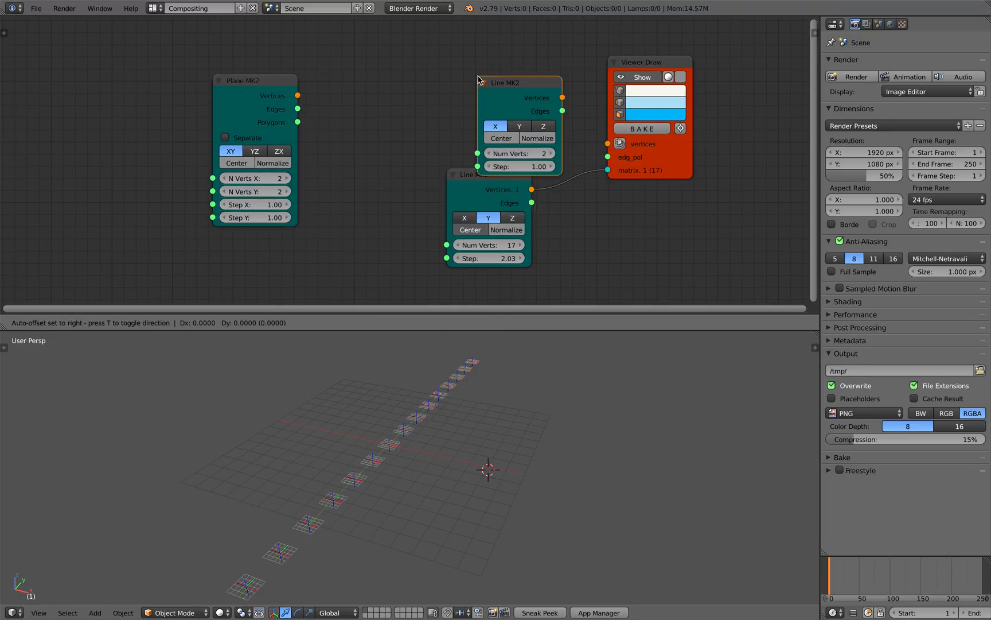
{"action": "left_click", "coordinate": [444, 104]}
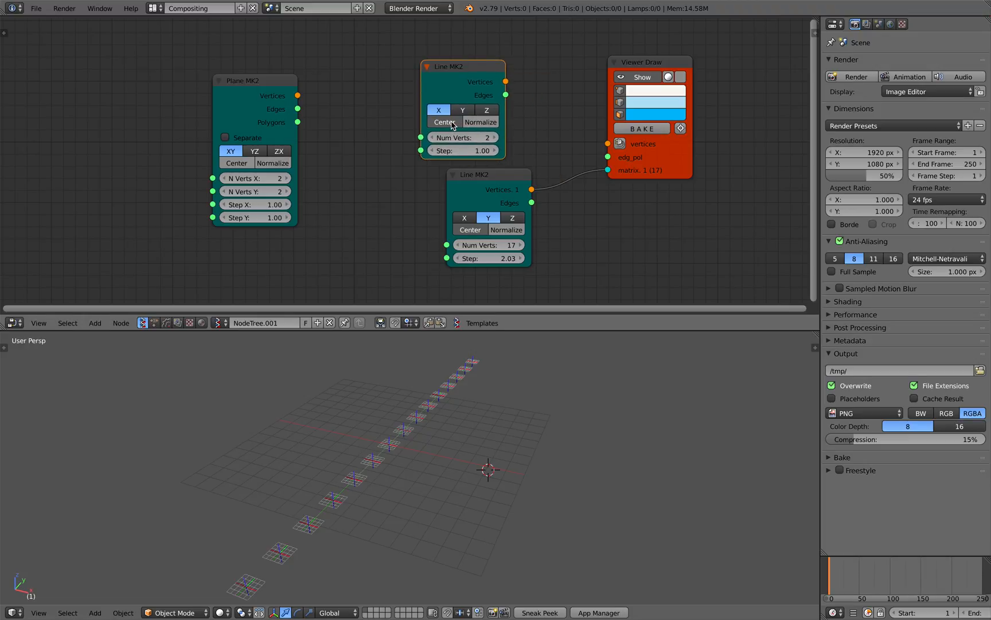
Step: Connect the new Line MK2 node's Vertices and Edges to Viewer Draw and set its direction to Z
{"action": "middle_click_drag", "start_coordinate": [451, 417], "coordinate": [415, 406]}
{"action": "mouse_move", "coordinate": [506, 82]}
{"action": "left_mouse_down"}
{"action": "mouse_move", "coordinate": [608, 144]}
{"action": "mouse_move", "coordinate": [608, 156]}
{"action": "left_mouse_up"}
{"action": "middle_click_drag", "start_coordinate": [519, 367], "coordinate": [493, 344]}
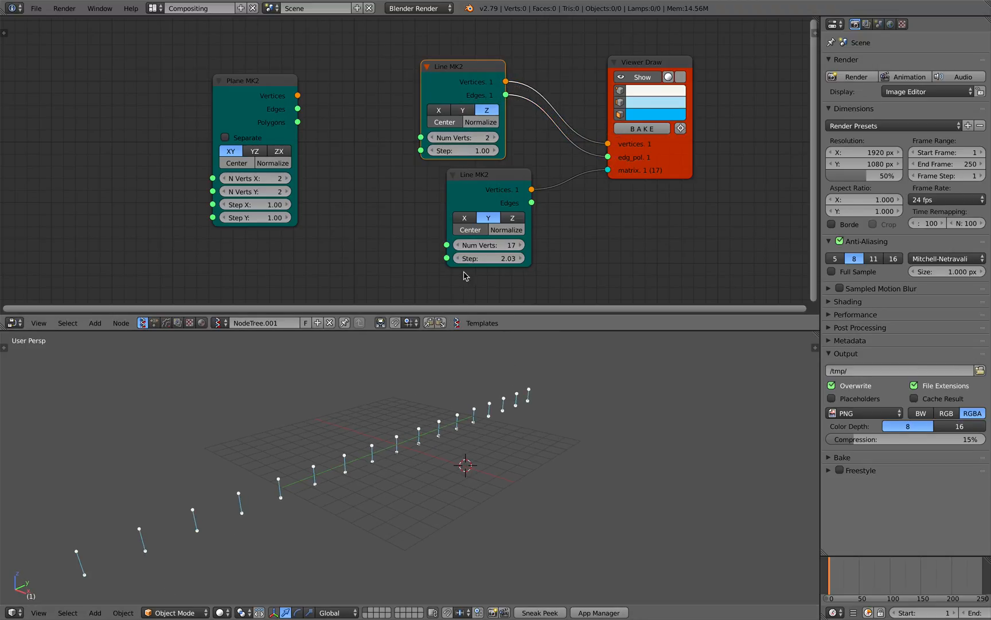
Step: Set the lower Line MK2 node's Step to 0.47
{"action": "scroll", "coordinate": [459, 466], "scroll_direction": "up", "scroll_amount": 2}
{"action": "middle_click_drag", "start_coordinate": [454, 445], "coordinate": [459, 424]}
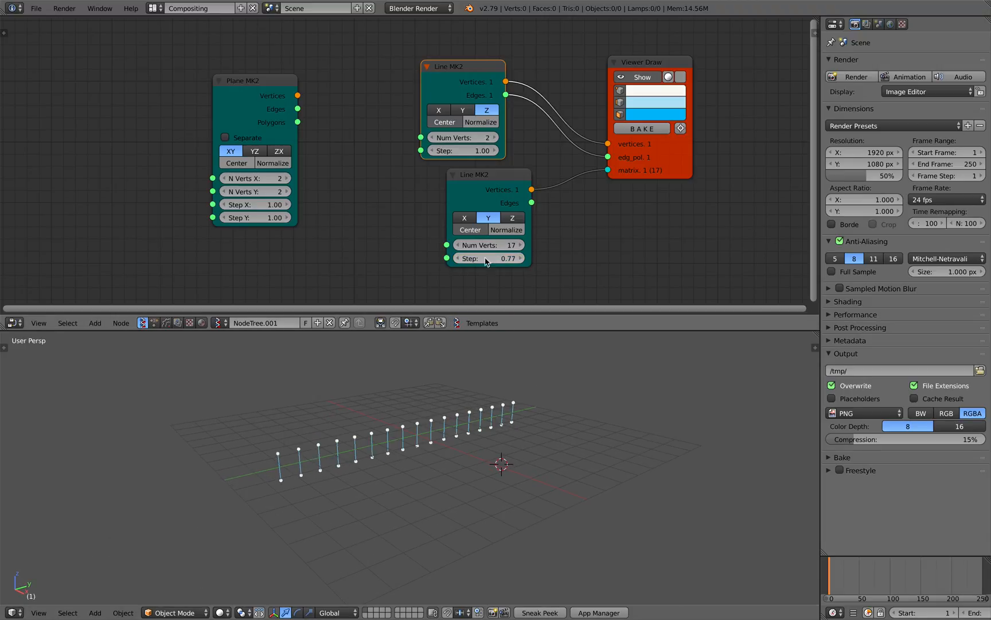
{"action": "left_click_drag", "start_coordinate": [488, 258], "coordinate": [479, 259]}
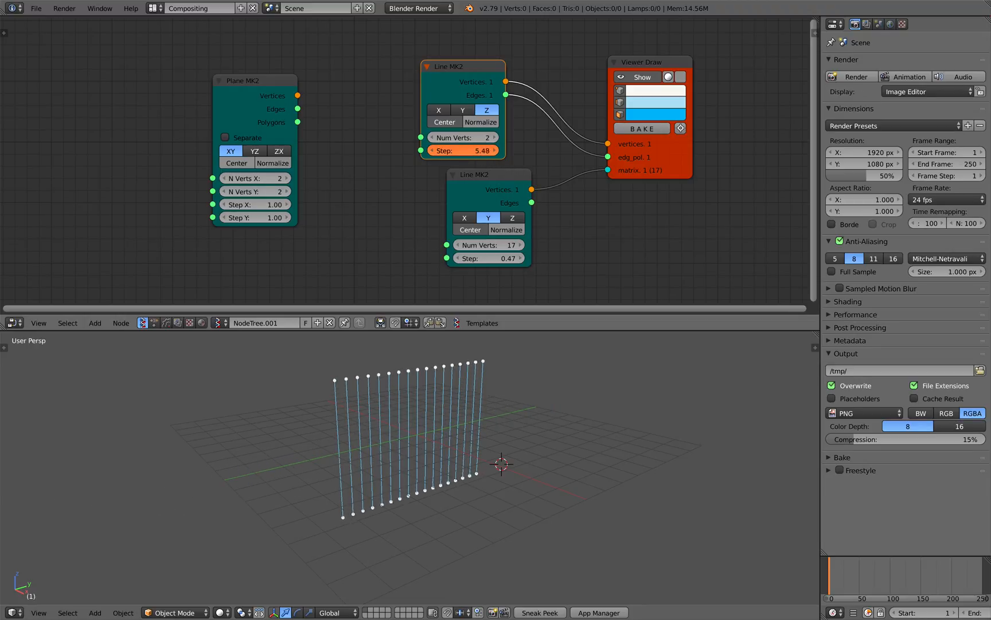
Step: Set the upper Line MK2 node's Step to 2.48 and its Num Verts to 3
{"action": "left_click", "coordinate": [494, 138]}
{"action": "left_click", "coordinate": [493, 139]}
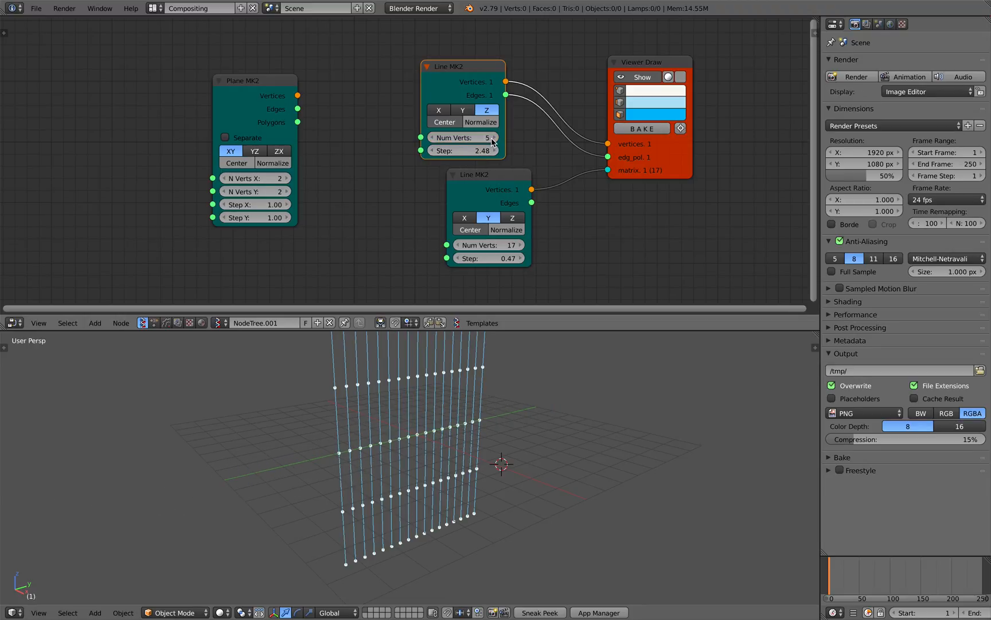
{"action": "left_click_drag", "start_coordinate": [440, 141], "coordinate": [430, 141]}
Step: Stack the two Line MK2 nodes farther from Viewer Draw and try a Num Verts of 5 on the upper one
{"action": "left_click_drag", "start_coordinate": [441, 97], "coordinate": [414, 103]}
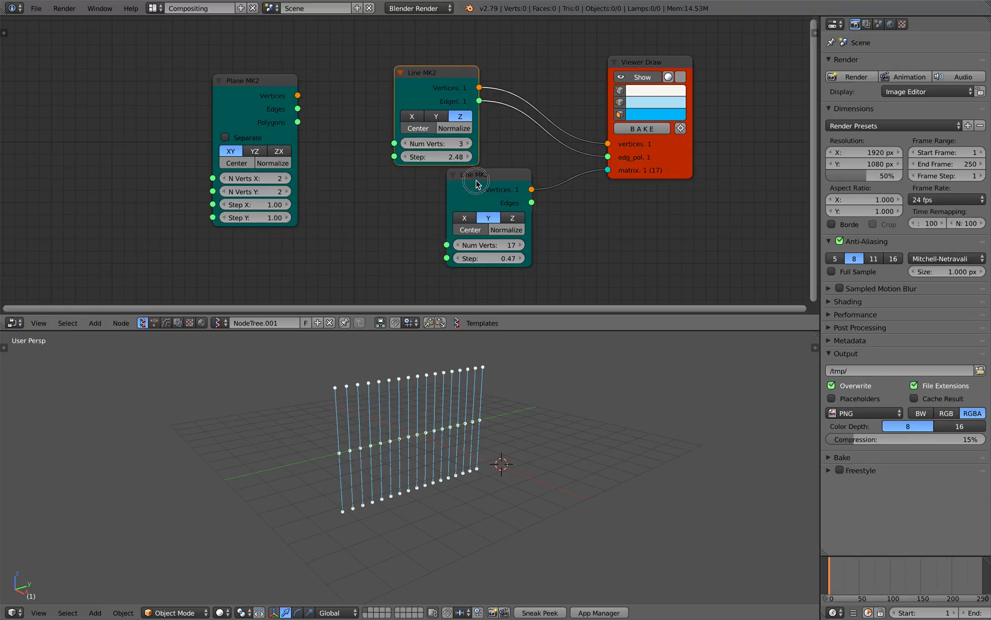
{"action": "left_click_drag", "start_coordinate": [476, 183], "coordinate": [423, 196]}
{"action": "left_click", "coordinate": [473, 146]}
{"action": "left_click", "coordinate": [473, 146]}
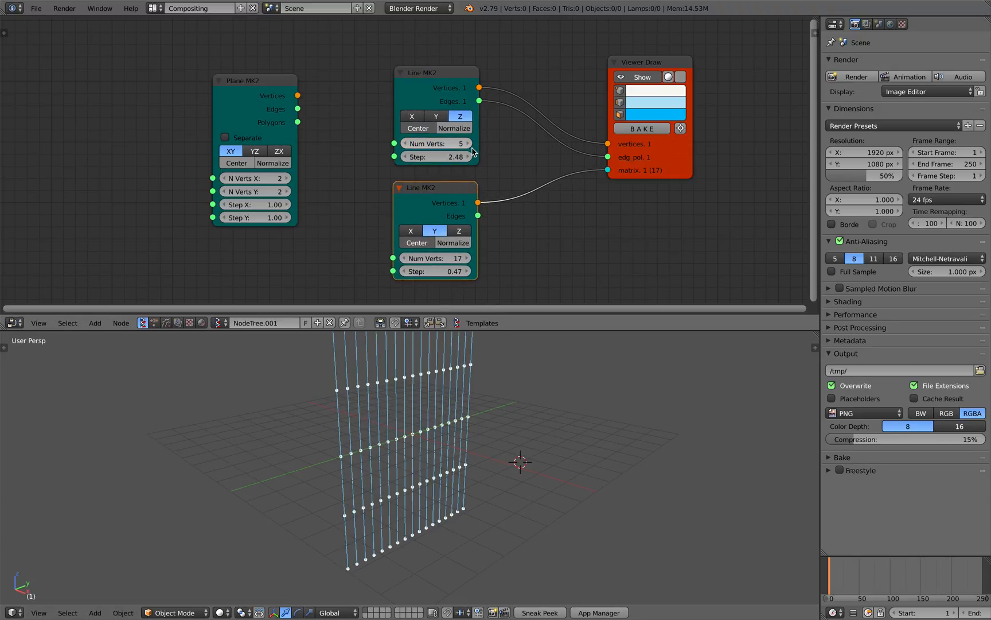
{"action": "scroll", "coordinate": [471, 359], "scroll_direction": "down", "scroll_amount": 1}
{"action": "middle_click_drag", "start_coordinate": [483, 186], "coordinate": [412, 210]}
Step: Try different axes on both Line MK2 nodes, settling on Z for the lower one and X for the upper one
{"action": "left_click", "coordinate": [375, 226]}
{"action": "left_click", "coordinate": [398, 228]}
{"action": "left_click", "coordinate": [423, 227]}
{"action": "left_click", "coordinate": [399, 227]}
{"action": "left_click", "coordinate": [376, 226]}
{"action": "left_click", "coordinate": [398, 227]}
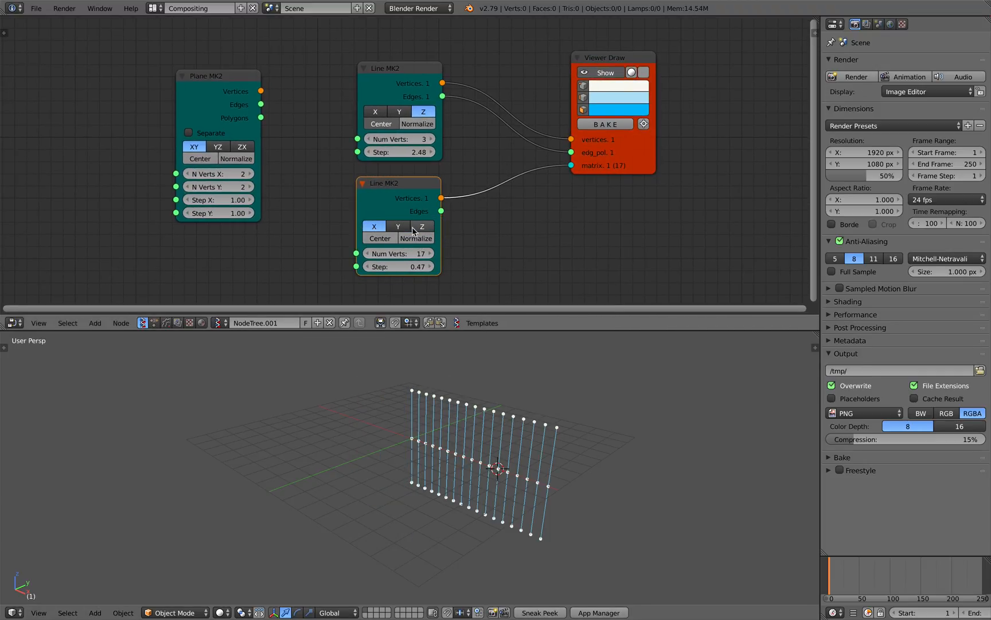
{"action": "left_click", "coordinate": [423, 227]}
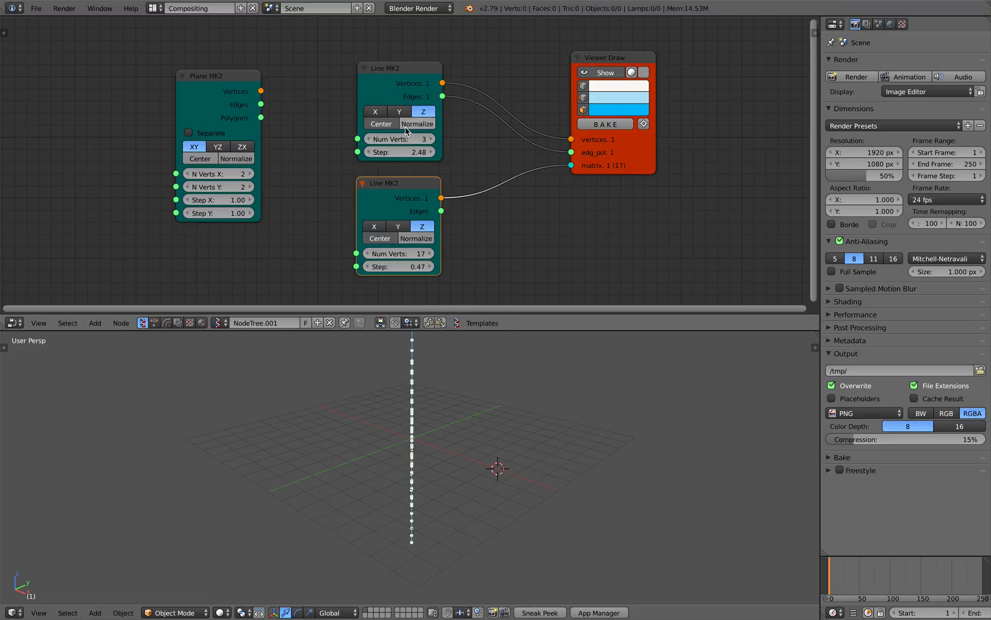
{"action": "left_click", "coordinate": [399, 111]}
{"action": "left_click", "coordinate": [375, 111]}
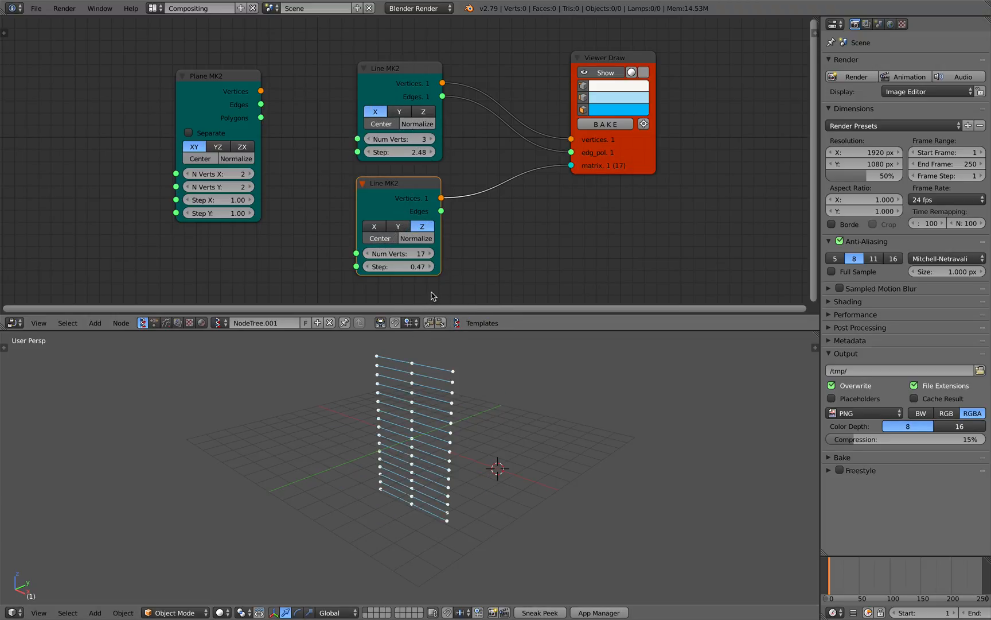
Step: Set the upper Line MK2 node's Num Verts to 7 and its Step to 1.41
{"action": "middle_click_drag", "start_coordinate": [436, 516], "coordinate": [454, 560]}
{"action": "left_click", "coordinate": [432, 140]}
{"action": "left_click", "coordinate": [433, 140]}
{"action": "left_click", "coordinate": [432, 140]}
{"action": "left_click", "coordinate": [433, 140]}
{"action": "left_click_drag", "start_coordinate": [409, 156], "coordinate": [388, 156]}
{"action": "middle_click_drag", "start_coordinate": [460, 470], "coordinate": [495, 440]}
{"action": "mouse_move", "coordinate": [405, 432]}
{"action": "middle_mouse_down"}
{"action": "mouse_move", "coordinate": [438, 447]}
{"action": "mouse_move", "coordinate": [391, 421]}
{"action": "middle_mouse_up"}
Step: Spread Viewer Draw and the two Line MK2 nodes apart to make room between them
{"action": "left_click_drag", "start_coordinate": [613, 161], "coordinate": [653, 159]}
{"action": "left_click_drag", "start_coordinate": [437, 185], "coordinate": [423, 187]}
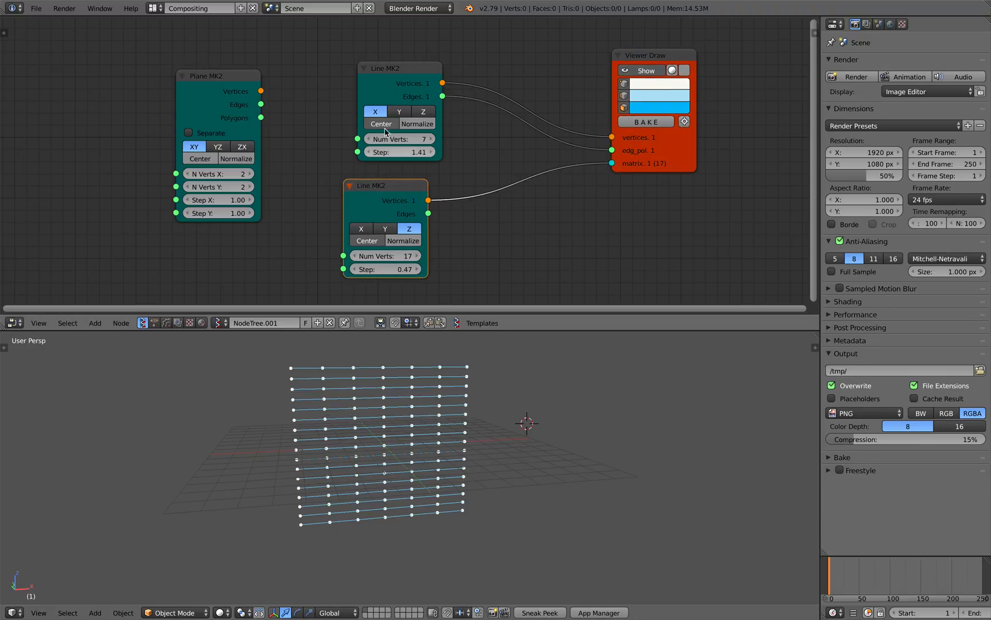
{"action": "left_click_drag", "start_coordinate": [397, 82], "coordinate": [374, 86]}
{"action": "left_click", "coordinate": [395, 186]}
Step: Search for "appl" and add a Matrix Apply node to the tree
{"action": "key", "text": "alt+space"}
{"action": "type", "text": "pla"}
{"action": "key", "text": "BackSpace"}
{"action": "key", "text": "BackSpace"}
{"action": "key", "text": "BackSpace"}
{"action": "type", "text": "appl"}
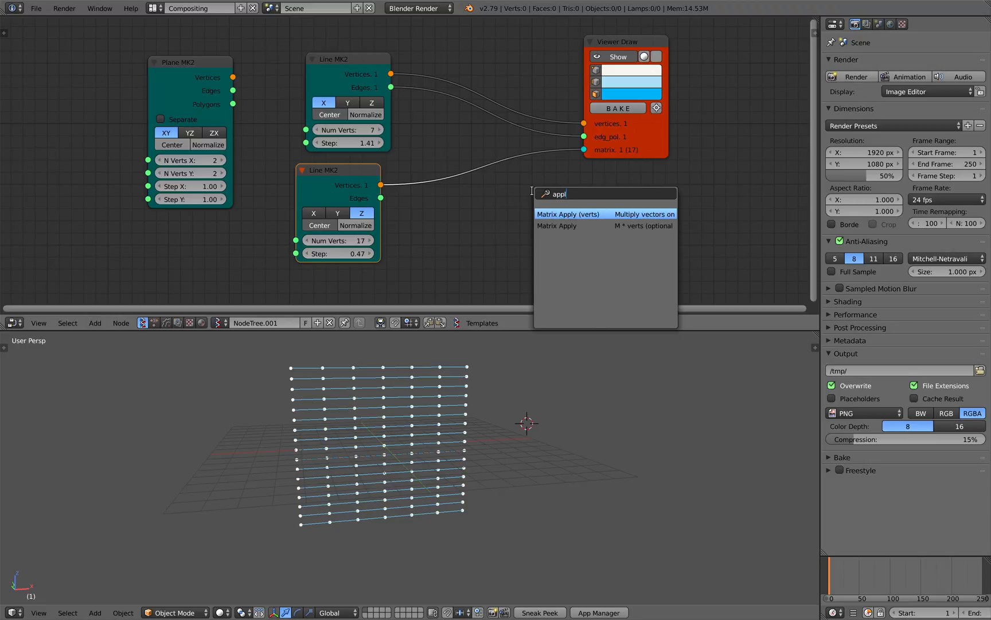
{"action": "left_click", "coordinate": [543, 222]}
Step: Wire the upper line's vertices and edges and the lower line's vertices as matrices through Matrix Apply into Viewer Draw
{"action": "scroll", "coordinate": [552, 179], "scroll_direction": "down", "scroll_amount": 1}
{"action": "left_click_drag", "start_coordinate": [399, 94], "coordinate": [439, 123]}
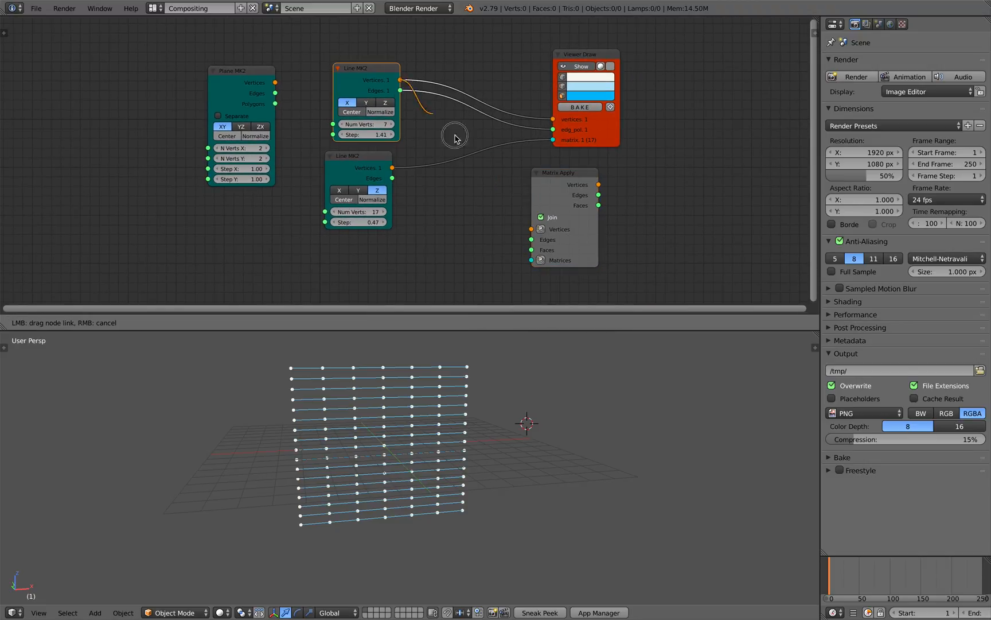
{"action": "left_click_drag", "start_coordinate": [525, 225], "coordinate": [400, 91]}
{"action": "left_click_drag", "start_coordinate": [554, 140], "coordinate": [532, 260]}
{"action": "mouse_move", "coordinate": [587, 172]}
{"action": "left_mouse_down"}
{"action": "mouse_move", "coordinate": [545, 144]}
{"action": "mouse_move", "coordinate": [600, 118]}
{"action": "left_mouse_up"}
{"action": "mouse_move", "coordinate": [522, 144]}
{"action": "left_mouse_down"}
{"action": "mouse_move", "coordinate": [497, 106]}
{"action": "mouse_move", "coordinate": [598, 115]}
{"action": "mouse_move", "coordinate": [531, 128]}
{"action": "left_mouse_up"}
{"action": "mouse_move", "coordinate": [497, 370]}
{"action": "middle_mouse_down"}
{"action": "mouse_move", "coordinate": [341, 363]}
{"action": "mouse_move", "coordinate": [420, 371]}
{"action": "mouse_move", "coordinate": [431, 431]}
{"action": "middle_mouse_up"}
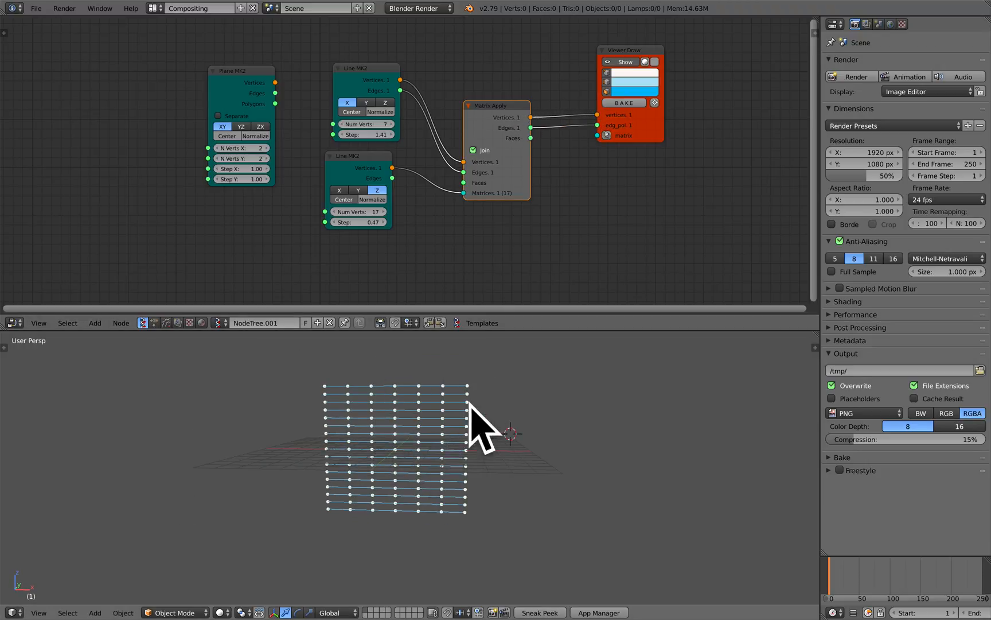
Step: Bake the Viewer Draw grid to a mesh, move and rotate the mesh beside the preview, and delete it
{"action": "middle_click_drag", "start_coordinate": [565, 199], "coordinate": [523, 202]}
{"action": "left_click", "coordinate": [591, 106]}
{"action": "mouse_move", "coordinate": [457, 396]}
{"action": "right_mouse_down"}
{"action": "mouse_move", "coordinate": [492, 388]}
{"action": "mouse_move", "coordinate": [631, 398]}
{"action": "right_mouse_up"}
{"action": "key", "text": "r"}
{"action": "left_click", "coordinate": [611, 414]}
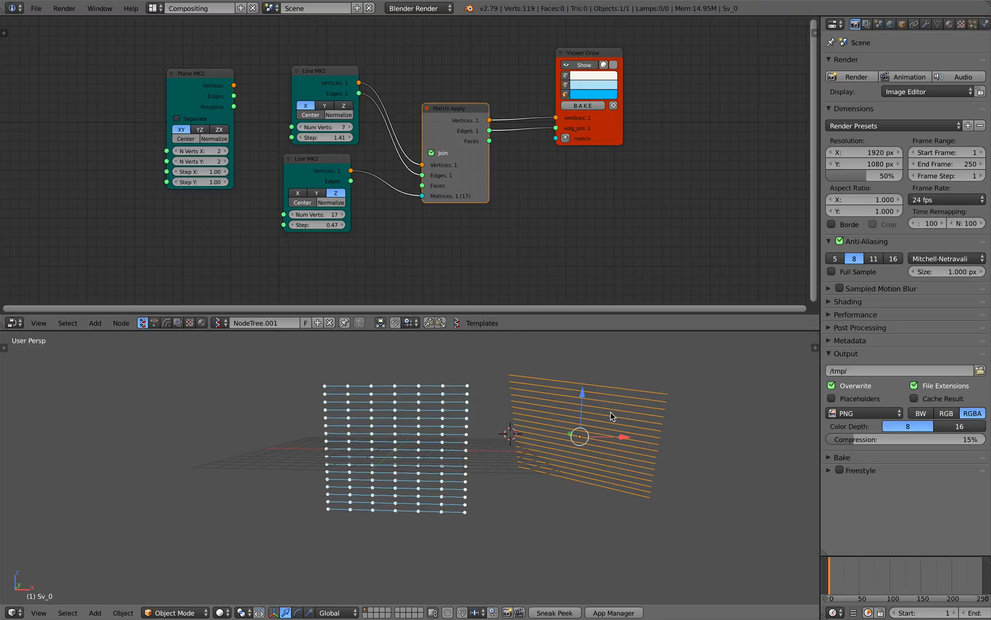
{"action": "key", "text": "x"}
{"action": "left_click", "coordinate": [612, 416]}
Step: Search for "off" and add an Offset line node between Matrix Apply and Viewer Draw
{"action": "middle_click_drag", "start_coordinate": [550, 213], "coordinate": [489, 250]}
{"action": "scroll", "coordinate": [489, 250], "scroll_direction": "up", "scroll_amount": 2}
{"action": "left_click_drag", "start_coordinate": [574, 179], "coordinate": [633, 173]}
{"action": "key", "text": "shift+a"}
{"action": "left_click", "coordinate": [507, 117]}
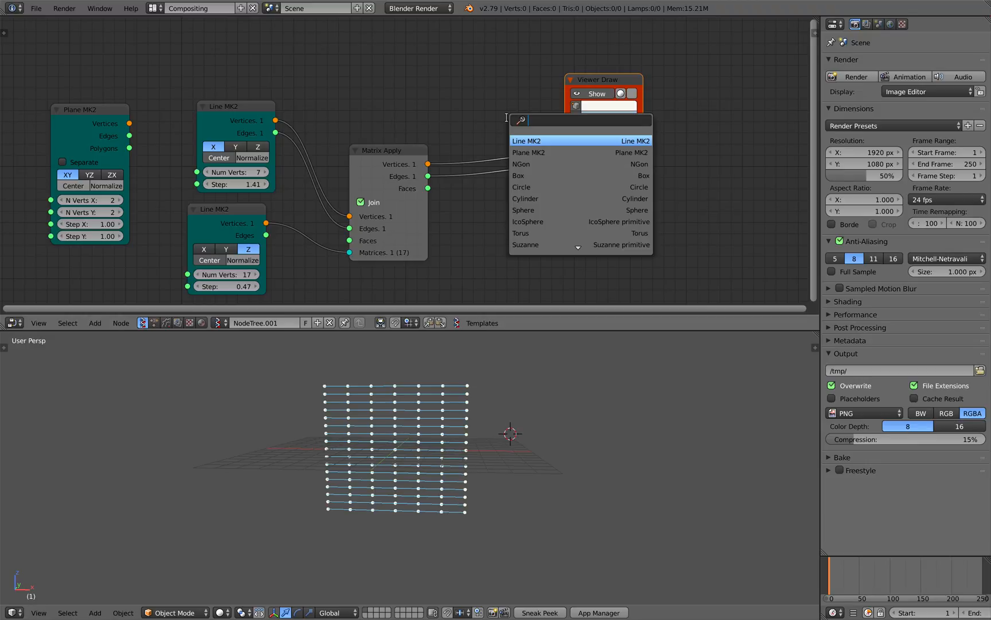
{"action": "type", "text": "off"}
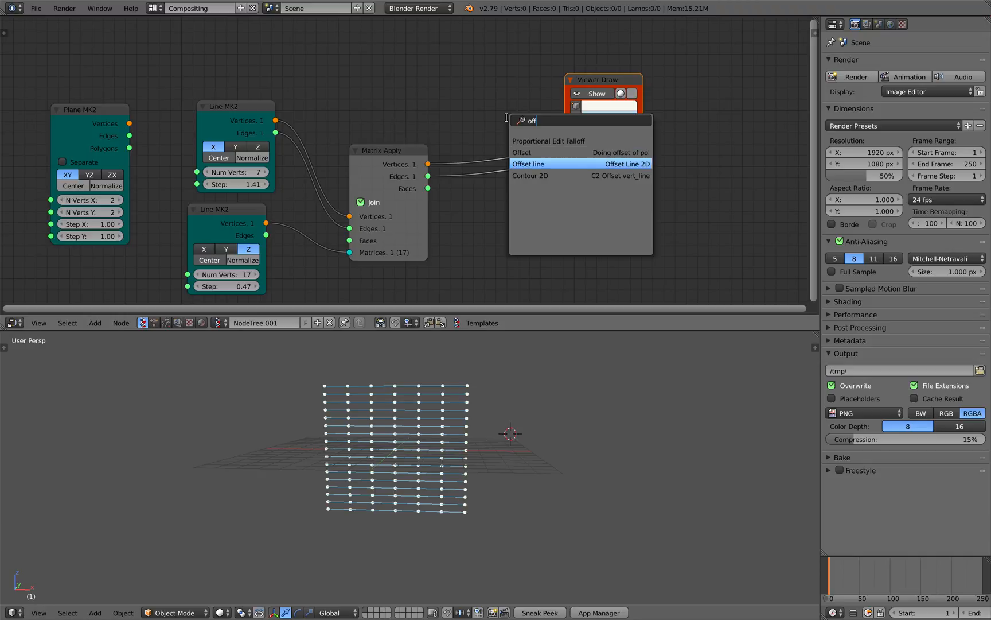
{"action": "key", "text": "Return"}
{"action": "left_click", "coordinate": [470, 103]}
Step: Wire Matrix Apply's edges into Offset line and its faces into Viewer Draw, adjusting the offset to about 0.33
{"action": "left_click_drag", "start_coordinate": [428, 176], "coordinate": [475, 178]}
{"action": "left_click_drag", "start_coordinate": [553, 142], "coordinate": [598, 168]}
{"action": "mouse_move", "coordinate": [523, 191]}
{"action": "left_mouse_down"}
{"action": "mouse_move", "coordinate": [560, 192]}
{"action": "mouse_move", "coordinate": [546, 191]}
{"action": "left_mouse_up"}
{"action": "scroll", "coordinate": [498, 416], "scroll_direction": "up", "scroll_amount": 2}
{"action": "middle_click_drag", "start_coordinate": [458, 408], "coordinate": [482, 408]}
{"action": "left_click_drag", "start_coordinate": [518, 192], "coordinate": [507, 192]}
{"action": "mouse_move", "coordinate": [456, 441]}
{"action": "middle_mouse_down"}
{"action": "mouse_move", "coordinate": [492, 475]}
{"action": "mouse_move", "coordinate": [460, 425]}
{"action": "middle_mouse_up"}
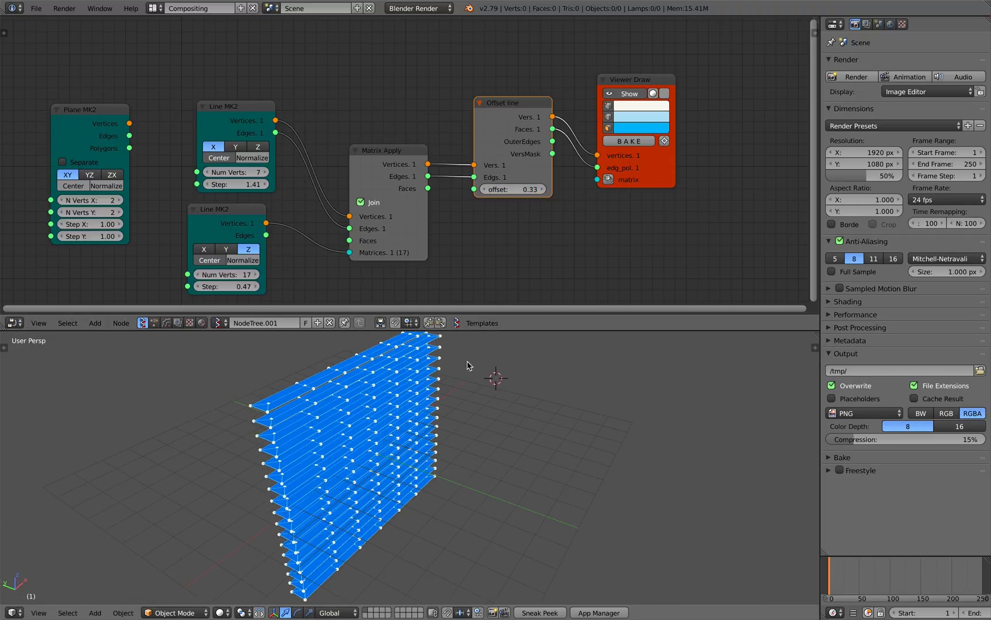
{"action": "mouse_move", "coordinate": [519, 191]}
{"action": "left_mouse_down"}
{"action": "mouse_move", "coordinate": [630, 191]}
{"action": "mouse_move", "coordinate": [514, 191]}
{"action": "left_mouse_up"}
Step: Save the file over the existing one
{"action": "middle_click_drag", "start_coordinate": [546, 209], "coordinate": [542, 208]}
{"action": "key", "text": "ctrl+s"}
{"action": "left_click", "coordinate": [542, 208]}
Step: Delete the Offset line and Matrix Apply nodes from the tree
{"action": "key", "text": "x"}
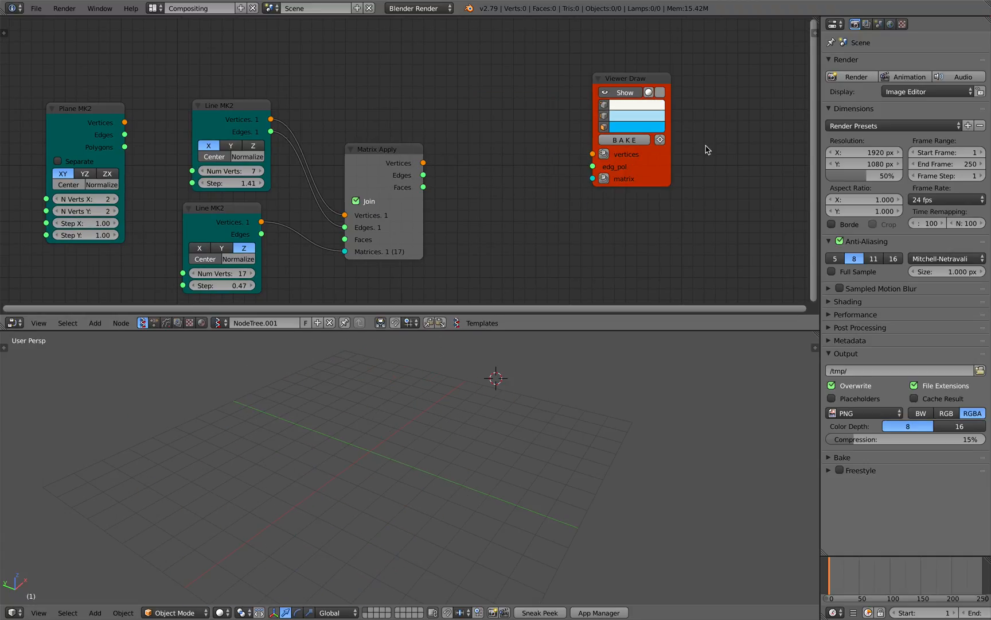
{"action": "left_click_drag", "start_coordinate": [633, 161], "coordinate": [541, 167]}
{"action": "key", "text": "x"}
{"action": "middle_click_drag", "start_coordinate": [399, 160], "coordinate": [468, 142]}
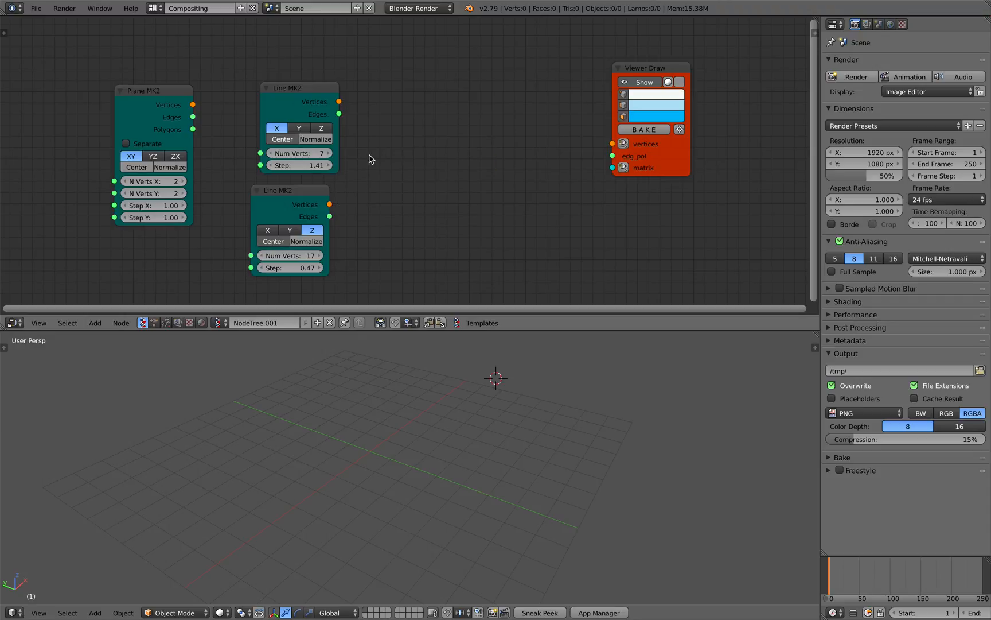
Step: Undo the node deletions to bring back Matrix Apply and Offset line
{"action": "key", "text": "ctrl+z"}
{"action": "key", "text": "ctrl+z"}
{"action": "key", "text": "ctrl+z"}
{"action": "key", "text": "ctrl+z"}
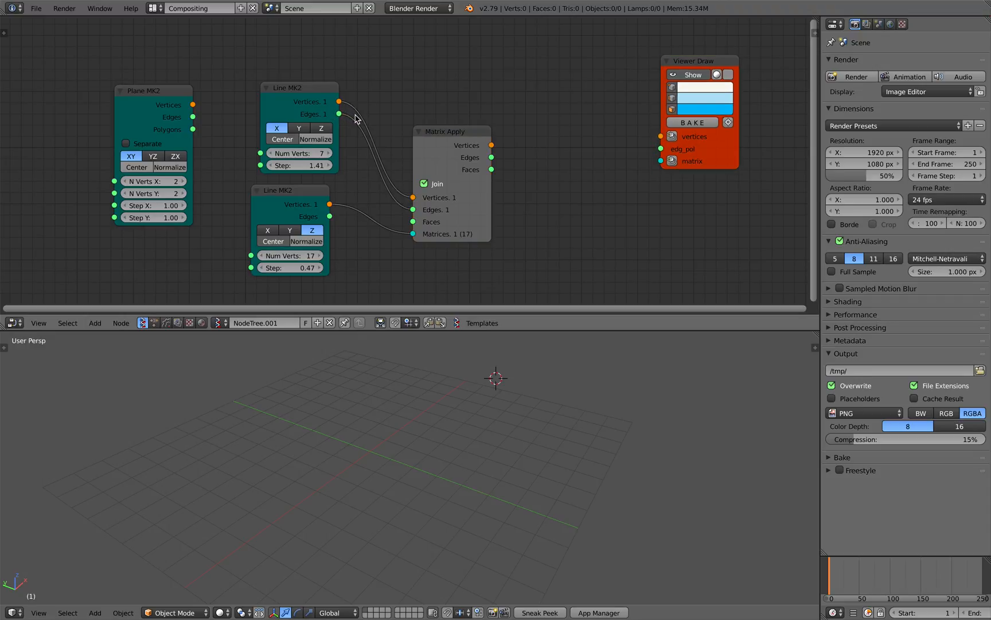
{"action": "key", "text": "ctrl+z"}
{"action": "key", "text": "ctrl+z"}
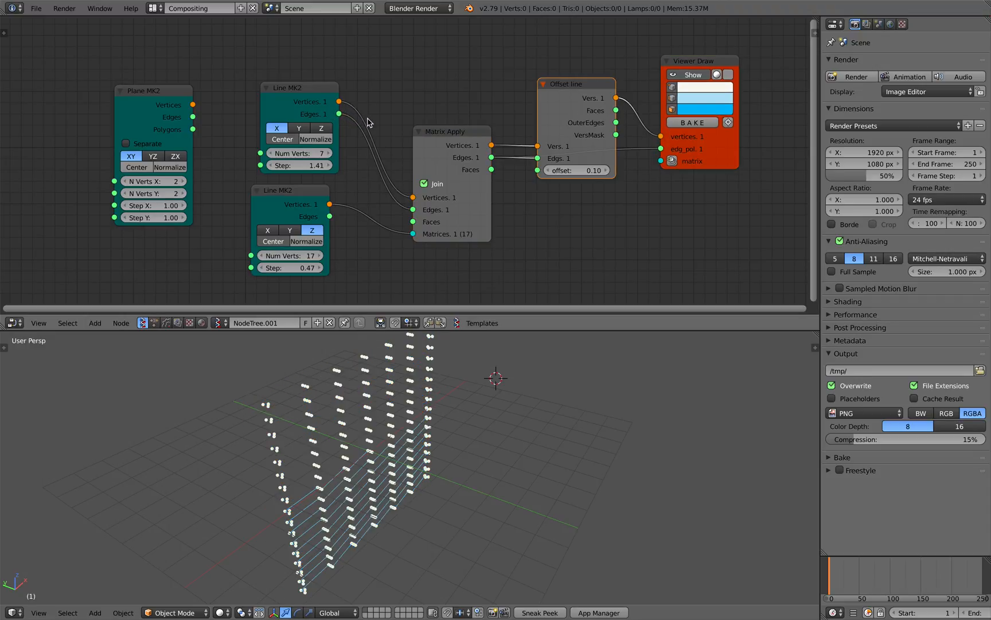
Step: Link Offset line's faces into Viewer Draw's edg_pol input and set the offset to 0.26
{"action": "left_click_drag", "start_coordinate": [574, 173], "coordinate": [597, 173]}
{"action": "left_click_drag", "start_coordinate": [454, 138], "coordinate": [437, 121]}
{"action": "left_click_drag", "start_coordinate": [615, 110], "coordinate": [661, 149]}
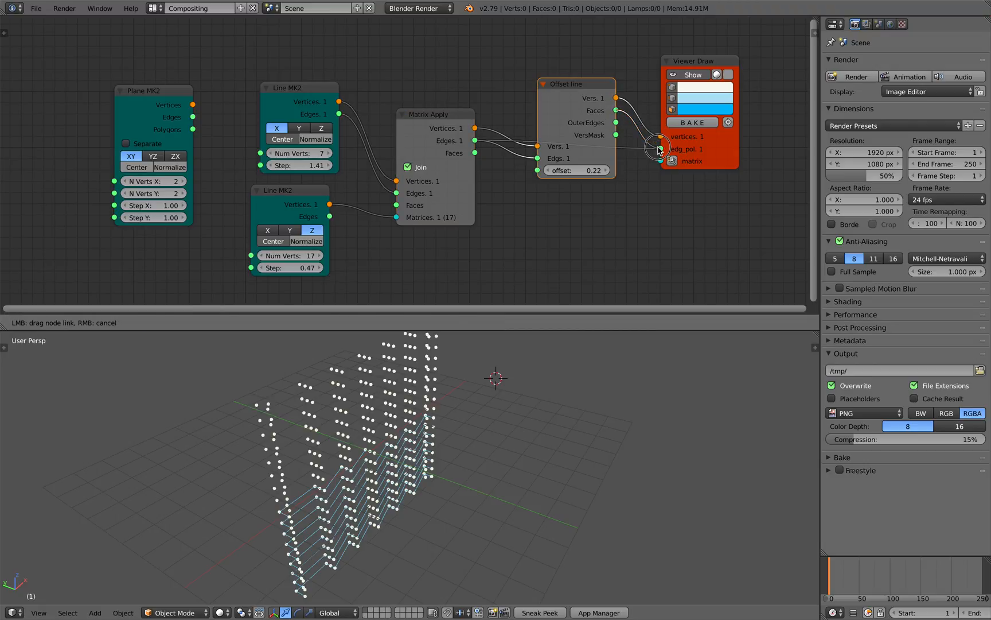
{"action": "left_click_drag", "start_coordinate": [591, 170], "coordinate": [603, 171]}
{"action": "middle_click_drag", "start_coordinate": [487, 445], "coordinate": [433, 439]}
Step: Hide the Viewer Draw preview and move the line array nodes together to free up space in the tree
{"action": "scroll", "coordinate": [409, 420], "scroll_direction": "down", "scroll_amount": 2}
{"action": "middle_click_drag", "start_coordinate": [511, 206], "coordinate": [425, 212]}
{"action": "scroll", "coordinate": [460, 218], "scroll_direction": "down", "scroll_amount": 3}
{"action": "scroll", "coordinate": [460, 221], "scroll_direction": "down", "scroll_amount": 1}
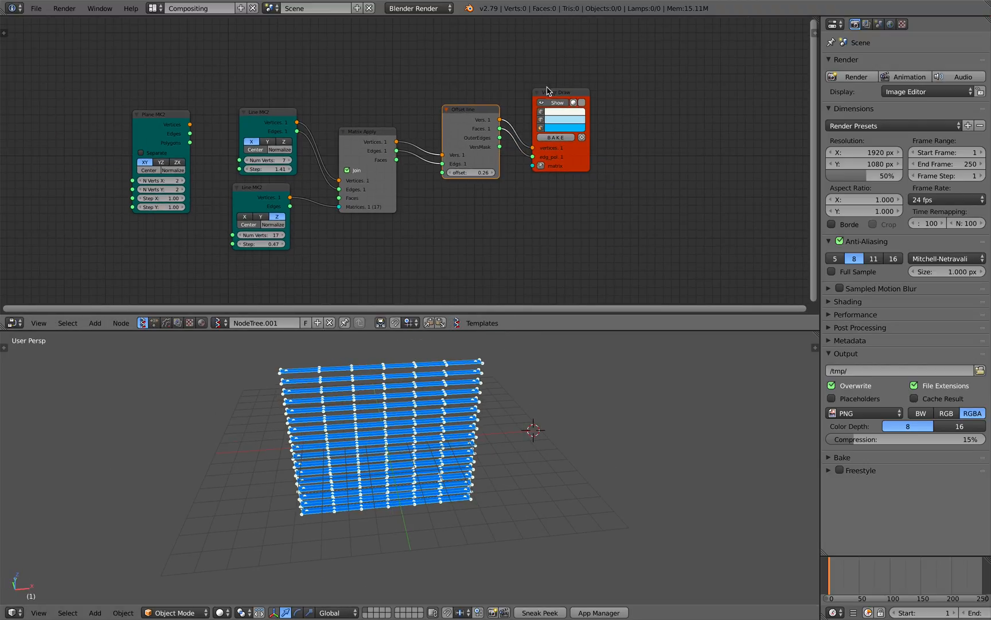
{"action": "scroll", "coordinate": [454, 111], "scroll_direction": "down", "scroll_amount": 1}
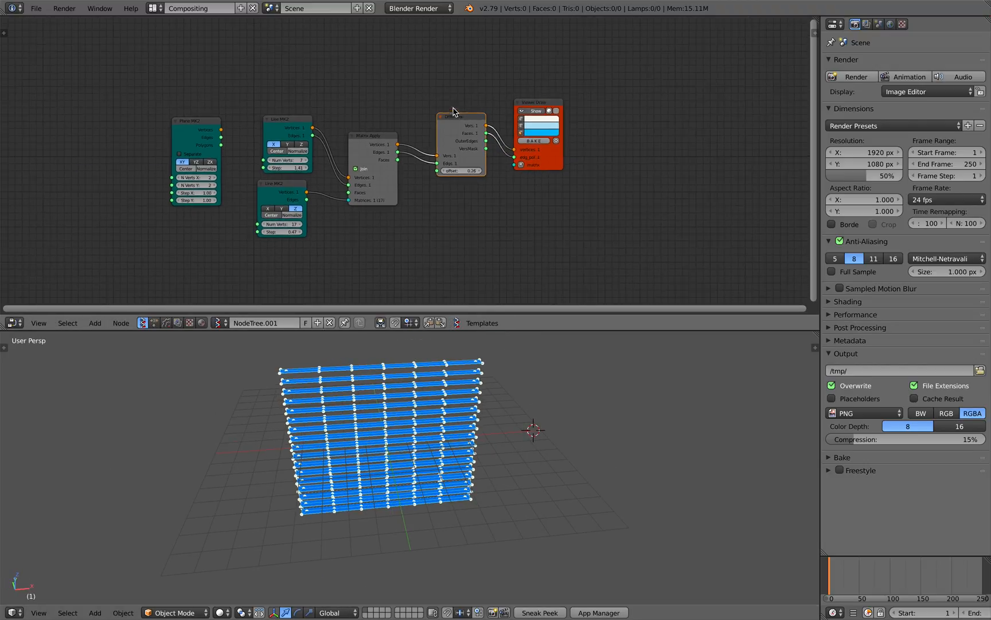
{"action": "left_click", "coordinate": [537, 111]}
{"action": "scroll", "coordinate": [402, 111], "scroll_direction": "down", "scroll_amount": 1}
{"action": "key", "text": "b"}
{"action": "left_click_drag", "start_coordinate": [293, 100], "coordinate": [520, 215]}
{"action": "key", "text": "g"}
{"action": "left_click", "coordinate": [540, 119]}
Step: Move the unconnected Plane MK2 node below the line array nodes
{"action": "middle_click_drag", "start_coordinate": [393, 129], "coordinate": [455, 221]}
{"action": "scroll", "coordinate": [443, 201], "scroll_direction": "up", "scroll_amount": 4}
{"action": "scroll", "coordinate": [413, 115], "scroll_direction": "down", "scroll_amount": 2}
{"action": "middle_click_drag", "start_coordinate": [425, 151], "coordinate": [383, 115]}
{"action": "key", "text": "a"}
{"action": "scroll", "coordinate": [232, 191], "scroll_direction": "up", "scroll_amount": 1}
{"action": "left_click_drag", "start_coordinate": [229, 196], "coordinate": [196, 188]}
Step: Save the file over the existing one and enlarge the node editor area downward
{"action": "key", "text": "ctrl+s"}
{"action": "left_click", "coordinate": [196, 188]}
{"action": "middle_click_drag", "start_coordinate": [264, 189], "coordinate": [260, 183]}
{"action": "left_click_drag", "start_coordinate": [444, 330], "coordinate": [443, 366]}
{"action": "middle_click_drag", "start_coordinate": [434, 189], "coordinate": [432, 184]}
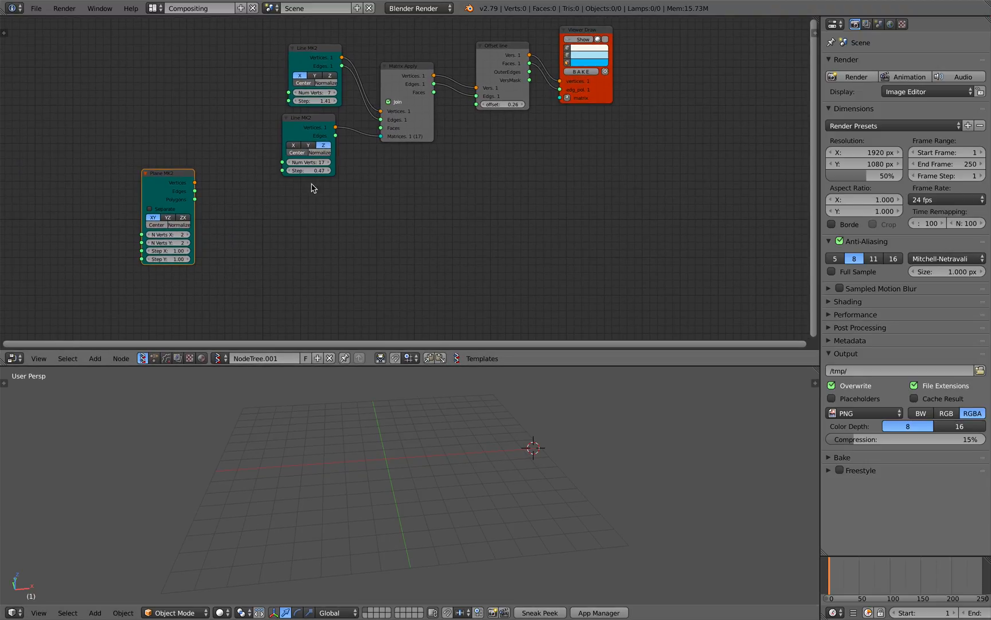
Step: Duplicate the line array node setup below the original and delete the extra Plane MK2 copy
{"action": "middle_click_drag", "start_coordinate": [311, 184], "coordinate": [332, 155]}
{"action": "scroll", "coordinate": [325, 105], "scroll_direction": "down", "scroll_amount": 1}
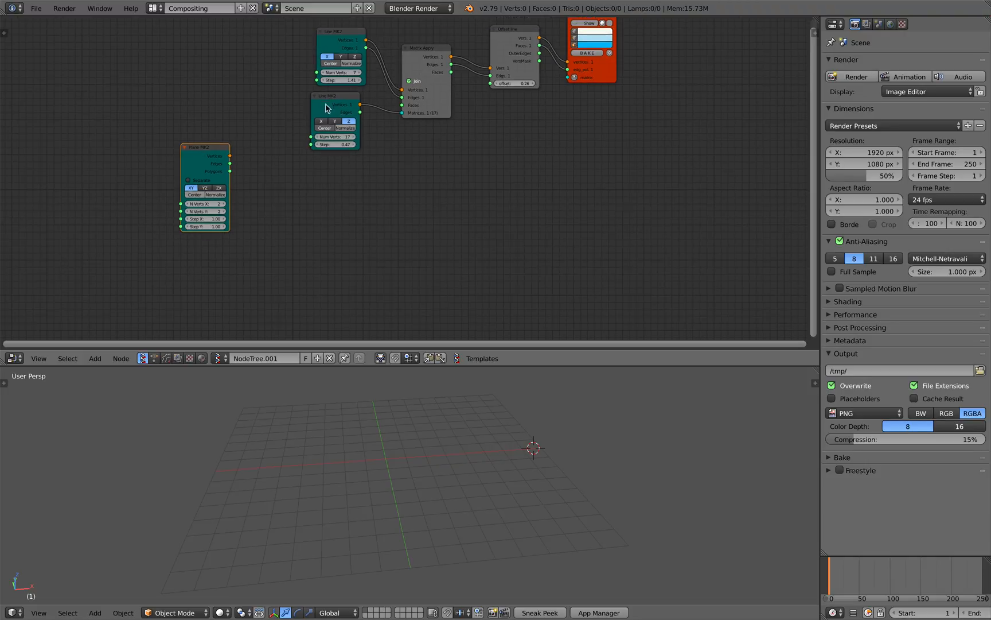
{"action": "scroll", "coordinate": [343, 66], "scroll_direction": "down", "scroll_amount": 1}
{"action": "key", "text": "b"}
{"action": "left_click_drag", "start_coordinate": [305, 26], "coordinate": [642, 181]}
{"action": "key", "text": "shift+d"}
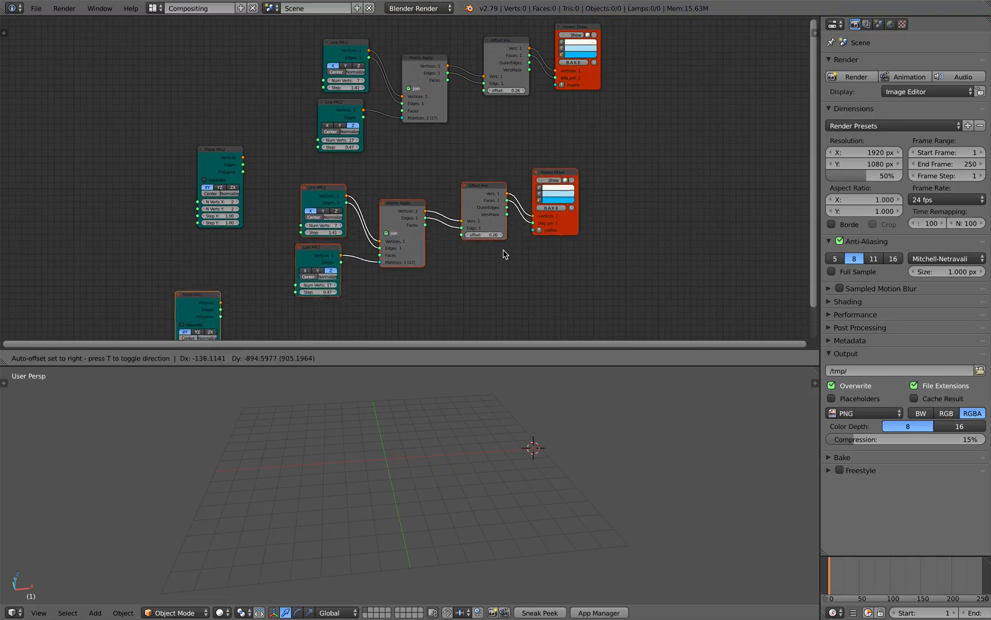
{"action": "middle_click_drag", "start_coordinate": [448, 269], "coordinate": [502, 173]}
{"action": "left_click", "coordinate": [266, 247]}
{"action": "key", "text": "x"}
{"action": "middle_click_drag", "start_coordinate": [273, 180], "coordinate": [275, 263]}
Step: Place Plane MK2 beside the duplicated nodes and delete the duplicated X-direction Line MK2 and Offset line
{"action": "scroll", "coordinate": [276, 263], "scroll_direction": "up", "scroll_amount": 3}
{"action": "left_click_drag", "start_coordinate": [364, 246], "coordinate": [352, 215]}
{"action": "middle_click_drag", "start_coordinate": [361, 215], "coordinate": [353, 154]}
{"action": "left_click_drag", "start_coordinate": [240, 88], "coordinate": [326, 130]}
{"action": "left_click", "coordinate": [340, 154]}
{"action": "key", "text": "x"}
{"action": "left_click_drag", "start_coordinate": [564, 176], "coordinate": [567, 178]}
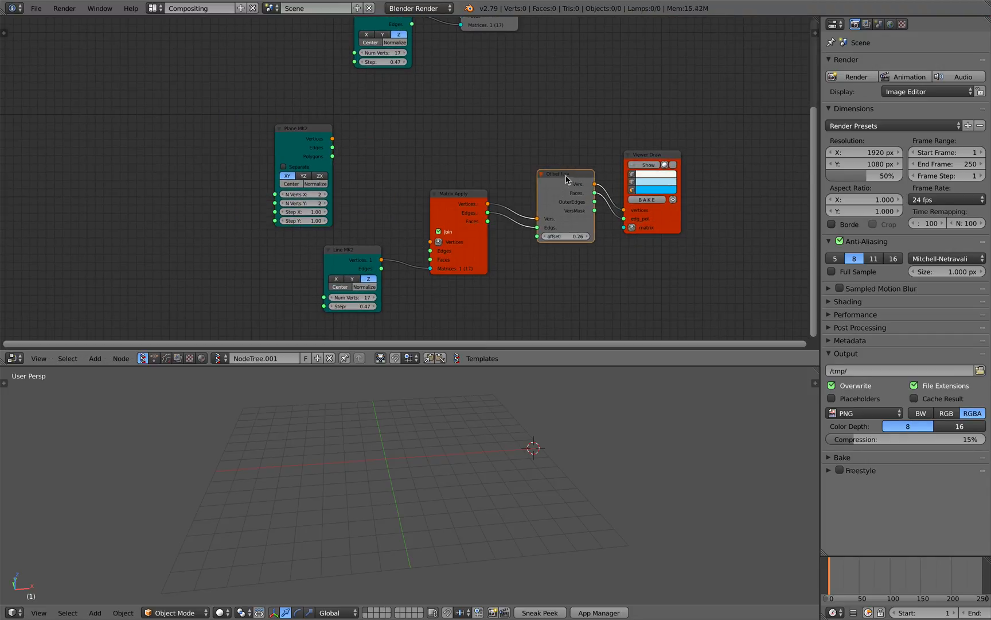
{"action": "key", "text": "x"}
Step: Widen Plane MK2 and wire its vertices and polygons through Matrix Apply's vertices and faces into Viewer Draw
{"action": "left_click_drag", "start_coordinate": [331, 190], "coordinate": [389, 190]}
{"action": "left_click_drag", "start_coordinate": [356, 156], "coordinate": [363, 153]}
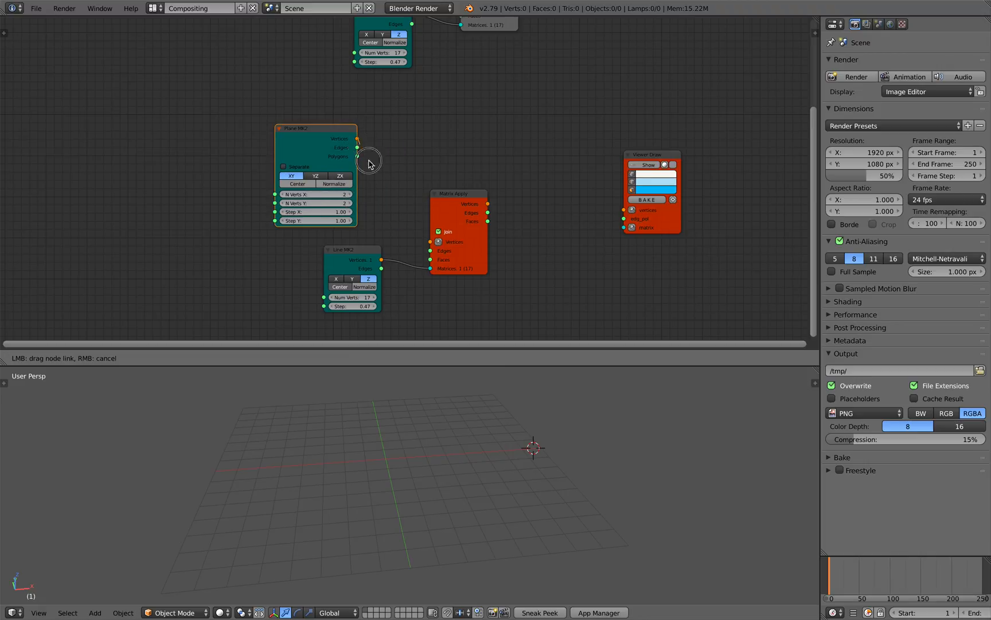
{"action": "left_click_drag", "start_coordinate": [433, 247], "coordinate": [431, 242]}
{"action": "left_click_drag", "start_coordinate": [357, 156], "coordinate": [431, 260]}
{"action": "left_click_drag", "start_coordinate": [488, 204], "coordinate": [625, 210]}
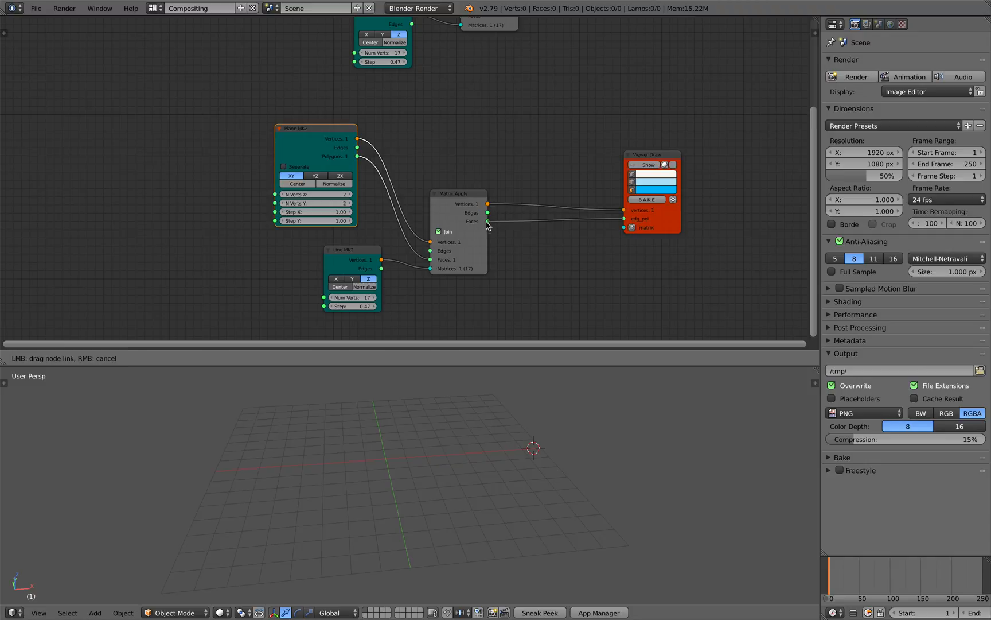
{"action": "left_click_drag", "start_coordinate": [487, 225], "coordinate": [488, 221]}
Step: Show the duplicated Viewer Draw's preview and move the node closer to Matrix Apply
{"action": "left_click", "coordinate": [644, 171]}
{"action": "left_click", "coordinate": [645, 165]}
{"action": "left_click_drag", "start_coordinate": [642, 155], "coordinate": [559, 175]}
{"action": "scroll", "coordinate": [509, 407], "scroll_direction": "up", "scroll_amount": 4}
{"action": "mouse_move", "coordinate": [509, 407]}
{"action": "middle_mouse_down"}
{"action": "mouse_move", "coordinate": [476, 405]}
{"action": "mouse_move", "coordinate": [492, 413]}
{"action": "middle_mouse_up"}
Step: Save the file over the existing one while checking the stacked planes in the 3D view
{"action": "key", "text": "ctrl+s"}
{"action": "left_click", "coordinate": [475, 404]}
{"action": "key", "text": "ctrl+s"}
{"action": "left_click", "coordinate": [491, 414]}
{"action": "scroll", "coordinate": [343, 224], "scroll_direction": "down", "scroll_amount": 1}
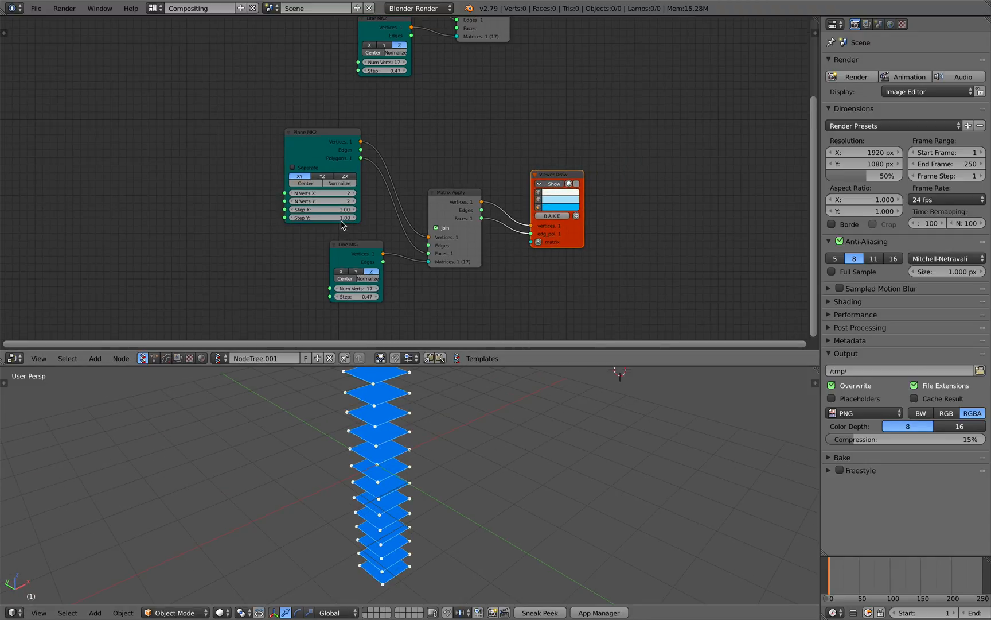
{"action": "middle_click_drag", "start_coordinate": [344, 225], "coordinate": [357, 240]}
{"action": "scroll", "coordinate": [333, 211], "scroll_direction": "up", "scroll_amount": 2}
{"action": "key", "text": "ctrl+s"}
{"action": "left_click", "coordinate": [388, 447]}
Step: Try the YZ orientation on Plane MK2 and return it to XY
{"action": "middle_click_drag", "start_coordinate": [388, 447], "coordinate": [427, 454]}
{"action": "scroll", "coordinate": [358, 241], "scroll_direction": "up", "scroll_amount": 1}
{"action": "middle_click_drag", "start_coordinate": [353, 233], "coordinate": [336, 188]}
{"action": "scroll", "coordinate": [283, 159], "scroll_direction": "up", "scroll_amount": 1}
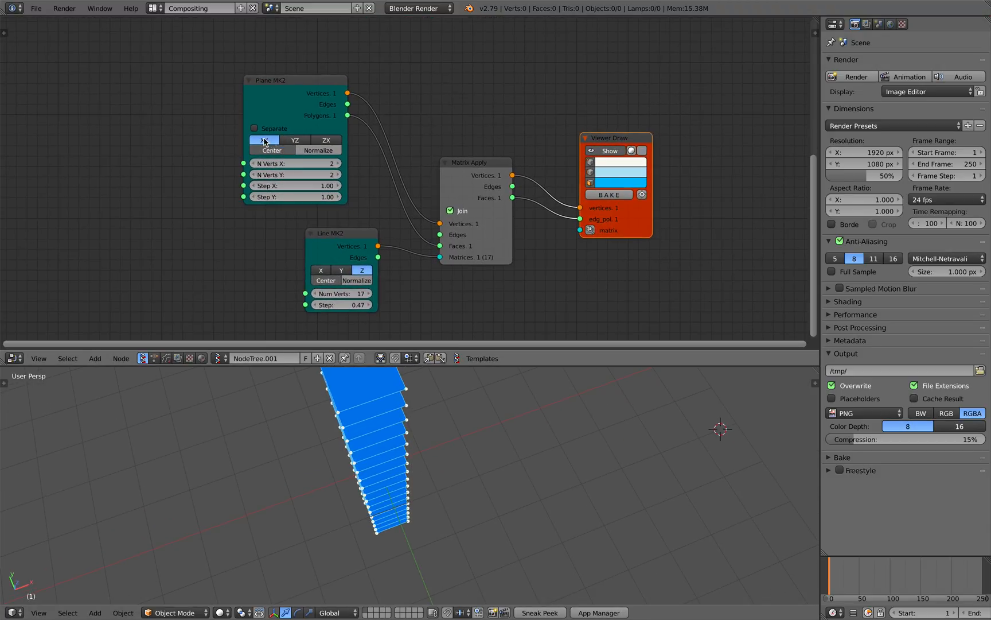
{"action": "mouse_move", "coordinate": [442, 428]}
{"action": "middle_mouse_down"}
{"action": "mouse_move", "coordinate": [456, 409]}
{"action": "mouse_move", "coordinate": [424, 421]}
{"action": "middle_mouse_up"}
{"action": "scroll", "coordinate": [439, 412], "scroll_direction": "down", "scroll_amount": 4}
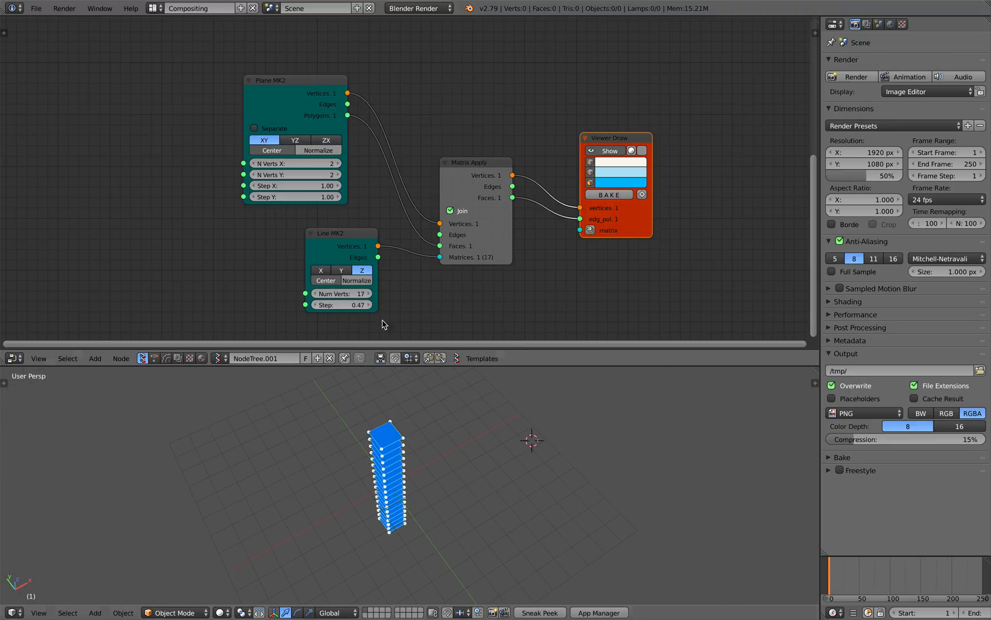
{"action": "scroll", "coordinate": [356, 247], "scroll_direction": "up", "scroll_amount": 1}
{"action": "left_click", "coordinate": [286, 137]}
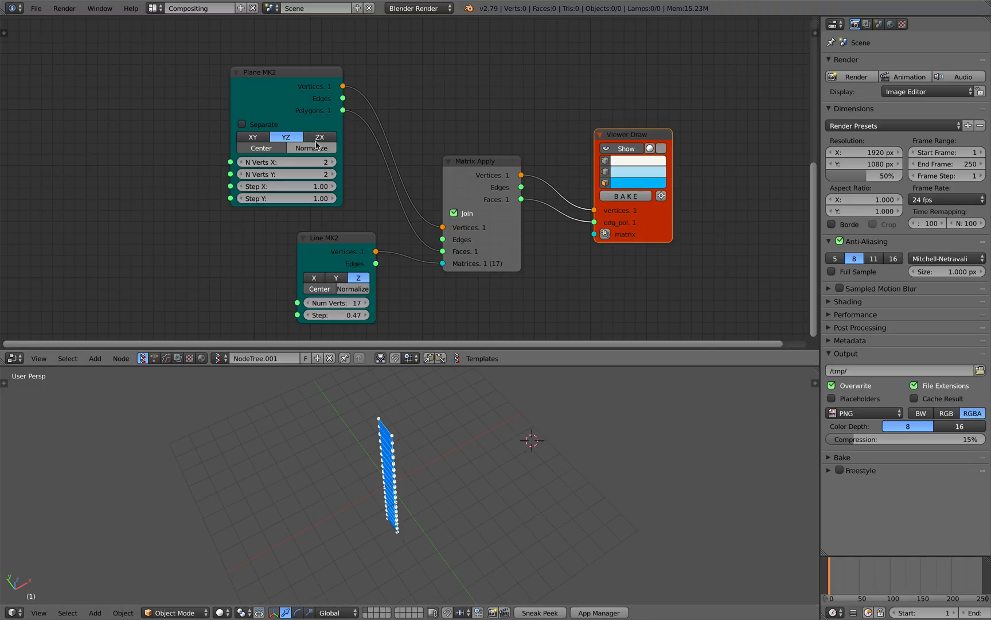
{"action": "left_click", "coordinate": [253, 137]}
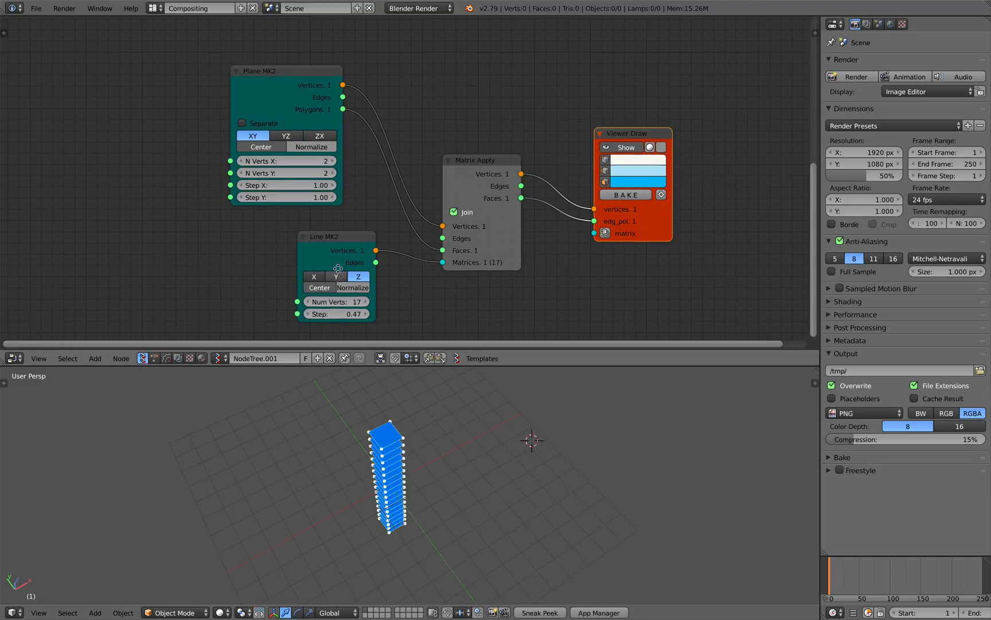
Step: Set Plane MK2's Step X to 1.04 and Step Y to 5.34
{"action": "middle_click_drag", "start_coordinate": [340, 282], "coordinate": [346, 242]}
{"action": "left_click_drag", "start_coordinate": [293, 146], "coordinate": [330, 145]}
{"action": "left_click_drag", "start_coordinate": [293, 158], "coordinate": [3, 155]}
Step: Try Line MK2 along Y and X, set its step to 1.35, and return its direction to Z
{"action": "scroll", "coordinate": [353, 238], "scroll_direction": "up", "scroll_amount": 1}
{"action": "left_click", "coordinate": [343, 237]}
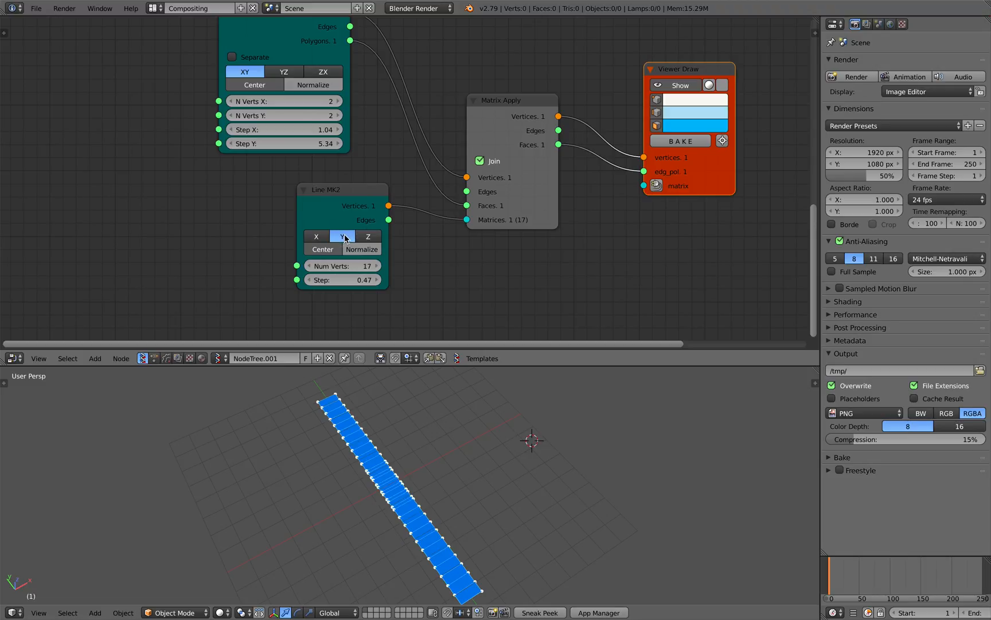
{"action": "left_click", "coordinate": [316, 236]}
{"action": "left_click_drag", "start_coordinate": [343, 280], "coordinate": [388, 280]}
{"action": "middle_click_drag", "start_coordinate": [485, 454], "coordinate": [482, 428]}
{"action": "left_click", "coordinate": [343, 237]}
{"action": "left_click", "coordinate": [367, 237]}
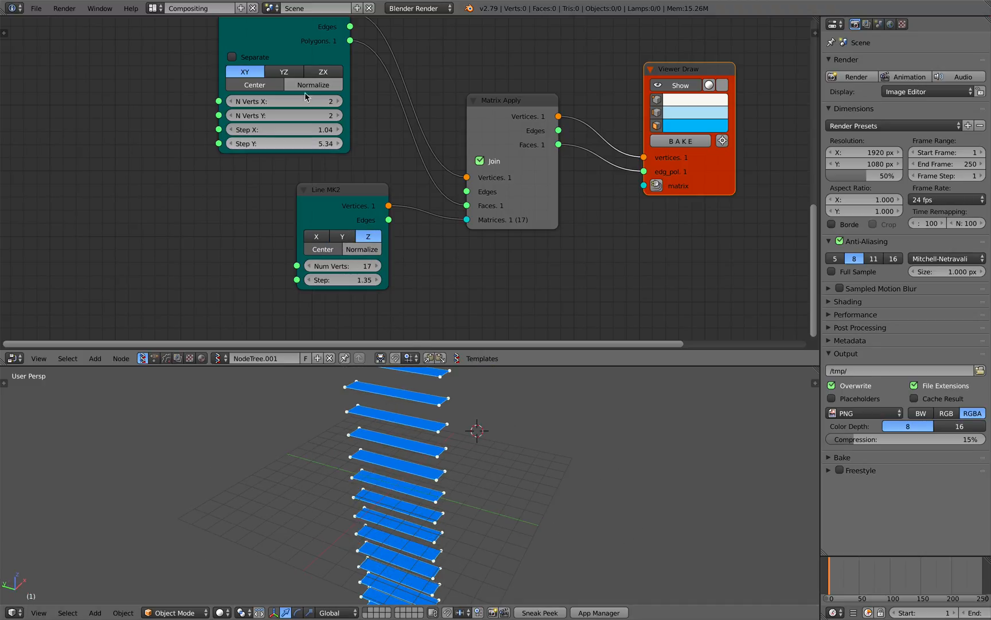
Step: Set both Step X and Step Y of Plane MK2 to 10
{"action": "mouse_move", "coordinate": [308, 131]}
{"action": "left_mouse_down"}
{"action": "mouse_move", "coordinate": [423, 131]}
{"action": "mouse_move", "coordinate": [310, 143]}
{"action": "left_mouse_up"}
{"action": "type", "text": "10"}
{"action": "key", "text": "Return"}
{"action": "scroll", "coordinate": [436, 511], "scroll_direction": "down", "scroll_amount": 4}
{"action": "middle_click_drag", "start_coordinate": [436, 516], "coordinate": [421, 478]}
{"action": "scroll", "coordinate": [439, 243], "scroll_direction": "down", "scroll_amount": 3}
Step: Duplicate the whole plane array node setup and place the copy beside the original
{"action": "middle_click_drag", "start_coordinate": [439, 243], "coordinate": [328, 230]}
{"action": "scroll", "coordinate": [323, 209], "scroll_direction": "down", "scroll_amount": 5}
{"action": "key", "text": "a"}
{"action": "key", "text": "a"}
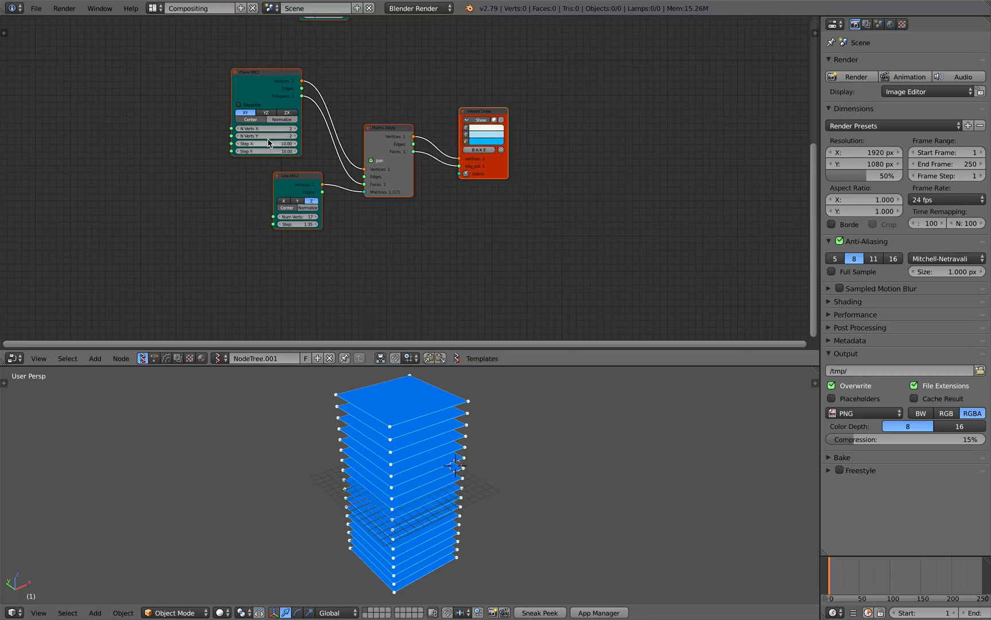
{"action": "left_click_drag", "start_coordinate": [195, 72], "coordinate": [515, 230]}
{"action": "middle_click_drag", "start_coordinate": [414, 224], "coordinate": [314, 241]}
{"action": "key", "text": "shift+d"}
{"action": "left_click", "coordinate": [647, 239]}
Step: Set the polygon color to pink in the original Viewer Draw and to green in the duplicated one
{"action": "mouse_move", "coordinate": [545, 208]}
{"action": "middle_mouse_down"}
{"action": "mouse_move", "coordinate": [264, 244]}
{"action": "mouse_move", "coordinate": [464, 249]}
{"action": "middle_mouse_up"}
{"action": "scroll", "coordinate": [264, 243], "scroll_direction": "up", "scroll_amount": 4}
{"action": "left_click", "coordinate": [260, 192]}
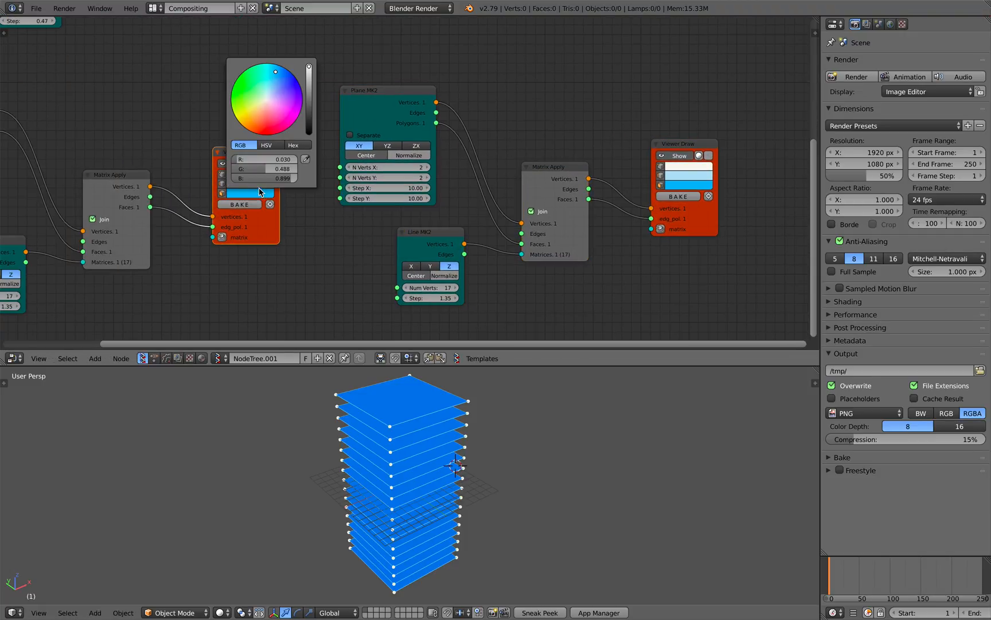
{"action": "middle_click_drag", "start_coordinate": [620, 134], "coordinate": [478, 132]}
{"action": "scroll", "coordinate": [478, 133], "scroll_direction": "up", "scroll_amount": 1}
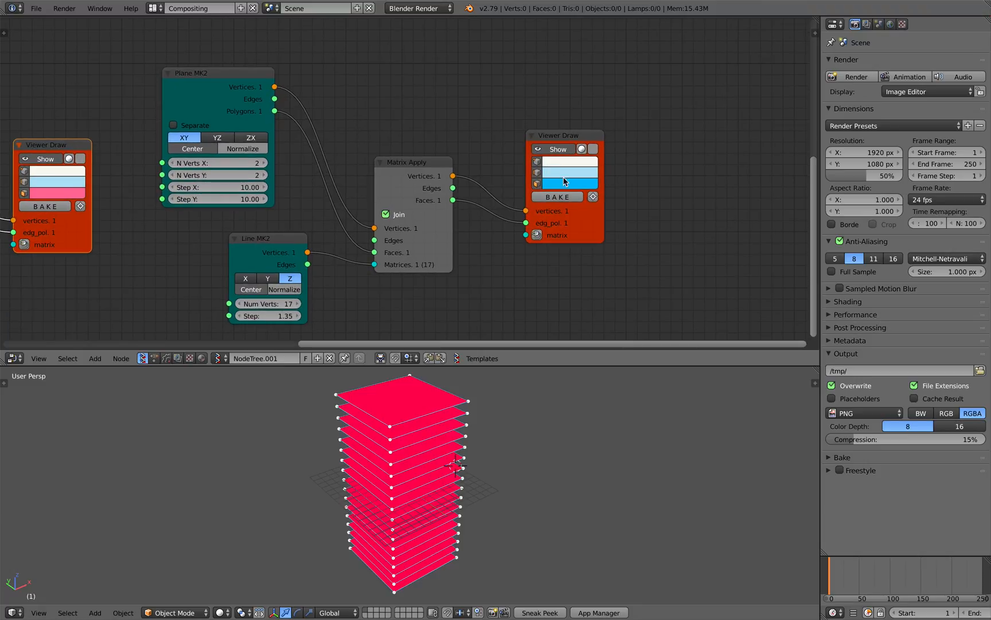
{"action": "left_click", "coordinate": [568, 183]}
{"action": "left_click_drag", "start_coordinate": [570, 79], "coordinate": [556, 69]}
{"action": "middle_click_drag", "start_coordinate": [441, 83], "coordinate": [507, 86]}
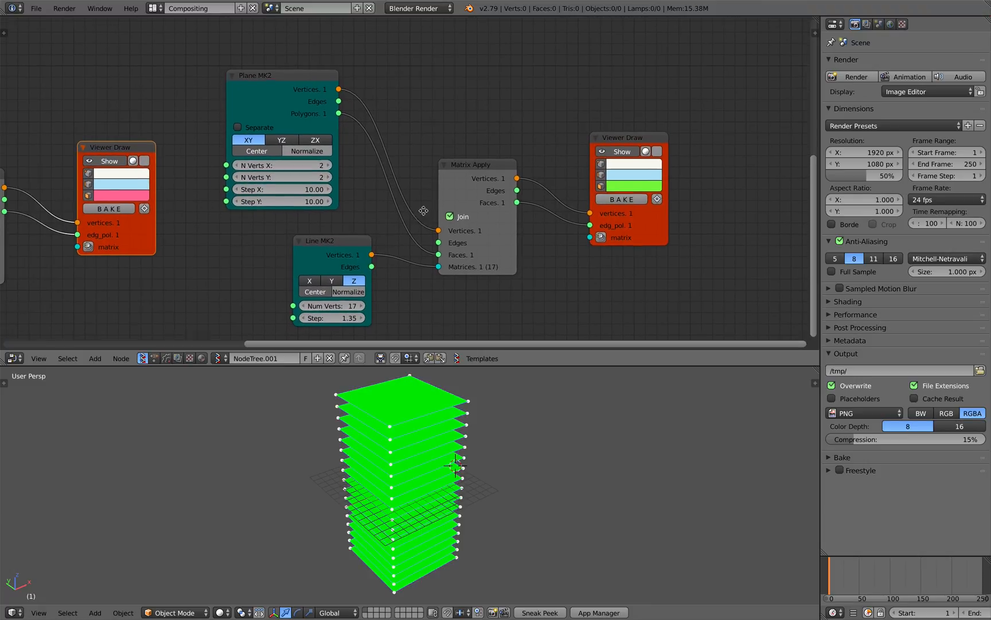
Step: Set the duplicated array's Line MK2 to Y and its Plane MK2 to ZX, saving the file over the existing one
{"action": "middle_click_drag", "start_coordinate": [420, 218], "coordinate": [425, 197]}
{"action": "left_click", "coordinate": [340, 260]}
{"action": "middle_click_drag", "start_coordinate": [362, 438], "coordinate": [432, 421]}
{"action": "key", "text": "ctrl+s"}
{"action": "left_click", "coordinate": [427, 420]}
{"action": "left_click", "coordinate": [310, 119]}
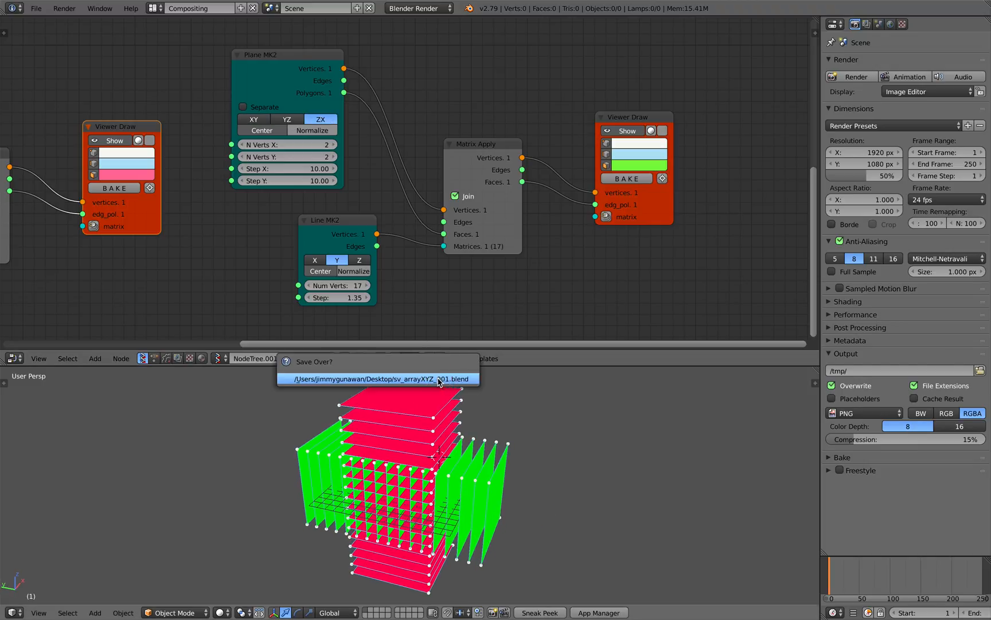
Step: Increase the duplicated Plane MK2's Step X to 21.91
{"action": "left_click_drag", "start_coordinate": [287, 168], "coordinate": [332, 169]}
{"action": "middle_click_drag", "start_coordinate": [414, 575], "coordinate": [422, 554]}
{"action": "middle_click_drag", "start_coordinate": [449, 452], "coordinate": [410, 467]}
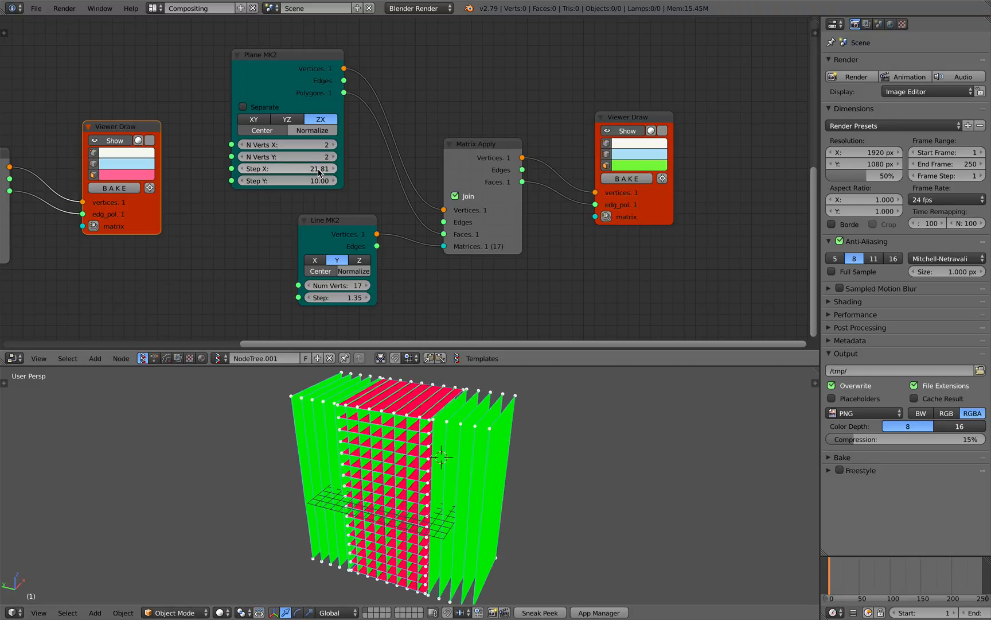
{"action": "left_click_drag", "start_coordinate": [319, 169], "coordinate": [319, 171]}
Step: Try 5 for N Verts Y on the duplicated Plane MK2 and return it to 2
{"action": "left_click", "coordinate": [333, 156]}
{"action": "left_click", "coordinate": [334, 156]}
{"action": "left_click", "coordinate": [333, 157]}
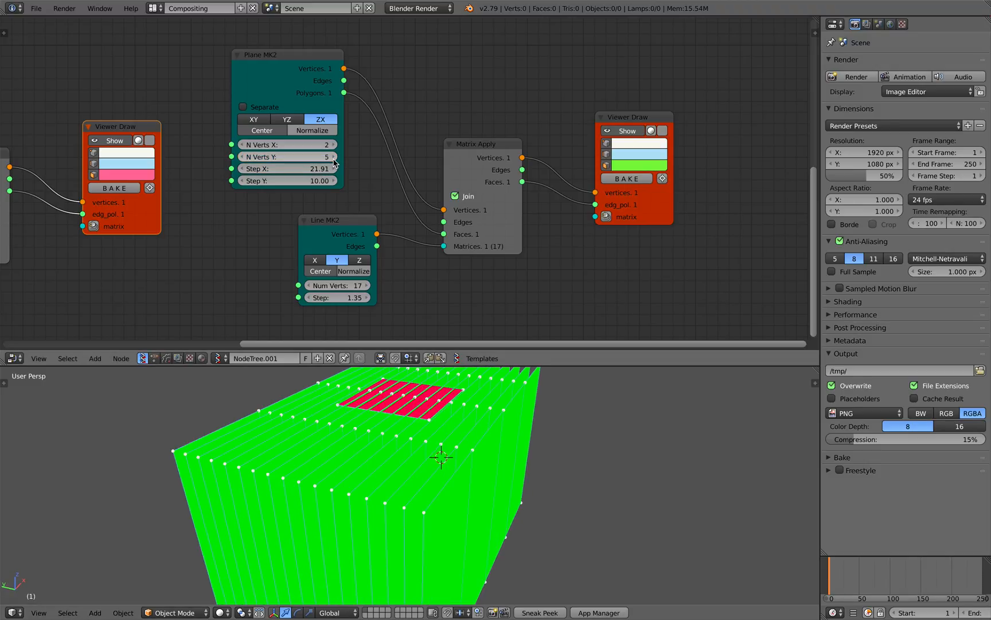
{"action": "left_click", "coordinate": [244, 157]}
{"action": "left_click", "coordinate": [244, 157]}
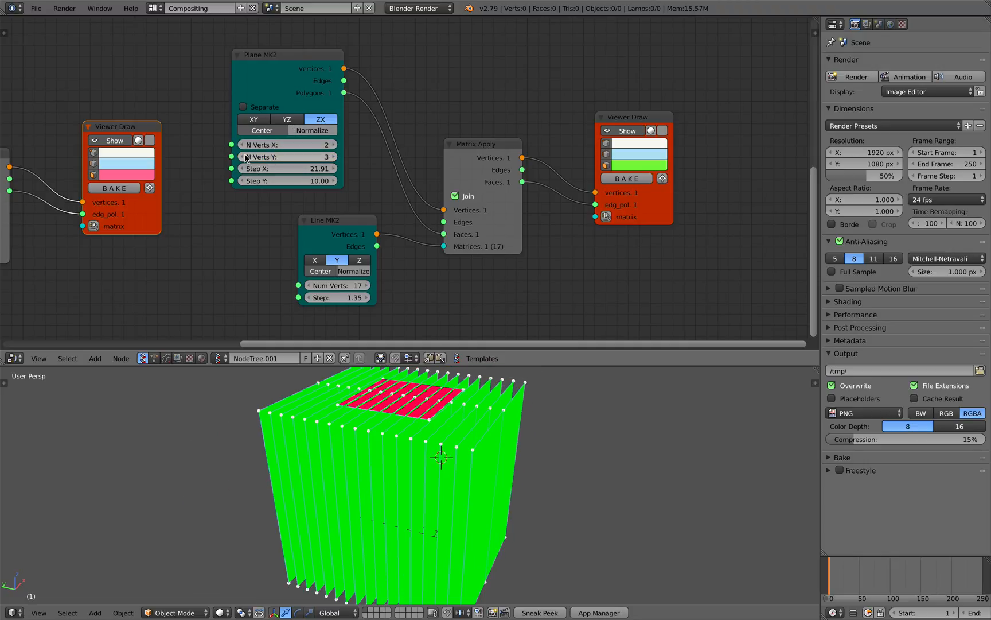
{"action": "left_click", "coordinate": [245, 157]}
Step: Set the duplicated Plane MK2's Step X to 22.22 and Step Y to 8.20
{"action": "left_click_drag", "start_coordinate": [286, 168], "coordinate": [322, 183]}
{"action": "left_click_drag", "start_coordinate": [326, 168], "coordinate": [333, 169]}
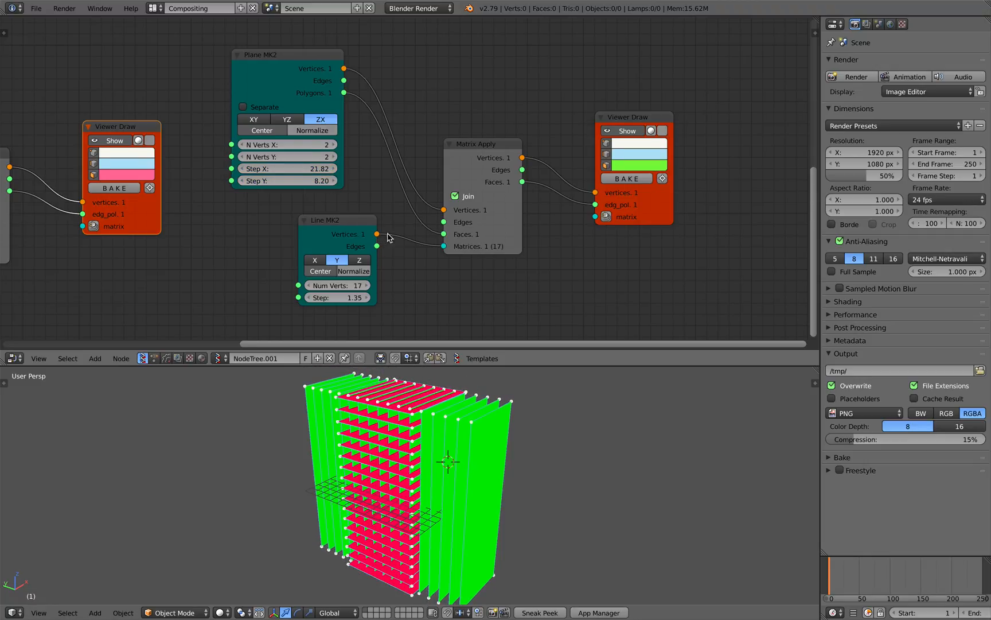
{"action": "middle_click_drag", "start_coordinate": [388, 239], "coordinate": [394, 226]}
{"action": "left_click_drag", "start_coordinate": [310, 156], "coordinate": [310, 156]}
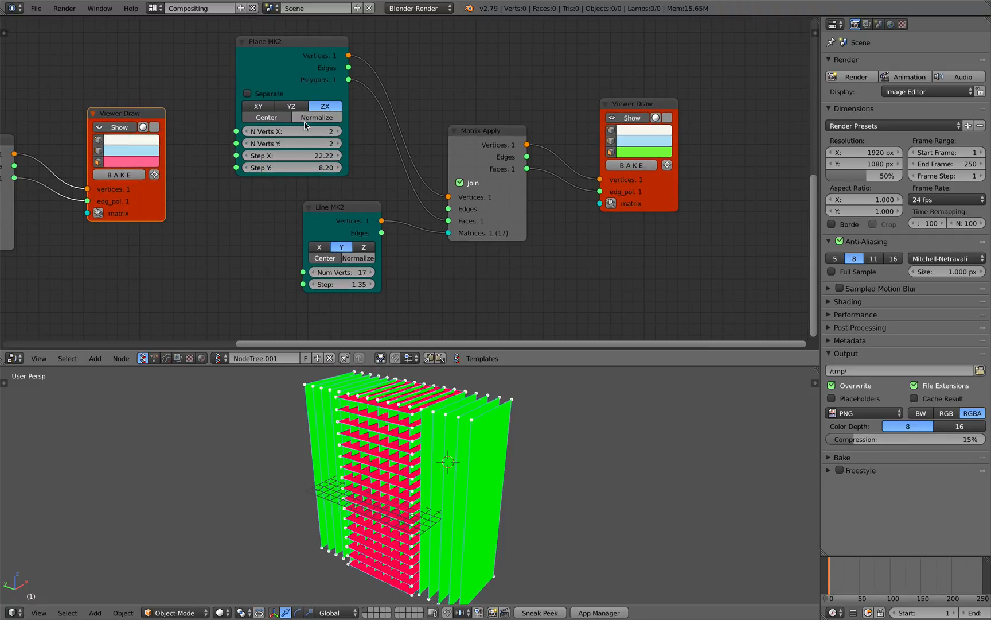
{"action": "scroll", "coordinate": [344, 178], "scroll_direction": "down", "scroll_amount": 3}
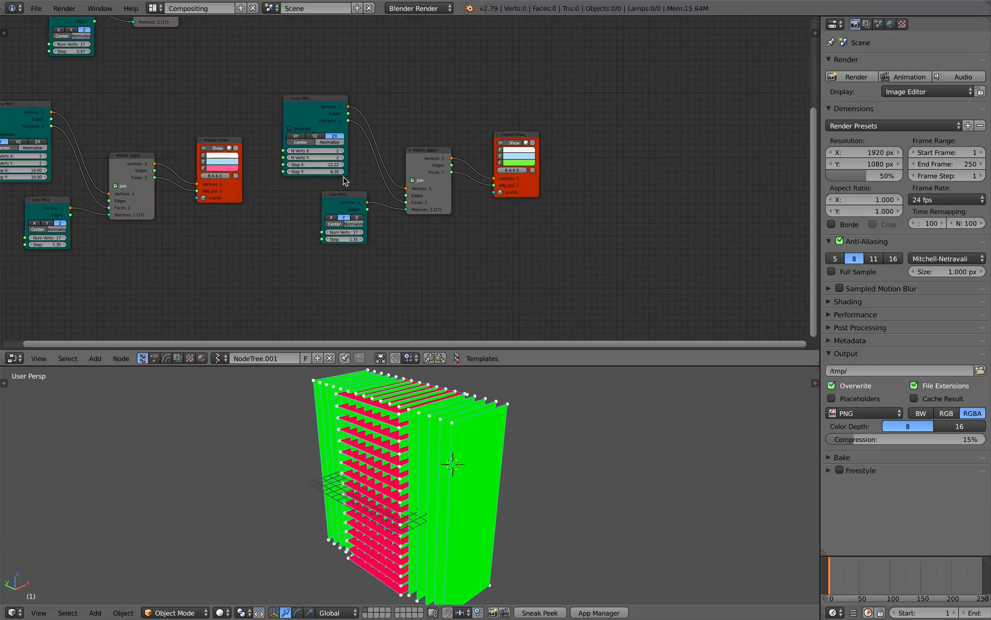
Step: Duplicate the green array's node chain beside the original and set the copy's Viewer Draw face colour to blue
{"action": "left_click_drag", "start_coordinate": [289, 81], "coordinate": [587, 261]}
{"action": "key", "text": "shift+d"}
{"action": "left_click", "coordinate": [747, 251]}
{"action": "middle_click_drag", "start_coordinate": [663, 217], "coordinate": [478, 222]}
{"action": "scroll", "coordinate": [478, 221], "scroll_direction": "up", "scroll_amount": 3}
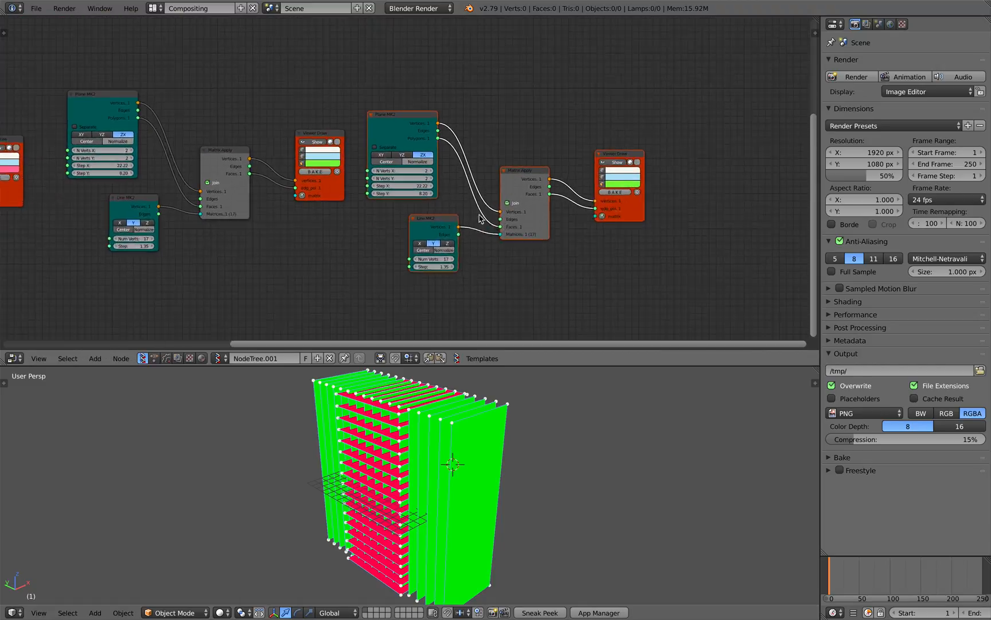
{"action": "left_click", "coordinate": [653, 187]}
{"action": "left_click", "coordinate": [686, 105]}
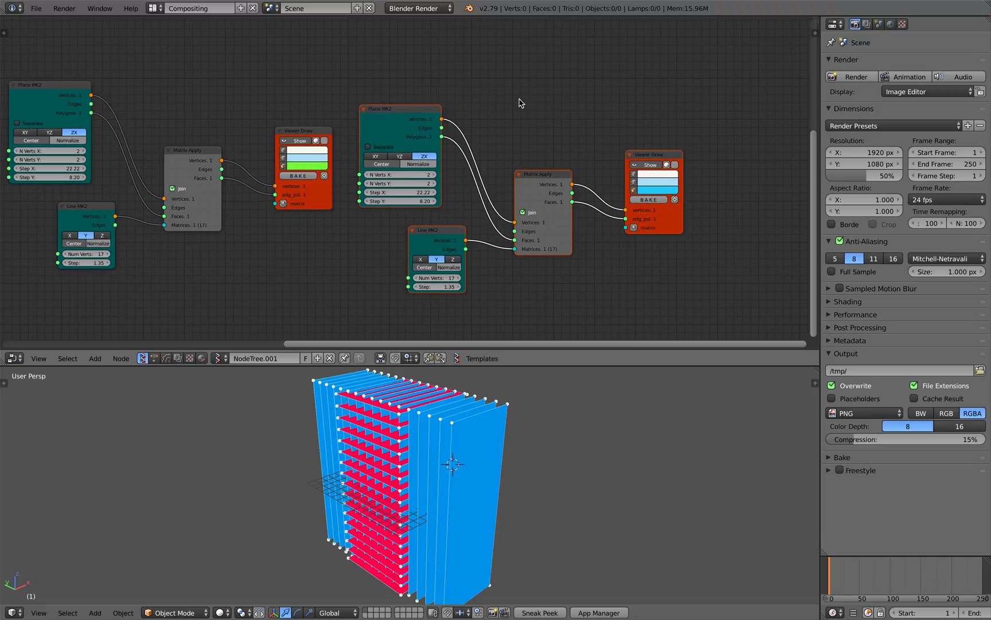
Step: Set the blue array's Plane MK2 to YZ and its Line MK2 direction to X
{"action": "scroll", "coordinate": [503, 146], "scroll_direction": "up", "scroll_amount": 1}
{"action": "middle_click_drag", "start_coordinate": [493, 148], "coordinate": [487, 135]}
{"action": "middle_click_drag", "start_coordinate": [301, 176], "coordinate": [634, 206]}
{"action": "middle_click_drag", "start_coordinate": [465, 215], "coordinate": [677, 225]}
{"action": "middle_click_drag", "start_coordinate": [603, 218], "coordinate": [233, 183]}
{"action": "left_click", "coordinate": [570, 144]}
{"action": "middle_click_drag", "start_coordinate": [574, 173], "coordinate": [552, 165]}
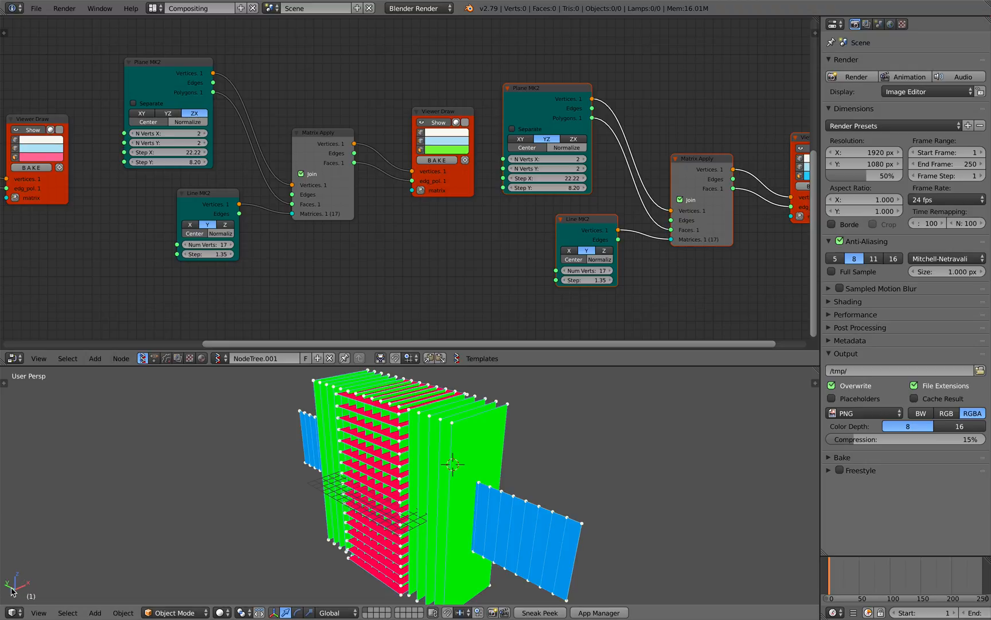
{"action": "middle_click_drag", "start_coordinate": [621, 261], "coordinate": [487, 246]}
{"action": "left_click", "coordinate": [482, 254]}
Step: Set the blue array's Plane MK2 Step X to 15.95 and Step Y to 18.80
{"action": "middle_click_drag", "start_coordinate": [402, 243], "coordinate": [395, 233]}
{"action": "mouse_move", "coordinate": [468, 172]}
{"action": "left_mouse_down"}
{"action": "mouse_move", "coordinate": [519, 172]}
{"action": "mouse_move", "coordinate": [451, 162]}
{"action": "left_mouse_up"}
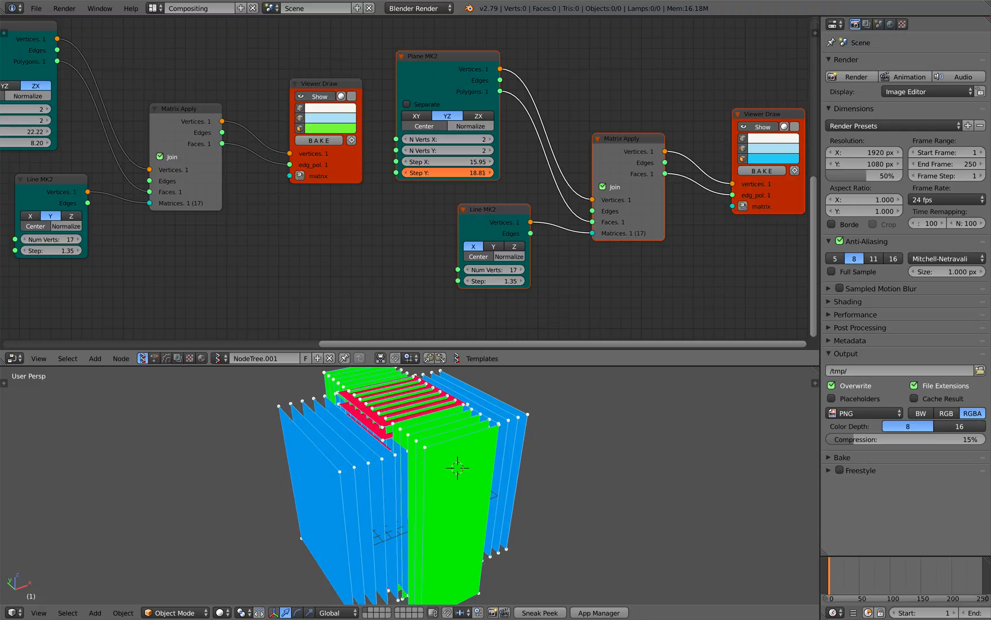
{"action": "middle_click_drag", "start_coordinate": [466, 409], "coordinate": [521, 432]}
{"action": "middle_click_drag", "start_coordinate": [585, 190], "coordinate": [507, 197]}
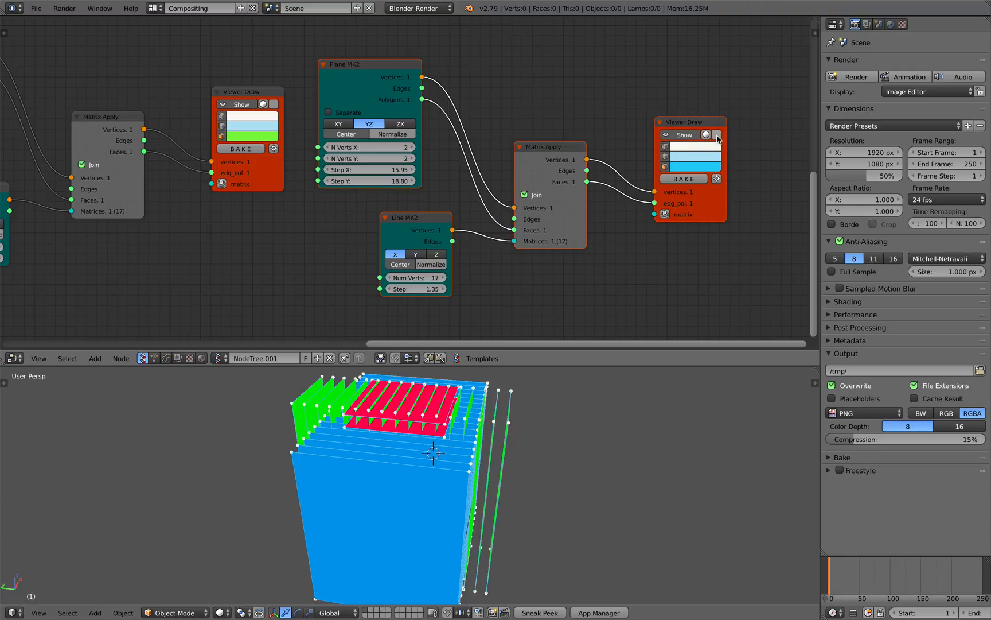
Step: Try the shading and transparency toggles on the blue array's Viewer Draw
{"action": "left_click", "coordinate": [718, 137]}
{"action": "left_click", "coordinate": [717, 137]}
{"action": "left_click", "coordinate": [717, 136]}
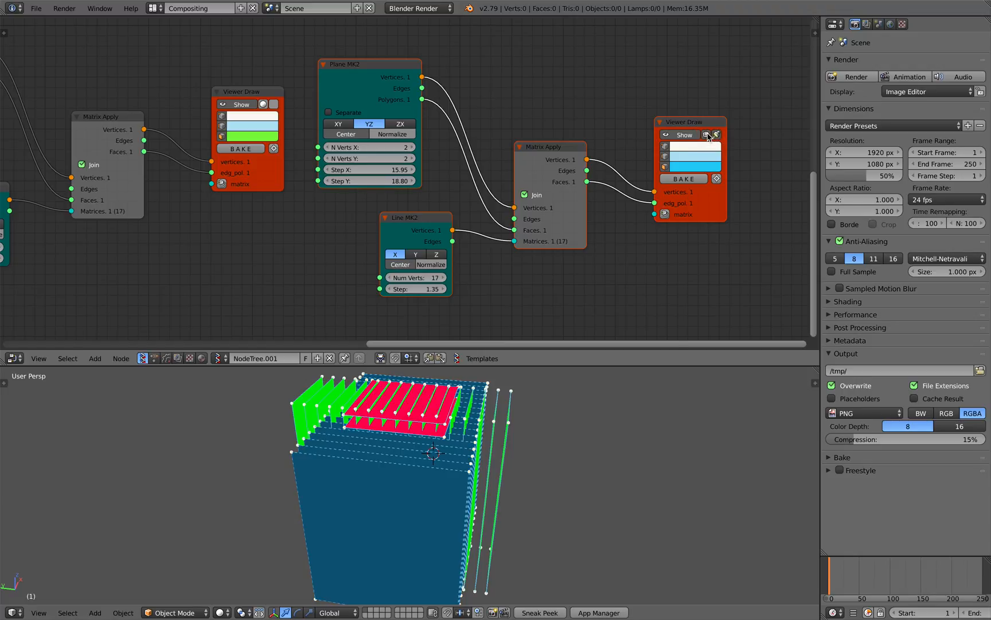
{"action": "left_click", "coordinate": [707, 136]}
{"action": "left_click", "coordinate": [707, 136]}
{"action": "left_click", "coordinate": [708, 135]}
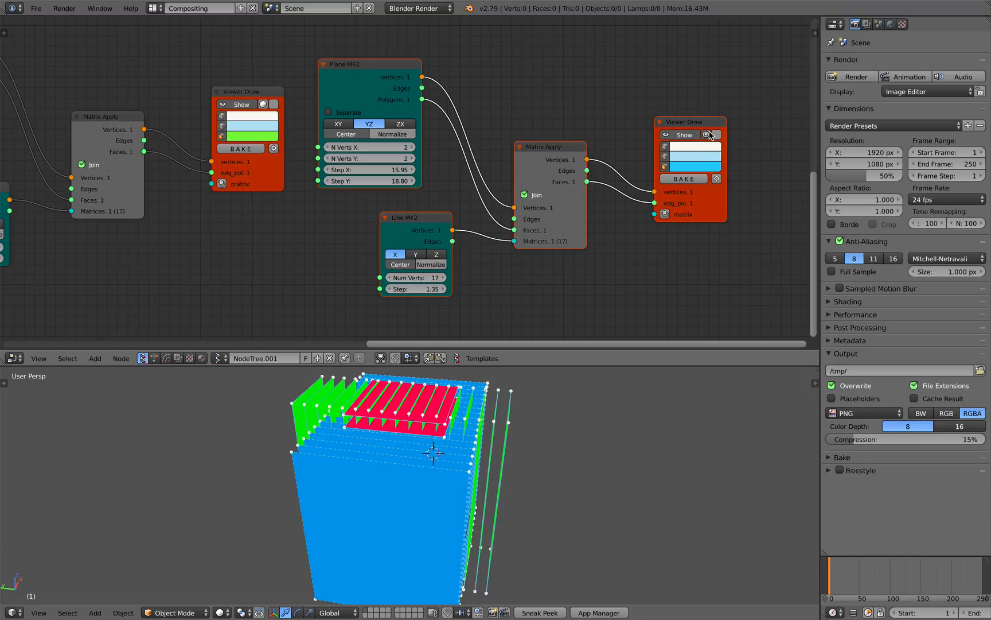
Step: Save the file over the existing one
{"action": "middle_click_drag", "start_coordinate": [551, 499], "coordinate": [431, 500]}
{"action": "key", "text": "ctrl+s"}
{"action": "left_click", "coordinate": [441, 478]}
{"action": "scroll", "coordinate": [440, 478], "scroll_direction": "down", "scroll_amount": 3}
{"action": "middle_click_drag", "start_coordinate": [190, 136], "coordinate": [547, 123]}
{"action": "key", "text": "ctrl+s"}
{"action": "left_click", "coordinate": [547, 124]}
Step: Set the red array's Line MK2 to 25 for Num Verts and 0.86 for Step
{"action": "middle_click_drag", "start_coordinate": [241, 164], "coordinate": [419, 167]}
{"action": "scroll", "coordinate": [419, 167], "scroll_direction": "down", "scroll_amount": 2}
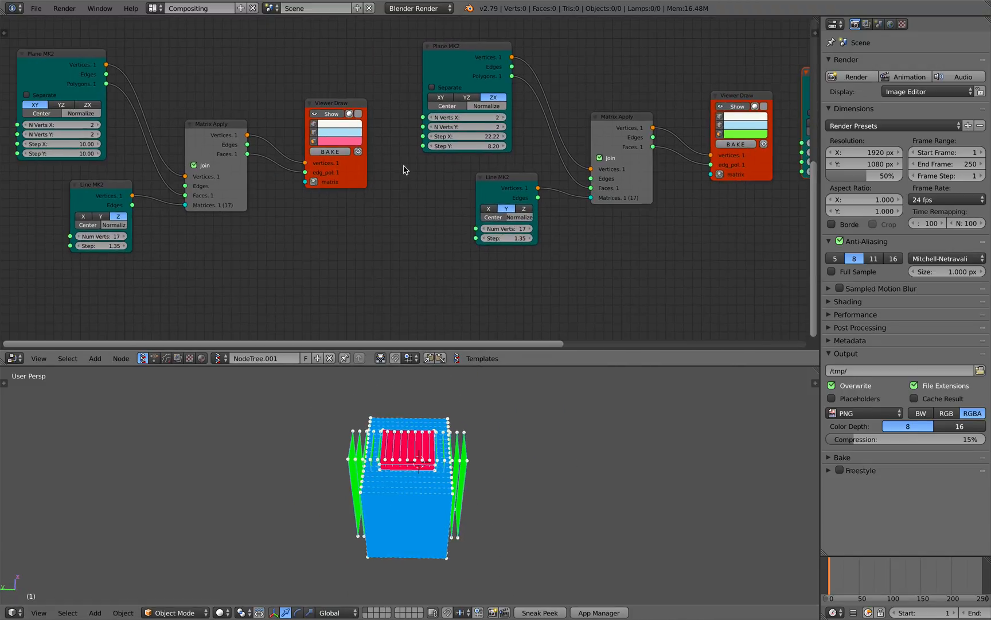
{"action": "middle_click_drag", "start_coordinate": [337, 160], "coordinate": [427, 160]}
{"action": "left_click_drag", "start_coordinate": [194, 234], "coordinate": [241, 234]}
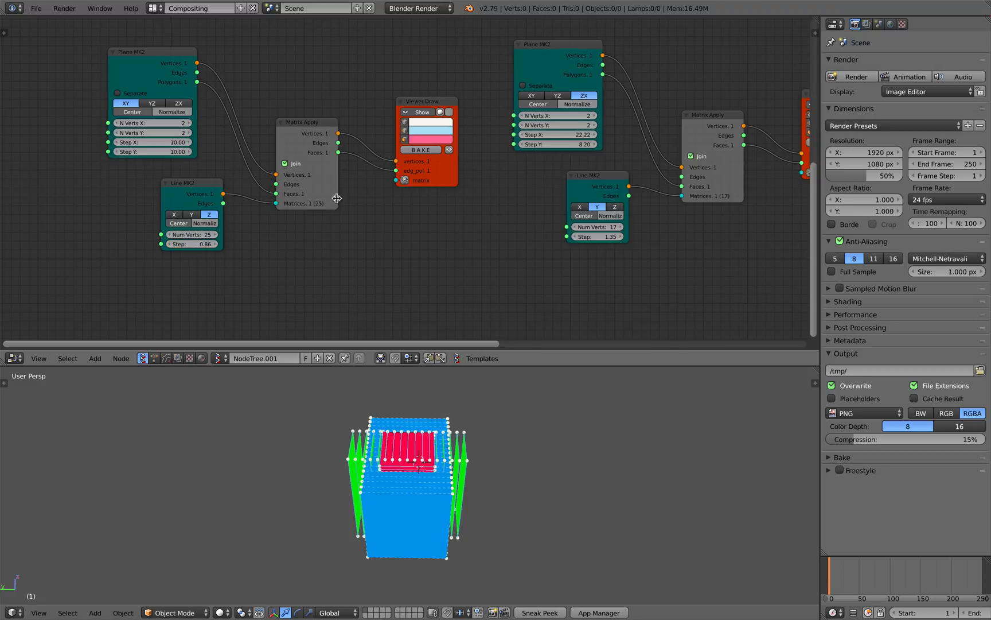
Step: Bake the three Viewer Draw outputs to meshes and move the baked objects away from the live preview
{"action": "middle_click_drag", "start_coordinate": [335, 200], "coordinate": [197, 225]}
{"action": "middle_click_drag", "start_coordinate": [671, 172], "coordinate": [380, 180]}
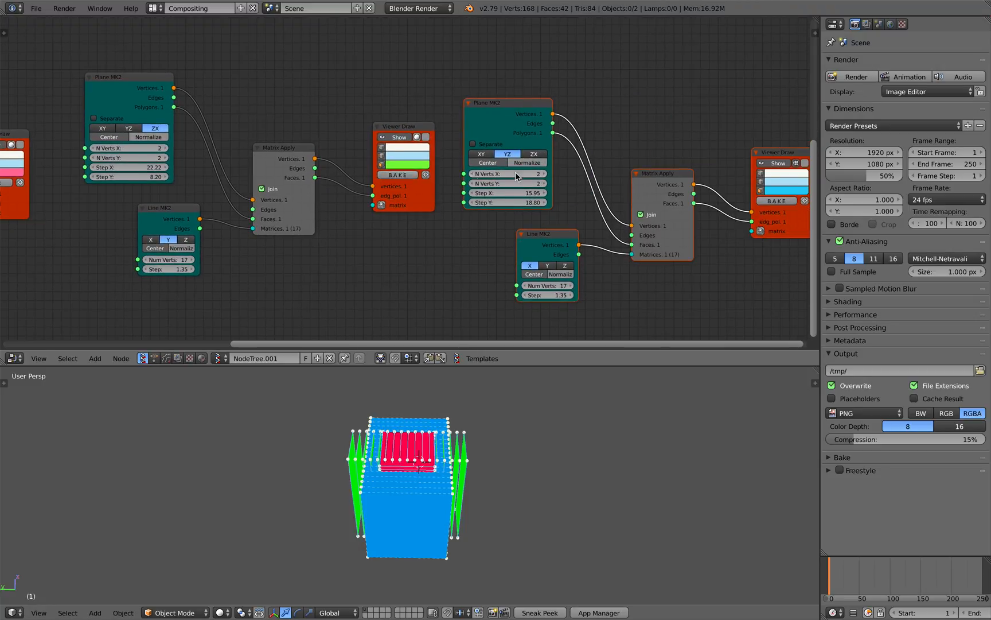
{"action": "middle_click_drag", "start_coordinate": [471, 176], "coordinate": [291, 175]}
{"action": "key", "text": "a"}
{"action": "key", "text": "g"}
{"action": "left_click", "coordinate": [577, 460]}
{"action": "middle_click_drag", "start_coordinate": [578, 460], "coordinate": [394, 442]}
{"action": "scroll", "coordinate": [485, 395], "scroll_direction": "up", "scroll_amount": 2}
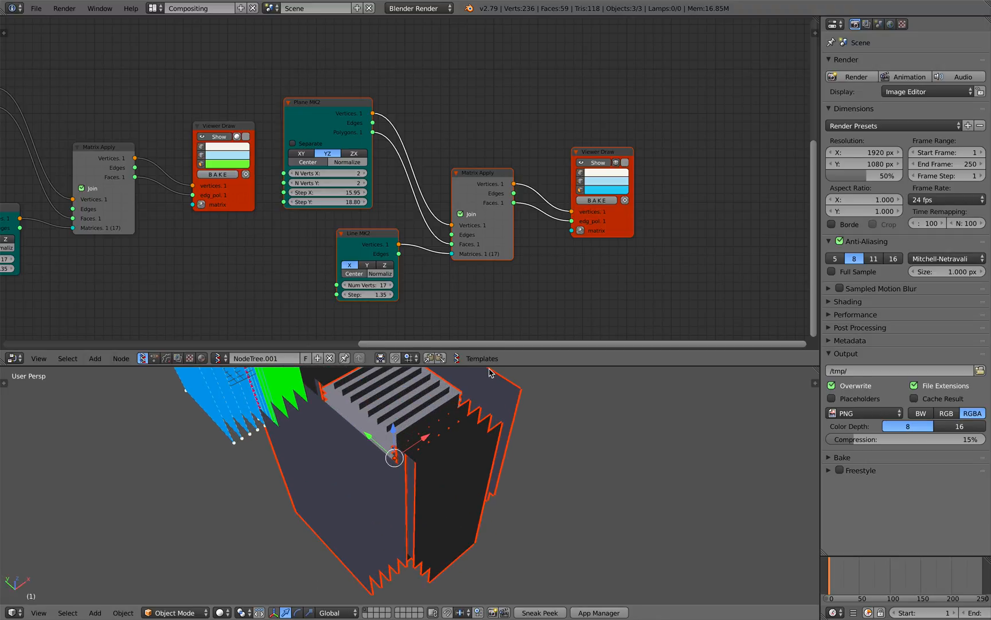
Step: Enlarge the 3D viewport by shrinking the node editor above it
{"action": "left_click_drag", "start_coordinate": [489, 366], "coordinate": [489, 240]}
{"action": "middle_click_drag", "start_coordinate": [470, 298], "coordinate": [487, 379]}
{"action": "scroll", "coordinate": [464, 373], "scroll_direction": "down", "scroll_amount": 3}
Step: Delete all the baked meshes from the scene
{"action": "key", "text": "a"}
{"action": "left_click", "coordinate": [397, 356]}
{"action": "middle_click_drag", "start_coordinate": [397, 356], "coordinate": [510, 341]}
{"action": "scroll", "coordinate": [431, 371], "scroll_direction": "up", "scroll_amount": 3}
Step: Return the blue array's Viewer Draw to opaque display with solid edges and save the file over the existing one
{"action": "key", "text": "ctrl+s"}
{"action": "left_click", "coordinate": [374, 363]}
{"action": "middle_click_drag", "start_coordinate": [453, 375], "coordinate": [439, 410]}
{"action": "scroll", "coordinate": [407, 403], "scroll_direction": "down", "scroll_amount": 3}
{"action": "middle_click_drag", "start_coordinate": [357, 129], "coordinate": [365, 125]}
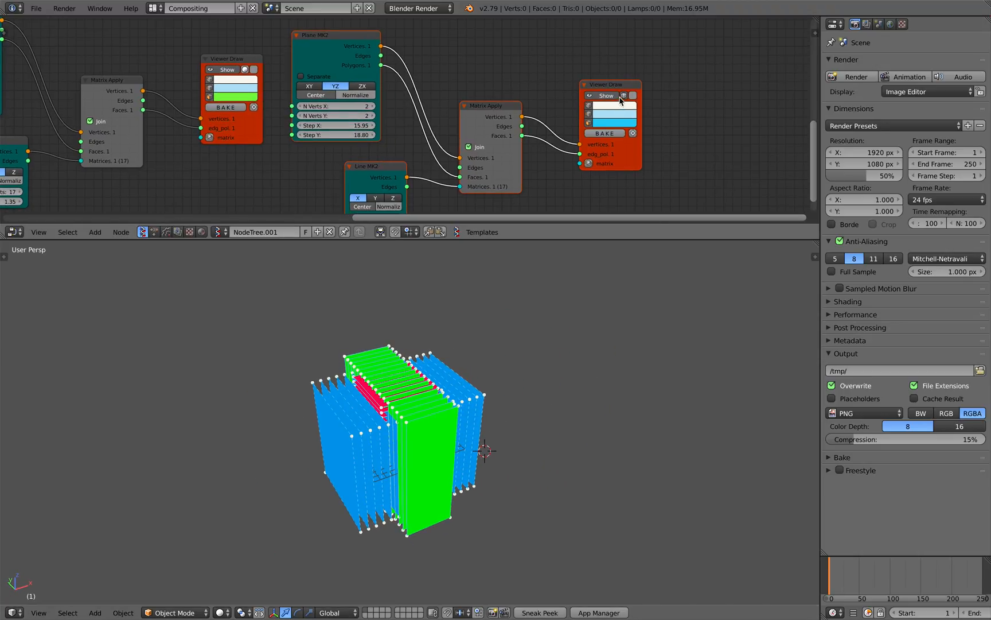
{"action": "middle_click_drag", "start_coordinate": [585, 106], "coordinate": [643, 101]}
{"action": "middle_click_drag", "start_coordinate": [493, 368], "coordinate": [459, 372]}
{"action": "scroll", "coordinate": [494, 395], "scroll_direction": "up", "scroll_amount": 4}
{"action": "scroll", "coordinate": [485, 407], "scroll_direction": "down", "scroll_amount": 4}
{"action": "middle_click_drag", "start_coordinate": [485, 406], "coordinate": [408, 392]}
{"action": "key", "text": "ctrl+s"}
{"action": "left_click", "coordinate": [449, 409]}
Step: Review the offset line array's nodes at the start of the tree and give the node tree a fake user
{"action": "scroll", "coordinate": [372, 166], "scroll_direction": "down", "scroll_amount": 4}
{"action": "middle_click_drag", "start_coordinate": [372, 167], "coordinate": [416, 232]}
{"action": "scroll", "coordinate": [407, 93], "scroll_direction": "down", "scroll_amount": 3}
{"action": "scroll", "coordinate": [408, 93], "scroll_direction": "down", "scroll_amount": 1}
{"action": "middle_click_drag", "start_coordinate": [205, 27], "coordinate": [374, 98]}
{"action": "scroll", "coordinate": [278, 63], "scroll_direction": "up", "scroll_amount": 4}
{"action": "scroll", "coordinate": [374, 98], "scroll_direction": "up", "scroll_amount": 2}
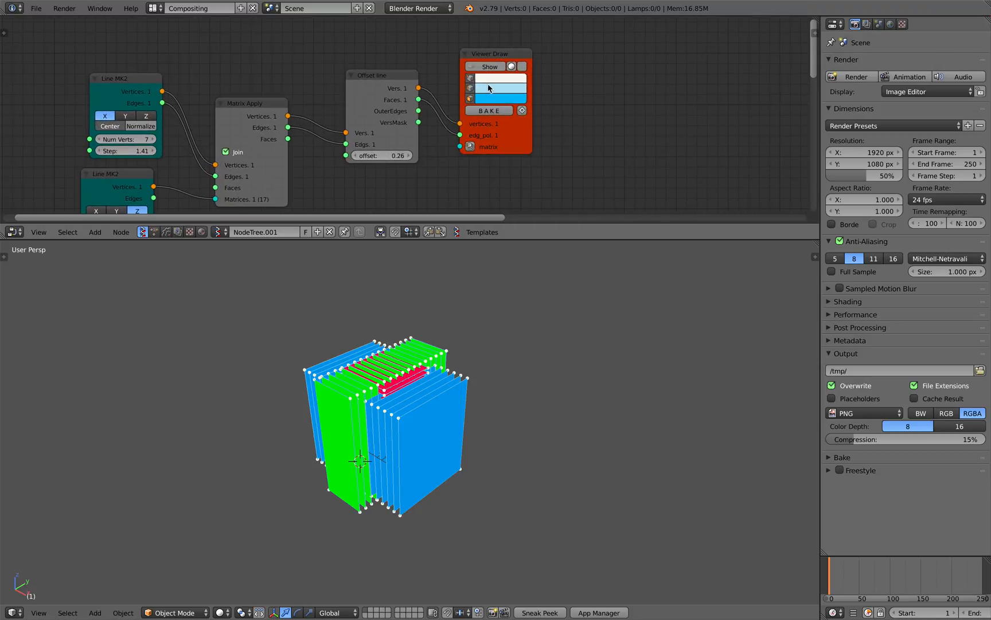
{"action": "scroll", "coordinate": [482, 72], "scroll_direction": "down", "scroll_amount": 1}
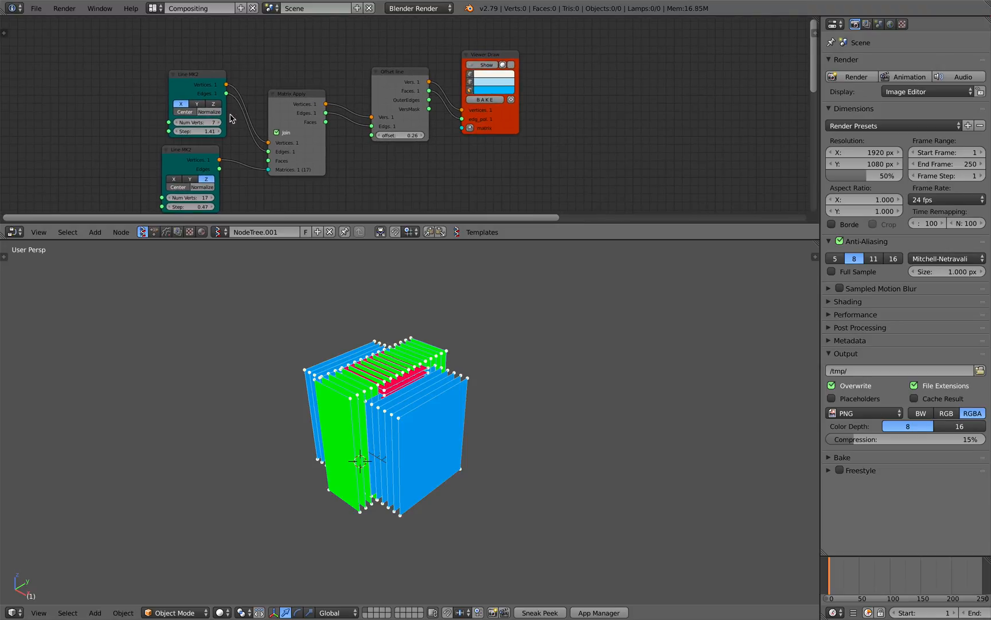
{"action": "scroll", "coordinate": [537, 190], "scroll_direction": "down", "scroll_amount": 1}
{"action": "middle_click_drag", "start_coordinate": [538, 190], "coordinate": [524, 115]}
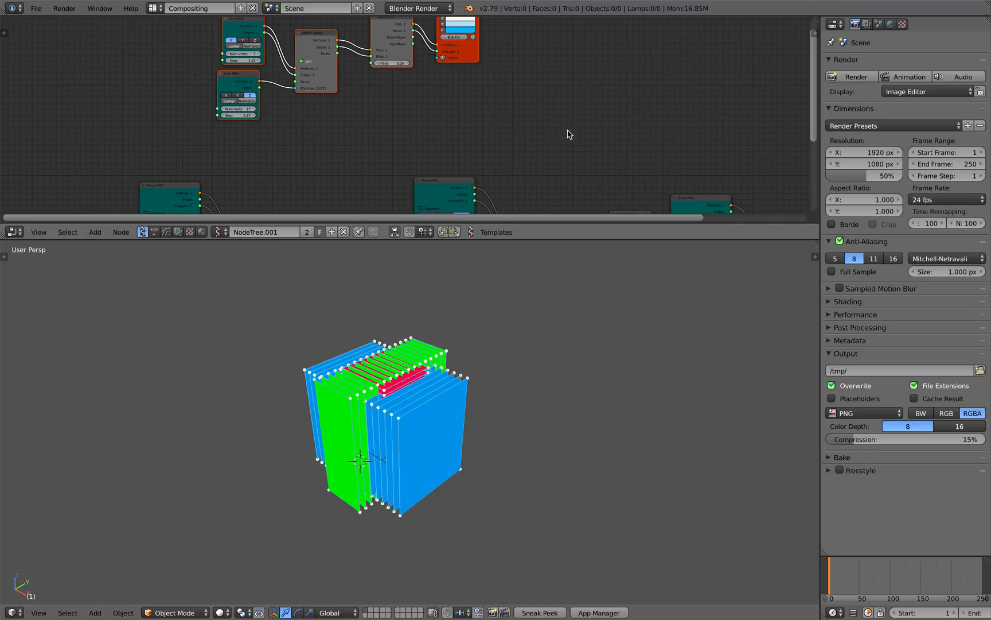
Step: Inspect the three intersecting plane arrays from several sides in the 3D viewport
{"action": "scroll", "coordinate": [567, 137], "scroll_direction": "down", "scroll_amount": 1}
{"action": "middle_click_drag", "start_coordinate": [566, 166], "coordinate": [550, 41]}
{"action": "scroll", "coordinate": [483, 262], "scroll_direction": "up", "scroll_amount": 5}
{"action": "middle_click_drag", "start_coordinate": [410, 336], "coordinate": [435, 328]}
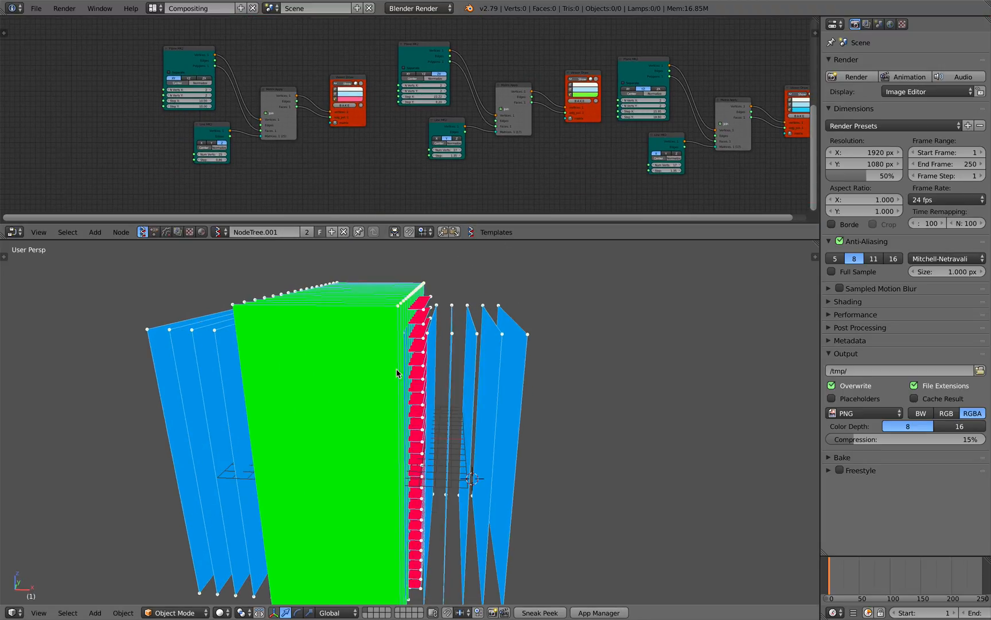
{"action": "scroll", "coordinate": [390, 370], "scroll_direction": "down", "scroll_amount": 4}
{"action": "middle_click_drag", "start_coordinate": [408, 374], "coordinate": [421, 446]}
{"action": "middle_click_drag", "start_coordinate": [476, 409], "coordinate": [419, 408]}
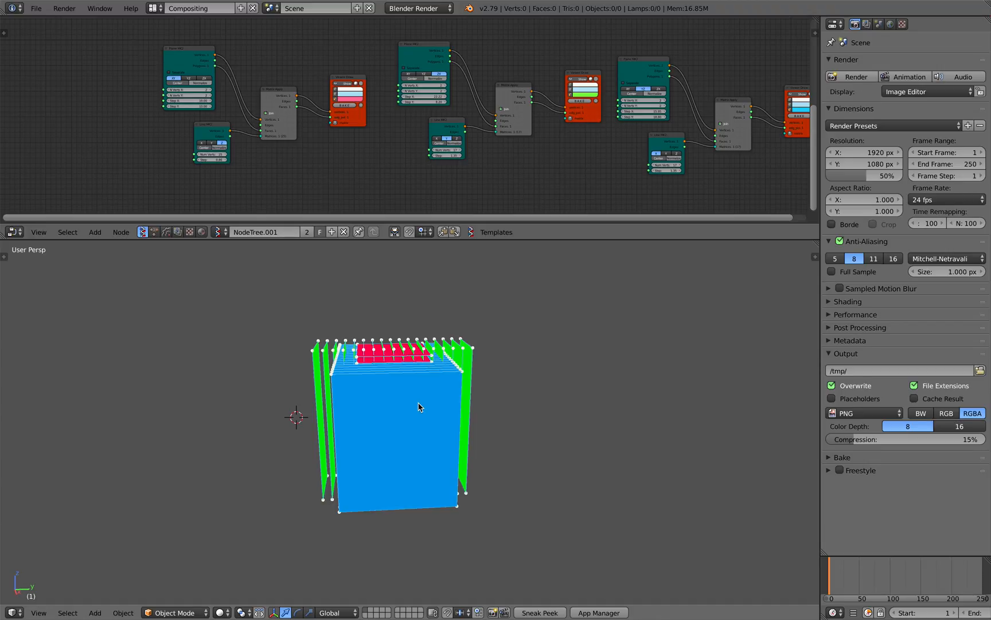
{"action": "middle_click_drag", "start_coordinate": [396, 388], "coordinate": [431, 389]}
{"action": "scroll", "coordinate": [335, 154], "scroll_direction": "up", "scroll_amount": 4}
Step: Increase the Step of the red array's Line MK2 and set the green array's Line MK2 Step to 3.71
{"action": "middle_click_drag", "start_coordinate": [338, 141], "coordinate": [354, 158]}
{"action": "middle_click_drag", "start_coordinate": [237, 163], "coordinate": [273, 133]}
{"action": "mouse_move", "coordinate": [239, 171]}
{"action": "left_mouse_down"}
{"action": "mouse_move", "coordinate": [281, 172]}
{"action": "mouse_move", "coordinate": [247, 172]}
{"action": "left_mouse_up"}
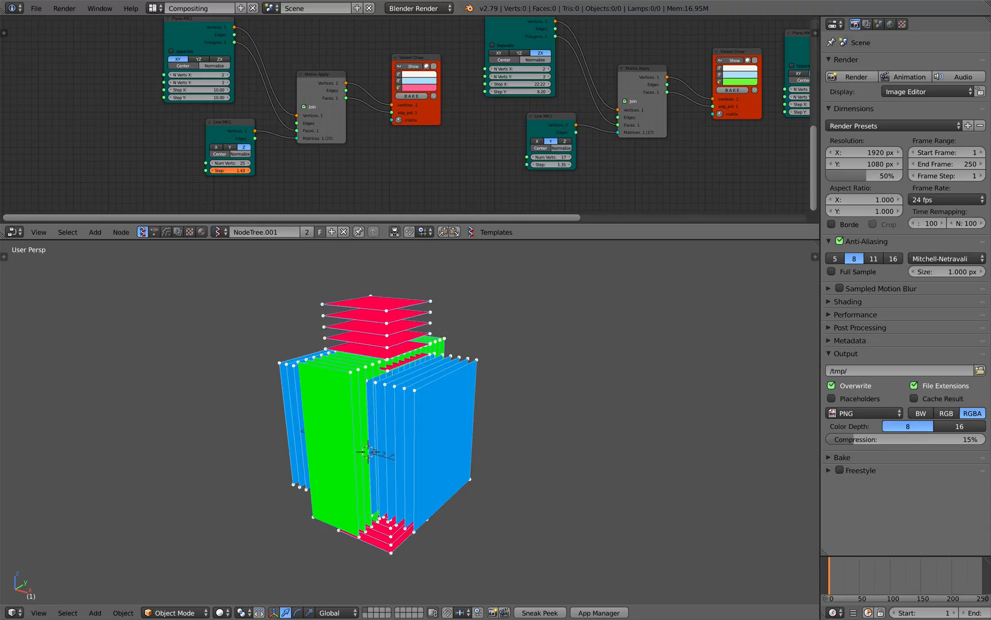
{"action": "middle_click_drag", "start_coordinate": [349, 141], "coordinate": [280, 151]}
{"action": "left_click_drag", "start_coordinate": [486, 174], "coordinate": [516, 174]}
Step: Set the Step of the blue array's Line MK2 to 3.50
{"action": "middle_click_drag", "start_coordinate": [691, 185], "coordinate": [495, 193]}
{"action": "left_click_drag", "start_coordinate": [585, 203], "coordinate": [609, 203]}
{"action": "middle_click_drag", "start_coordinate": [493, 395], "coordinate": [459, 380]}
{"action": "scroll", "coordinate": [557, 137], "scroll_direction": "up", "scroll_amount": 3}
{"action": "middle_click_drag", "start_coordinate": [557, 138], "coordinate": [457, 159]}
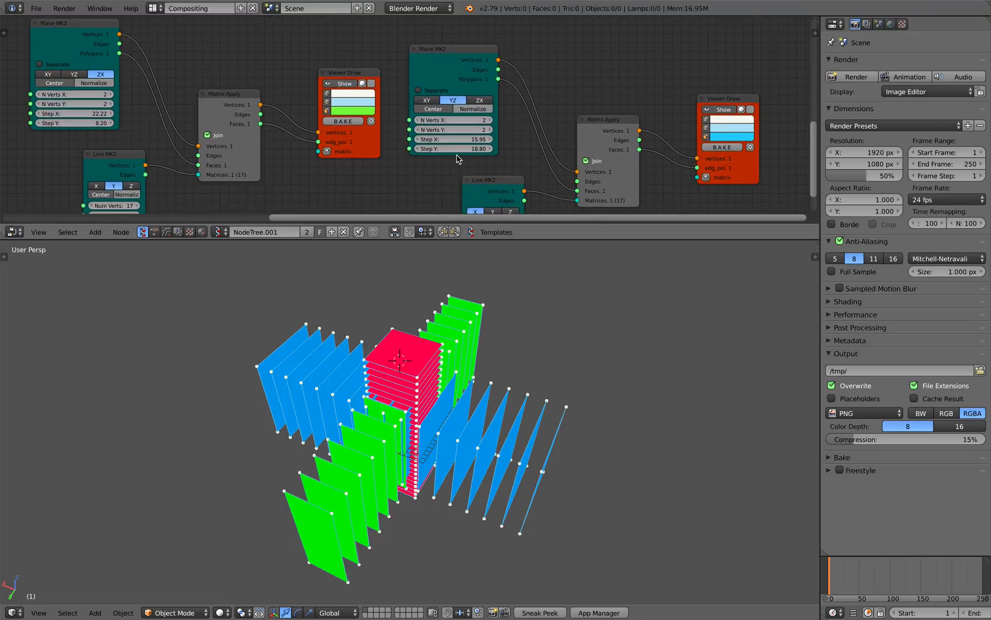
Step: Spread out the blue array's Plane MK2, Matrix Apply and Viewer Draw nodes to make room between them
{"action": "left_click_drag", "start_coordinate": [451, 65], "coordinate": [440, 79]}
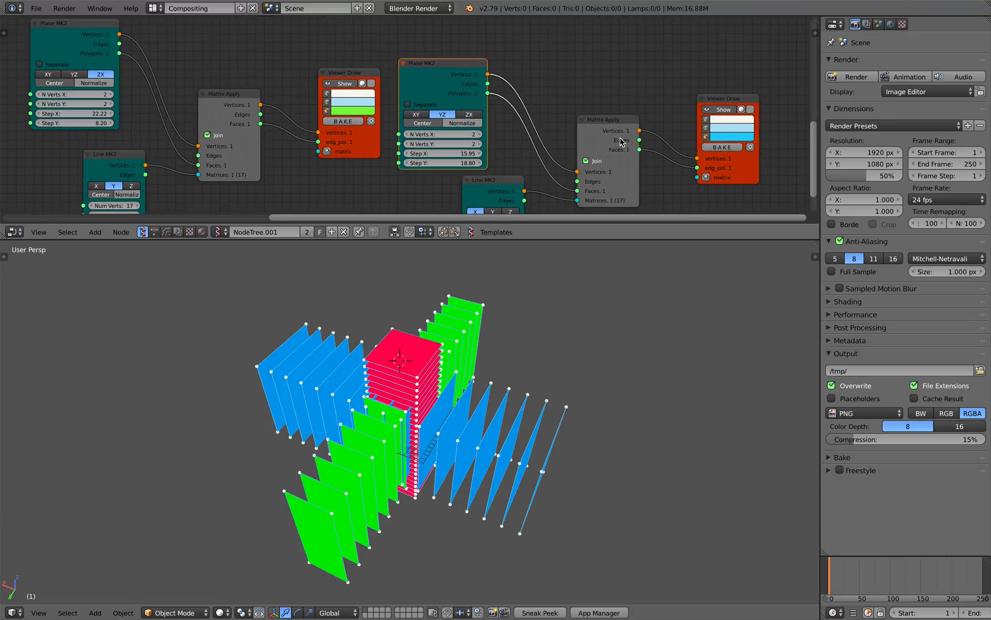
{"action": "left_click_drag", "start_coordinate": [620, 144], "coordinate": [640, 137]}
{"action": "left_click_drag", "start_coordinate": [740, 166], "coordinate": [781, 183]}
{"action": "mouse_move", "coordinate": [615, 150]}
{"action": "left_mouse_down"}
{"action": "mouse_move", "coordinate": [655, 132]}
{"action": "mouse_move", "coordinate": [596, 151]}
{"action": "left_mouse_up"}
Step: Add a Circle node and feed its vertices and polygons into the blue array's Matrix Apply in place of the plane
{"action": "middle_click_drag", "start_coordinate": [543, 89], "coordinate": [469, 55]}
{"action": "key", "text": "alt+space"}
{"action": "key", "text": "Return"}
{"action": "left_click", "coordinate": [519, 110]}
{"action": "left_click_drag", "start_coordinate": [529, 68], "coordinate": [587, 146]}
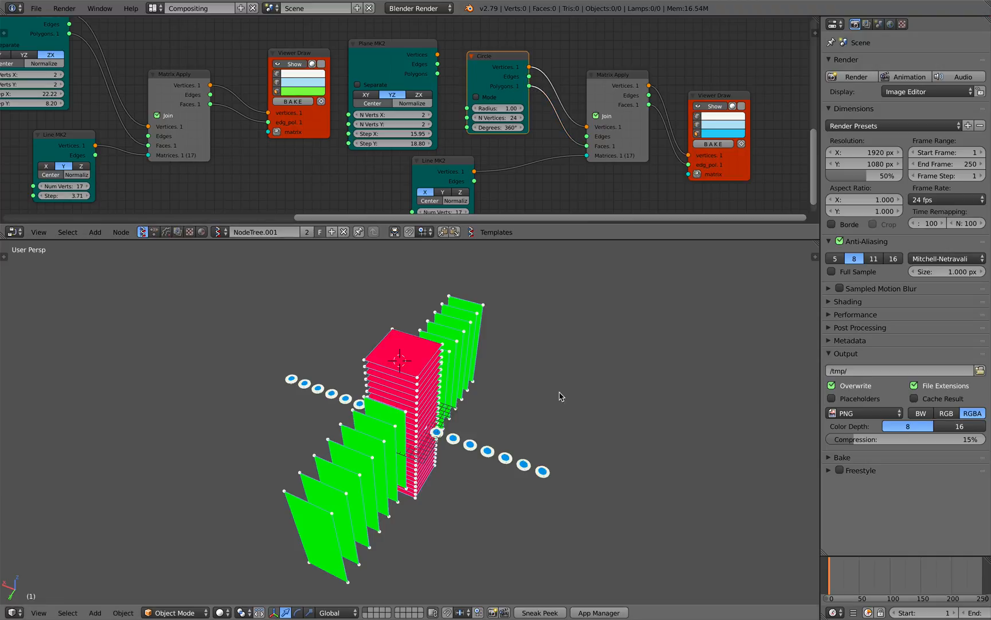
Step: Move the Circle, Matrix Apply and Viewer Draw nodes apart to open space after the circle
{"action": "scroll", "coordinate": [551, 396], "scroll_direction": "up", "scroll_amount": 3}
{"action": "middle_click_drag", "start_coordinate": [489, 383], "coordinate": [505, 384]}
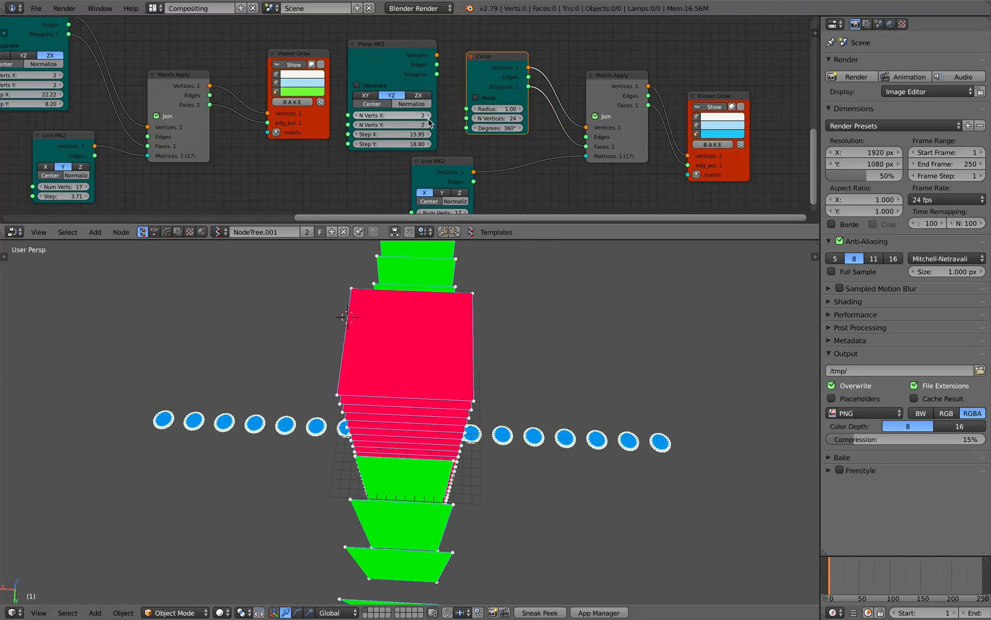
{"action": "scroll", "coordinate": [396, 105], "scroll_direction": "up", "scroll_amount": 3}
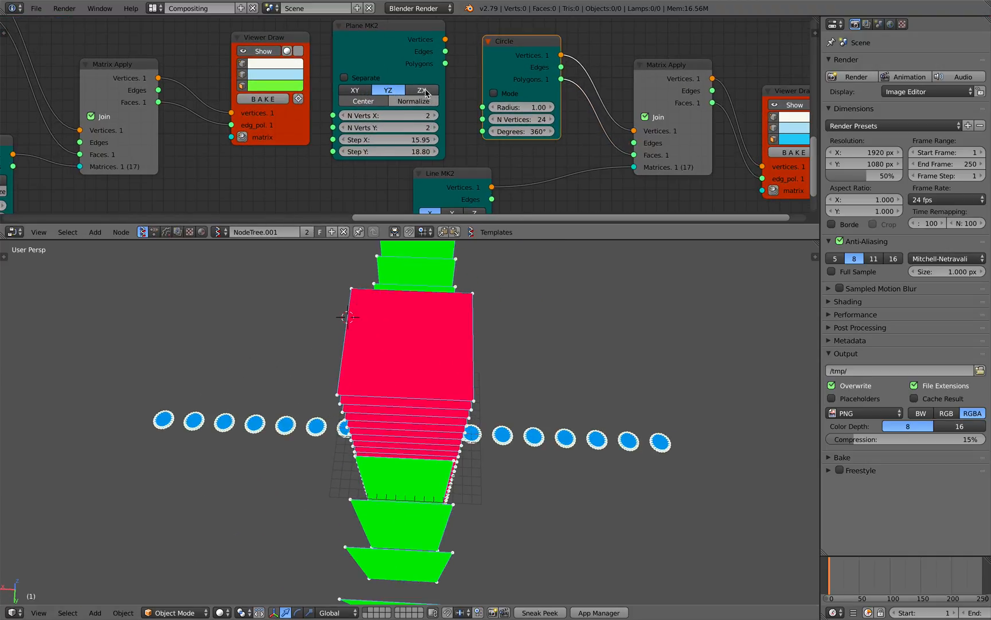
{"action": "middle_click_drag", "start_coordinate": [729, 91], "coordinate": [607, 136]}
{"action": "left_click_drag", "start_coordinate": [573, 118], "coordinate": [588, 111]}
{"action": "left_click_drag", "start_coordinate": [677, 133], "coordinate": [744, 141]}
{"action": "middle_click_drag", "start_coordinate": [608, 141], "coordinate": [629, 108]}
{"action": "left_click_drag", "start_coordinate": [603, 91], "coordinate": [637, 106]}
{"action": "middle_click_drag", "start_coordinate": [574, 193], "coordinate": [579, 157]}
{"action": "middle_click_drag", "start_coordinate": [568, 305], "coordinate": [544, 263]}
{"action": "middle_click_drag", "start_coordinate": [509, 87], "coordinate": [501, 144]}
Step: Insert a Vector Rewire node between the Circle's vertices and the Matrix Apply, swapping X and Z
{"action": "key", "text": "shift+a"}
{"action": "left_click", "coordinate": [505, 90]}
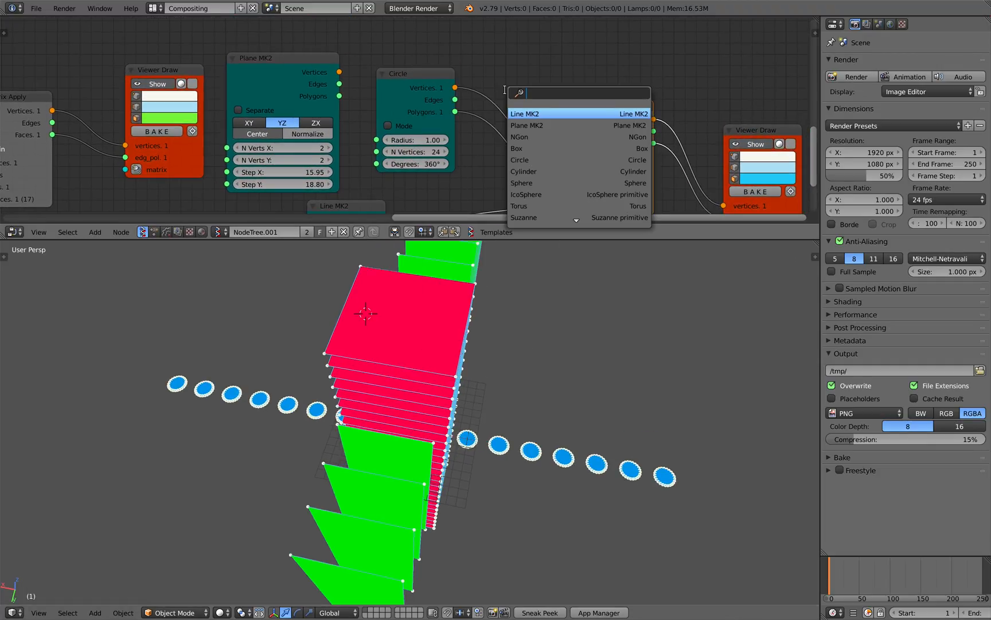
{"action": "type", "text": "rew"}
{"action": "key", "text": "Return"}
{"action": "left_click", "coordinate": [507, 96]}
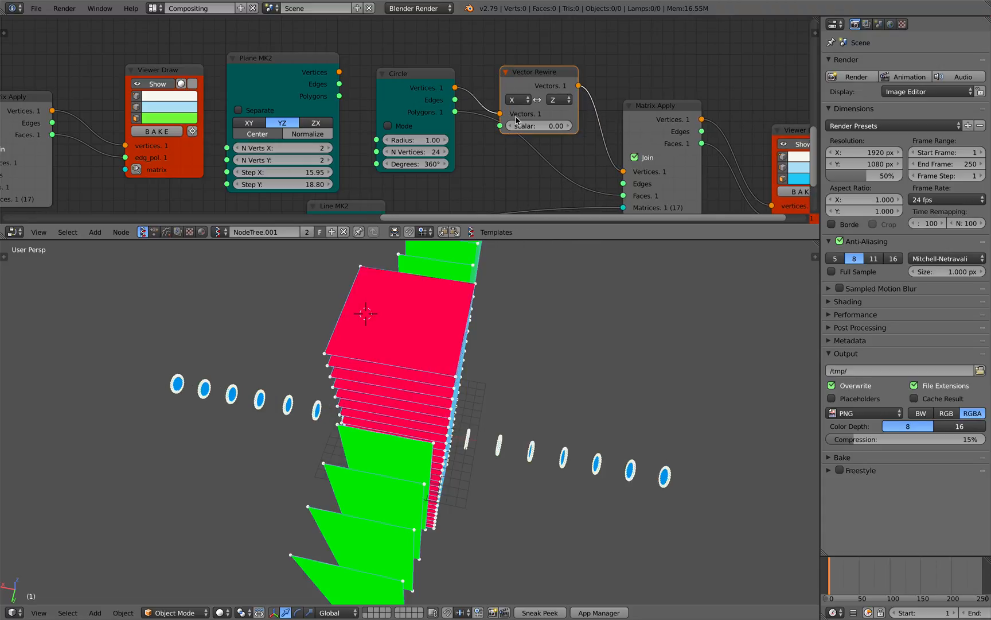
Step: Try Y and Z as the Vector Rewire's source axis and return it to X
{"action": "left_click", "coordinate": [516, 100]}
{"action": "left_click", "coordinate": [526, 76]}
{"action": "left_click", "coordinate": [519, 99]}
{"action": "left_click", "coordinate": [533, 103]}
{"action": "left_click", "coordinate": [526, 98]}
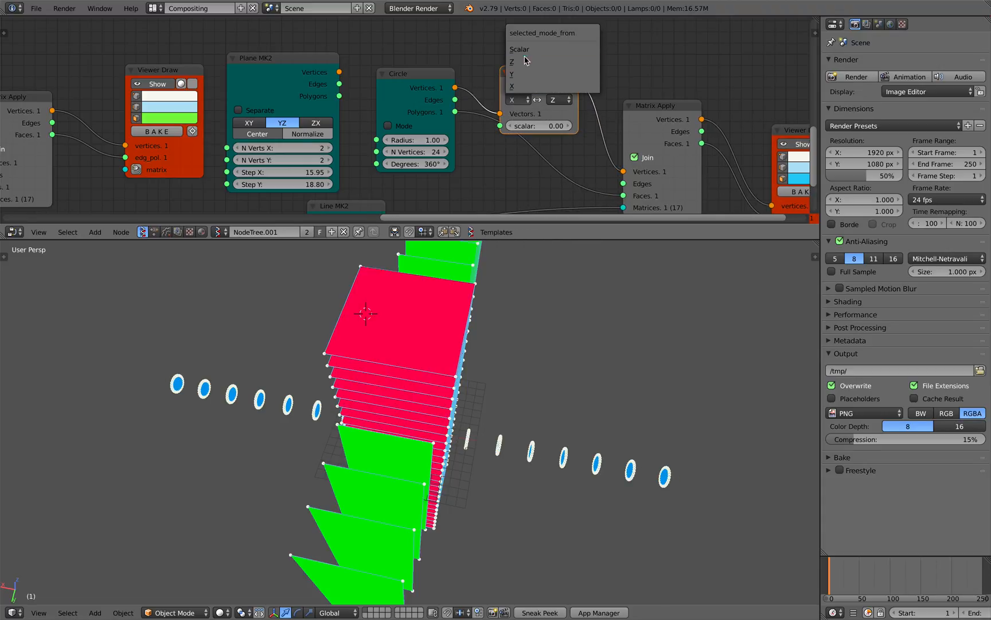
{"action": "left_click", "coordinate": [524, 62]}
{"action": "left_click", "coordinate": [520, 96]}
{"action": "left_click", "coordinate": [521, 87]}
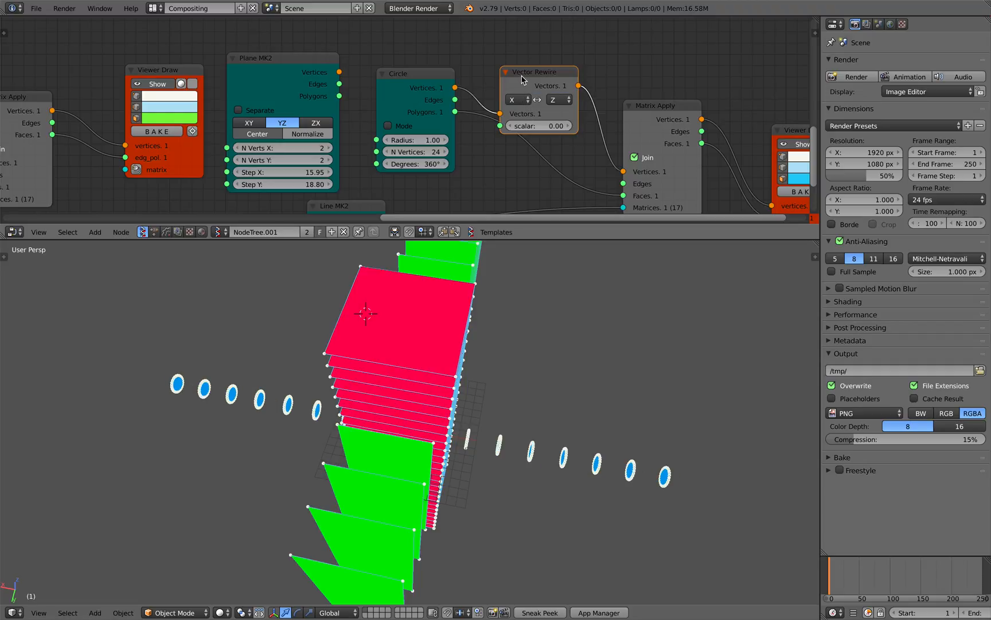
Step: Delete the Vector Rewire and Circle nodes
{"action": "key", "text": "x"}
{"action": "left_click_drag", "start_coordinate": [427, 81], "coordinate": [447, 81]}
{"action": "key", "text": "x"}
Step: Move the YZ Plane MK2 closer and reconnect its vertices and polygons to the Matrix Apply's vertices and faces
{"action": "left_click_drag", "start_coordinate": [280, 62], "coordinate": [391, 53]}
{"action": "scroll", "coordinate": [473, 89], "scroll_direction": "down", "scroll_amount": 1}
{"action": "middle_click_drag", "start_coordinate": [472, 89], "coordinate": [446, 74]}
{"action": "left_click_drag", "start_coordinate": [422, 52], "coordinate": [503, 122]}
{"action": "left_click_drag", "start_coordinate": [584, 156], "coordinate": [583, 153]}
{"action": "left_click_drag", "start_coordinate": [422, 74], "coordinate": [583, 176]}
Step: Save the file over the existing one with the plane arrays restored
{"action": "key", "text": "ctrl+s"}
{"action": "left_click", "coordinate": [493, 374]}
{"action": "scroll", "coordinate": [414, 393], "scroll_direction": "down", "scroll_amount": 4}
{"action": "mouse_move", "coordinate": [398, 414]}
{"action": "middle_mouse_down"}
{"action": "mouse_move", "coordinate": [414, 394]}
{"action": "mouse_move", "coordinate": [415, 419]}
{"action": "middle_mouse_up"}
{"action": "key", "text": "ctrl+s"}
{"action": "left_click", "coordinate": [414, 400]}
Step: Rename the node tree to ArrayXYZCenter
{"action": "scroll", "coordinate": [459, 138], "scroll_direction": "down", "scroll_amount": 4}
{"action": "middle_click_drag", "start_coordinate": [449, 134], "coordinate": [442, 136]}
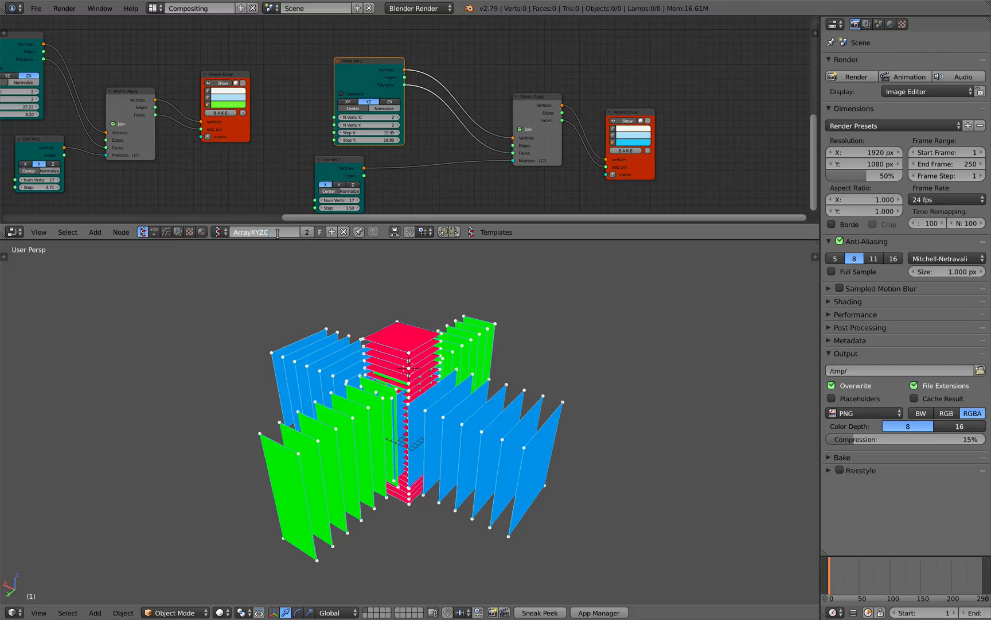
{"action": "middle_click_drag", "start_coordinate": [299, 287], "coordinate": [368, 327]}
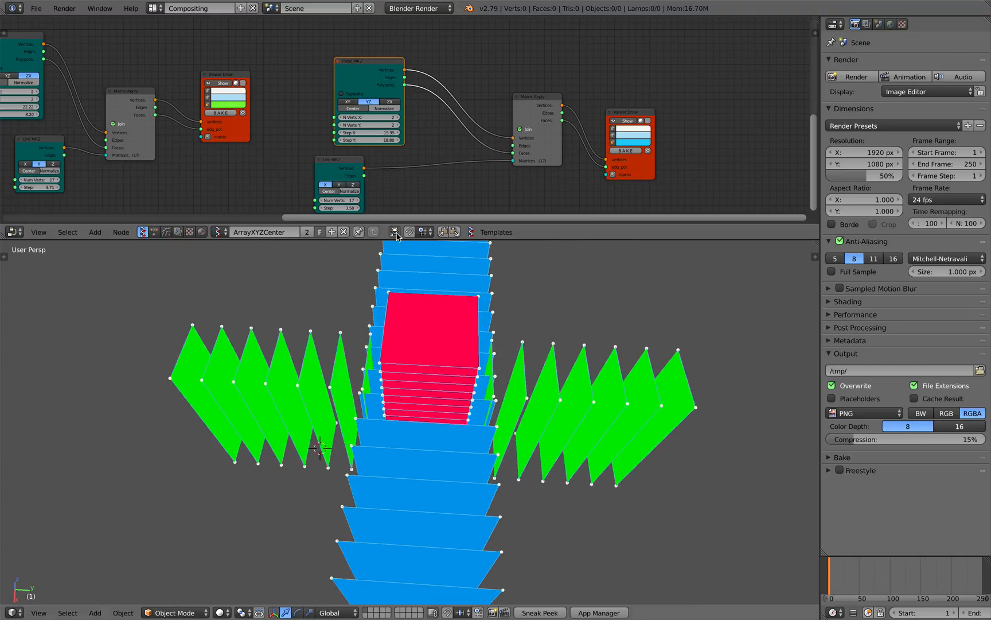
Step: Examine the ArrayXYZCenter node layout and the three intersecting plane stacks from several angles
{"action": "scroll", "coordinate": [412, 189], "scroll_direction": "down", "scroll_amount": 3}
{"action": "middle_click_drag", "start_coordinate": [412, 171], "coordinate": [436, 161]}
{"action": "scroll", "coordinate": [498, 161], "scroll_direction": "down", "scroll_amount": 2}
{"action": "scroll", "coordinate": [449, 164], "scroll_direction": "down", "scroll_amount": 2}
{"action": "middle_click_drag", "start_coordinate": [427, 81], "coordinate": [440, 128]}
{"action": "middle_click_drag", "start_coordinate": [495, 340], "coordinate": [529, 374]}
{"action": "scroll", "coordinate": [493, 367], "scroll_direction": "down", "scroll_amount": 1}
{"action": "mouse_move", "coordinate": [463, 405]}
{"action": "middle_mouse_down"}
{"action": "mouse_move", "coordinate": [535, 352]}
{"action": "mouse_move", "coordinate": [450, 396]}
{"action": "middle_mouse_up"}
{"action": "scroll", "coordinate": [453, 167], "scroll_direction": "down", "scroll_amount": 2}
{"action": "middle_click_drag", "start_coordinate": [403, 123], "coordinate": [370, 69]}
{"action": "middle_click_drag", "start_coordinate": [332, 116], "coordinate": [414, 141]}
{"action": "scroll", "coordinate": [357, 146], "scroll_direction": "up", "scroll_amount": 5}
{"action": "scroll", "coordinate": [409, 150], "scroll_direction": "up", "scroll_amount": 3}
{"action": "middle_click_drag", "start_coordinate": [504, 368], "coordinate": [479, 366]}
{"action": "scroll", "coordinate": [493, 355], "scroll_direction": "down", "scroll_amount": 1}
{"action": "middle_click_drag", "start_coordinate": [496, 210], "coordinate": [364, 98]}
{"action": "scroll", "coordinate": [371, 123], "scroll_direction": "up", "scroll_amount": 6}
{"action": "middle_click_drag", "start_coordinate": [317, 122], "coordinate": [332, 130]}
{"action": "middle_click_drag", "start_coordinate": [406, 256], "coordinate": [446, 348]}
{"action": "middle_click_drag", "start_coordinate": [514, 386], "coordinate": [596, 402]}
{"action": "middle_click_drag", "start_coordinate": [361, 367], "coordinate": [483, 301]}
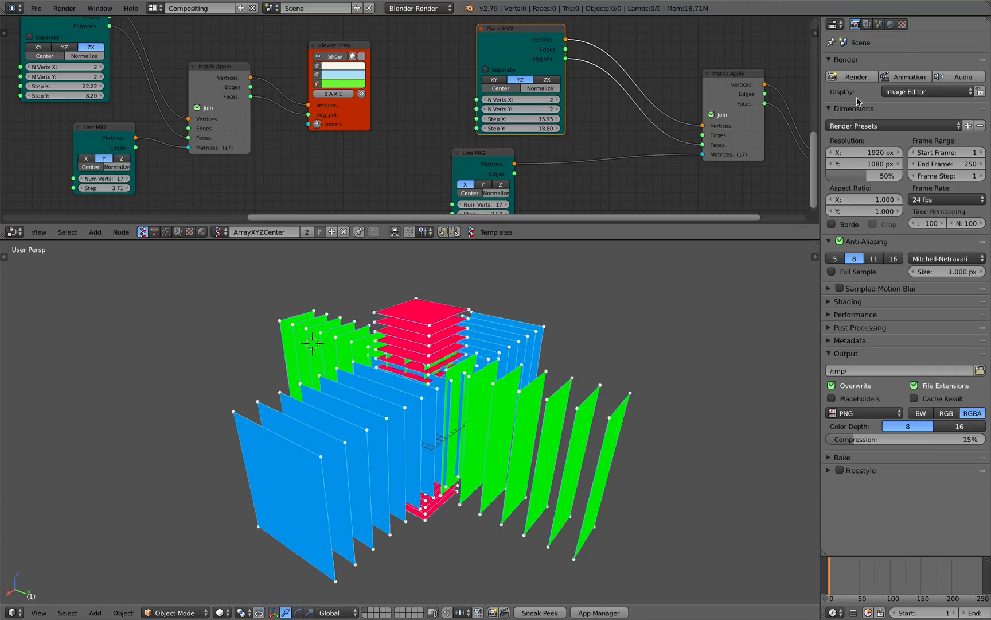
Step: Add a mesh cube, rescale it and place it beside the plane stacks, clear of the green planes
{"action": "key", "text": "shift+a"}
{"action": "mouse_move", "coordinate": [551, 388]}
{"action": "left_click", "coordinate": [600, 403]}
{"action": "key", "text": "g"}
{"action": "left_click", "coordinate": [674, 383]}
{"action": "middle_click_drag", "start_coordinate": [568, 357], "coordinate": [514, 360], "text": "shift"}
{"action": "key", "text": "s"}
{"action": "left_click", "coordinate": [549, 361]}
{"action": "key", "text": "g"}
{"action": "left_click", "coordinate": [667, 409]}
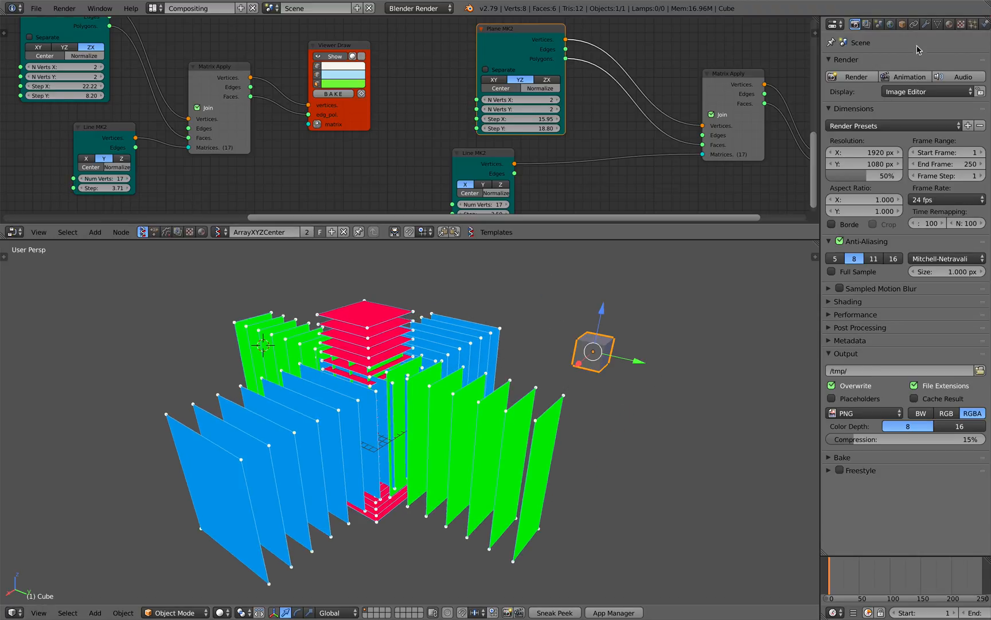
Step: Add an Array modifier to the cube with a relative X offset of 1.8
{"action": "left_click", "coordinate": [926, 24]}
{"action": "left_click", "coordinate": [906, 63]}
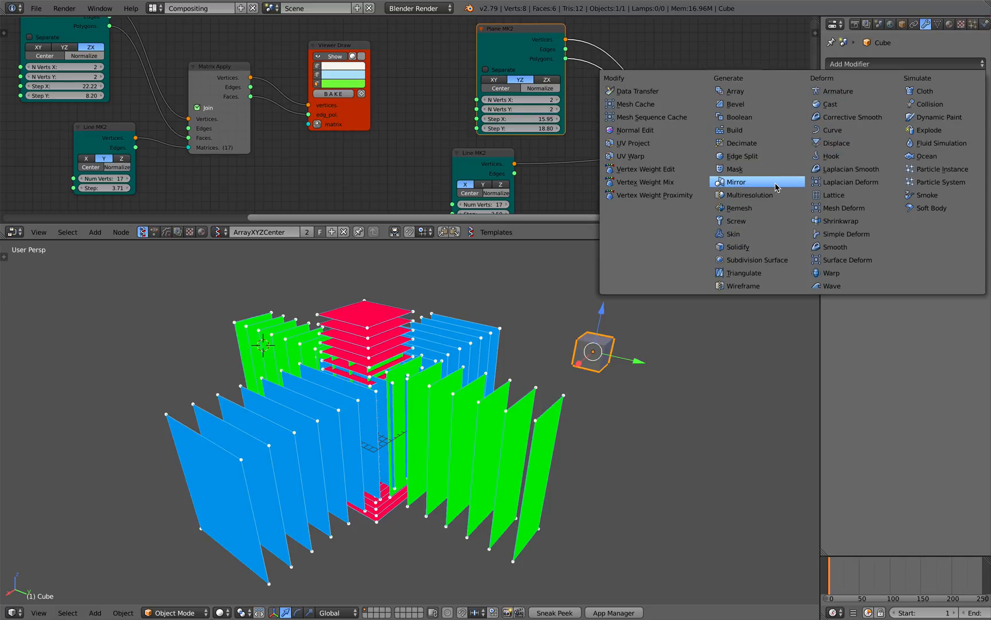
{"action": "left_click", "coordinate": [763, 93]}
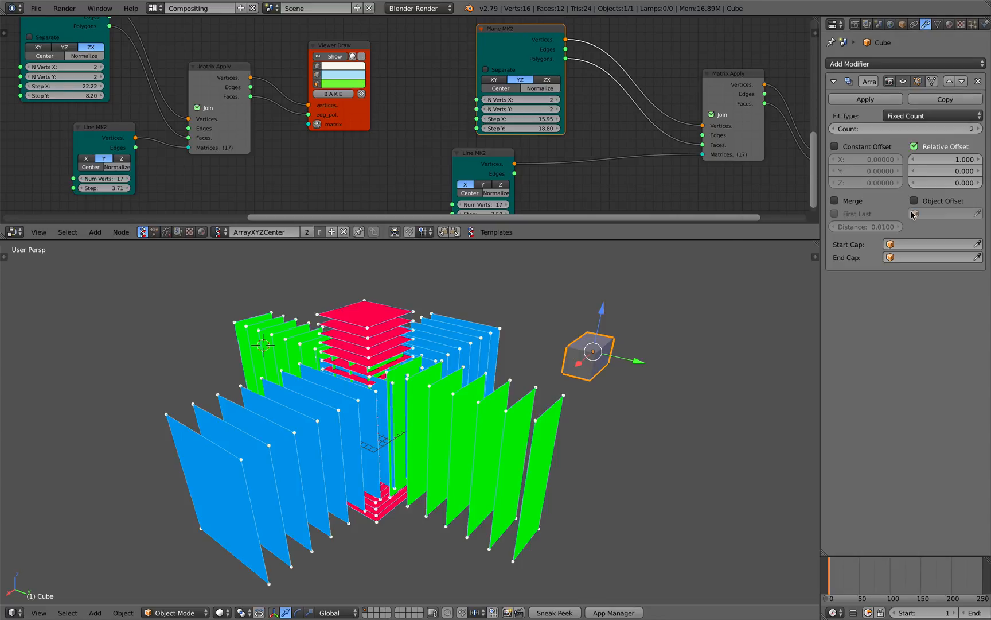
{"action": "left_click_drag", "start_coordinate": [965, 159], "coordinate": [969, 159]}
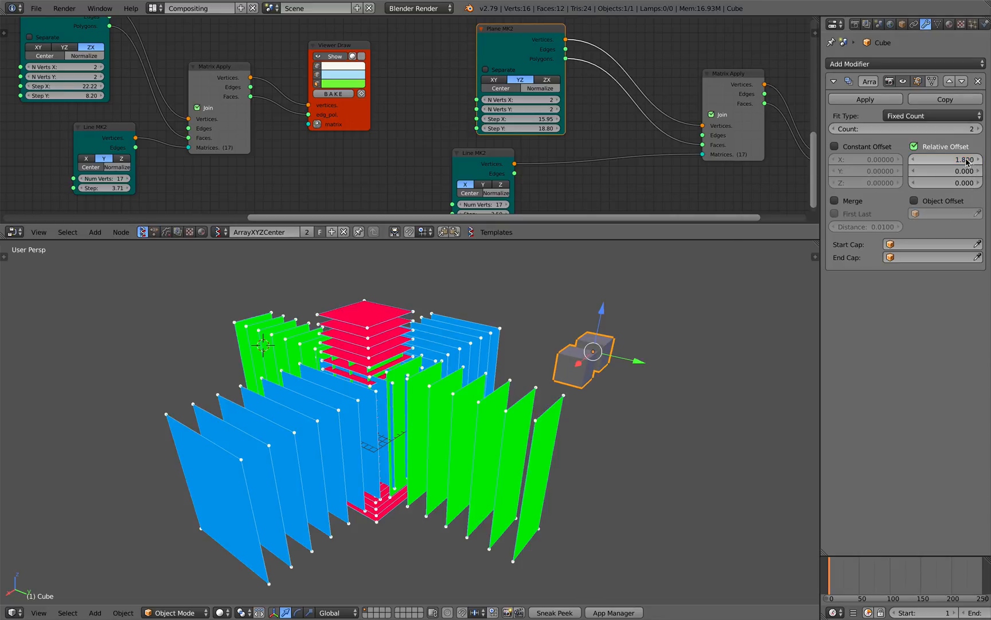
Step: Set the cube's array count to 5 and move the row of cubes farther from the plane stacks
{"action": "left_click", "coordinate": [978, 129]}
{"action": "left_click", "coordinate": [978, 129]}
{"action": "left_click", "coordinate": [978, 129]}
{"action": "middle_click_drag", "start_coordinate": [722, 304], "coordinate": [686, 334]}
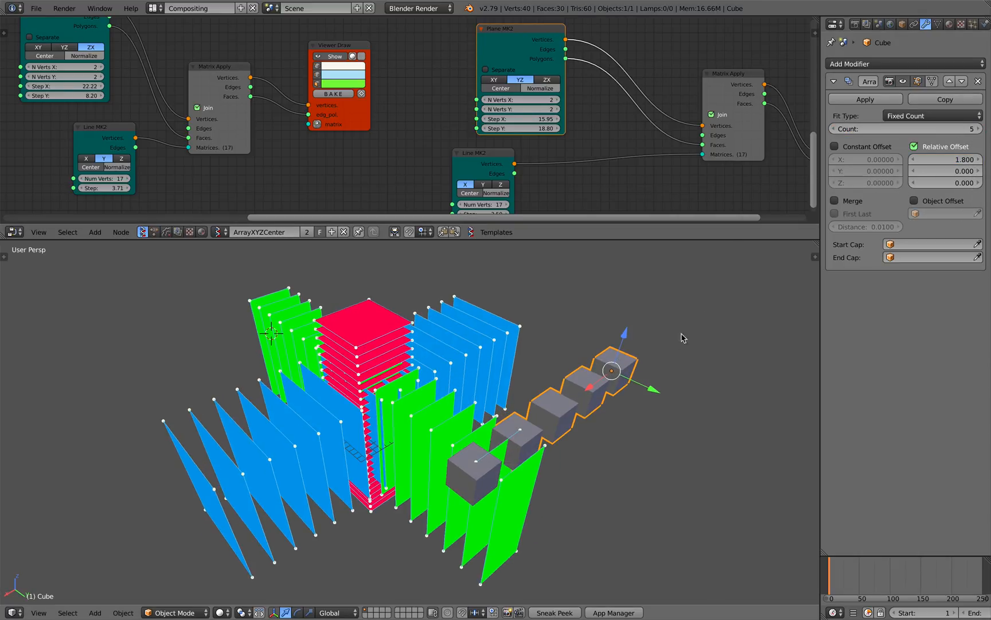
{"action": "key", "text": "g"}
{"action": "left_click", "coordinate": [726, 332]}
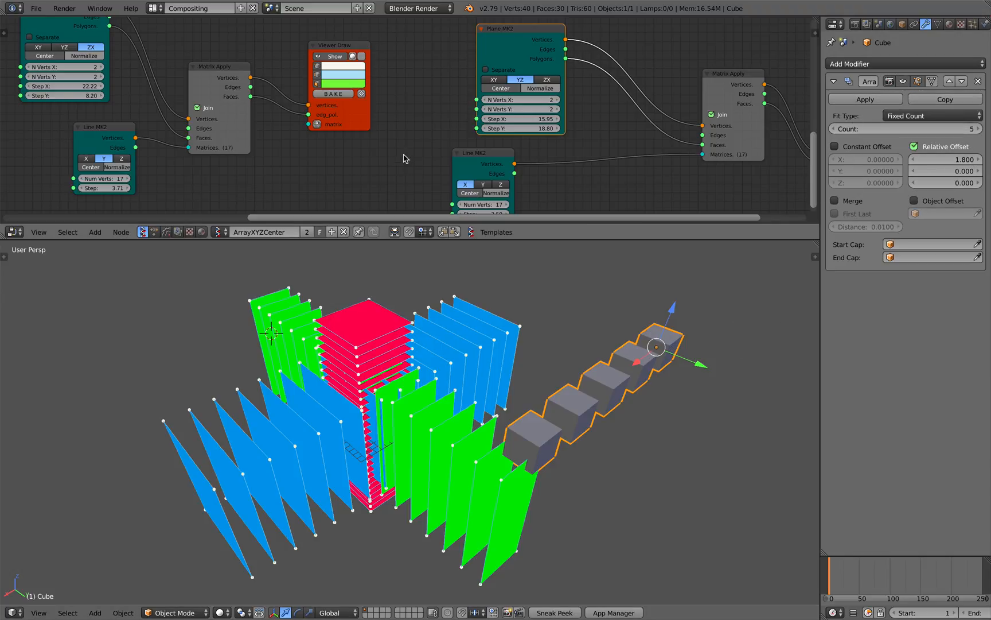
Step: Delete the arrayed cube from the scene
{"action": "scroll", "coordinate": [314, 181], "scroll_direction": "down", "scroll_amount": 1}
{"action": "mouse_move", "coordinate": [532, 339]}
{"action": "middle_mouse_down"}
{"action": "mouse_move", "coordinate": [558, 351]}
{"action": "mouse_move", "coordinate": [545, 340]}
{"action": "mouse_move", "coordinate": [545, 353]}
{"action": "middle_mouse_up"}
{"action": "key", "text": "x"}
{"action": "left_click", "coordinate": [600, 360]}
Step: Save the file over the existing one with only the centred plane arrays in the scene
{"action": "key", "text": "ctrl+s"}
{"action": "left_click", "coordinate": [573, 360]}
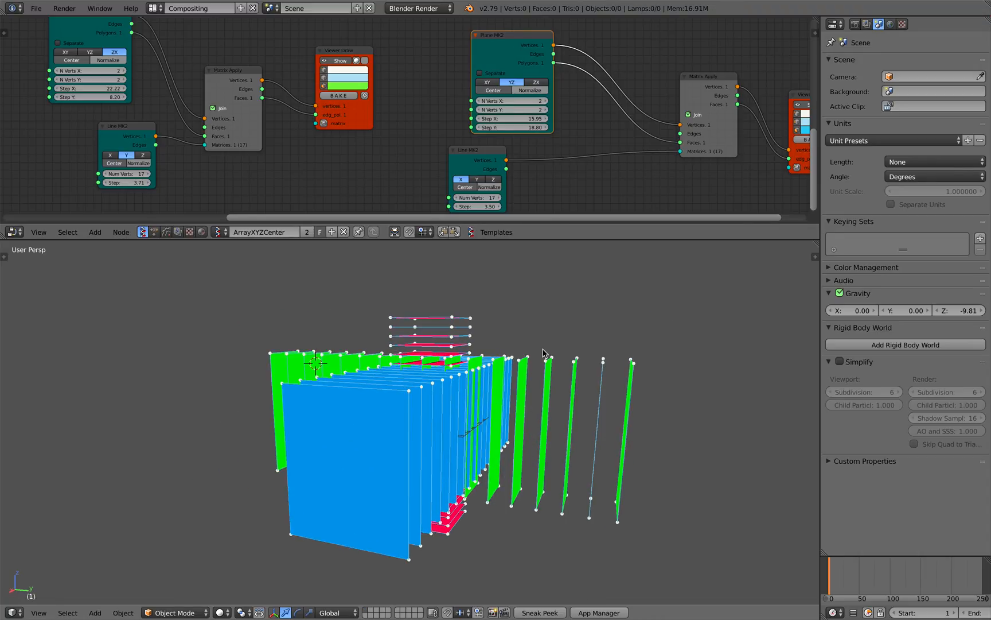
{"action": "middle_click_drag", "start_coordinate": [543, 351], "coordinate": [563, 374]}
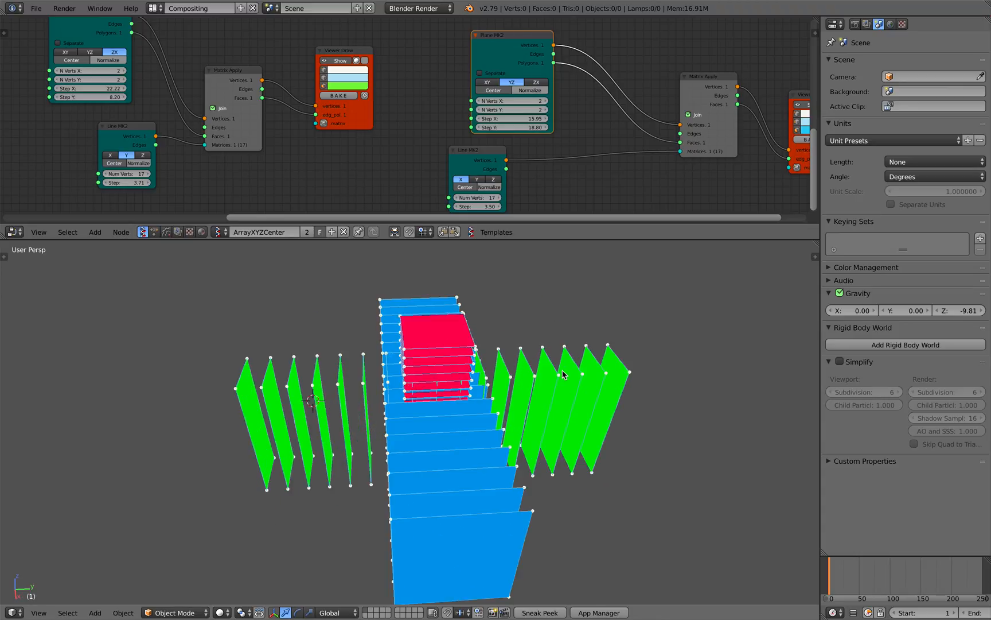